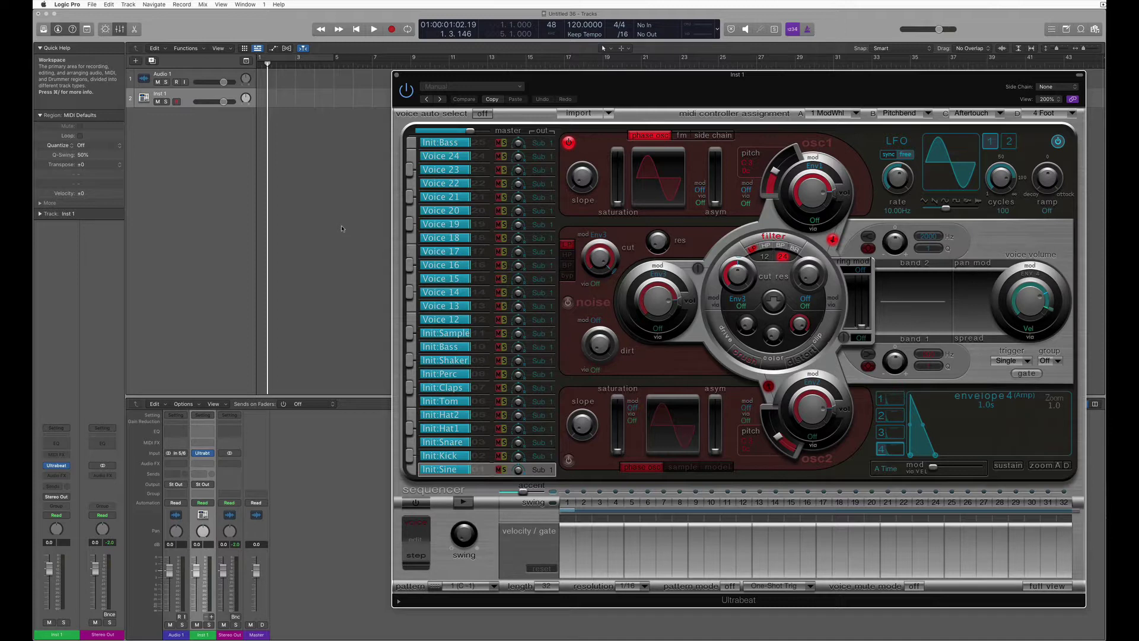
# - Insert the Multi-Output version of the Ultrabeat drum machine on the Inst 1 channel strip
pyautogui.click(64, 466)
pyautogui.moveTo(101, 401)
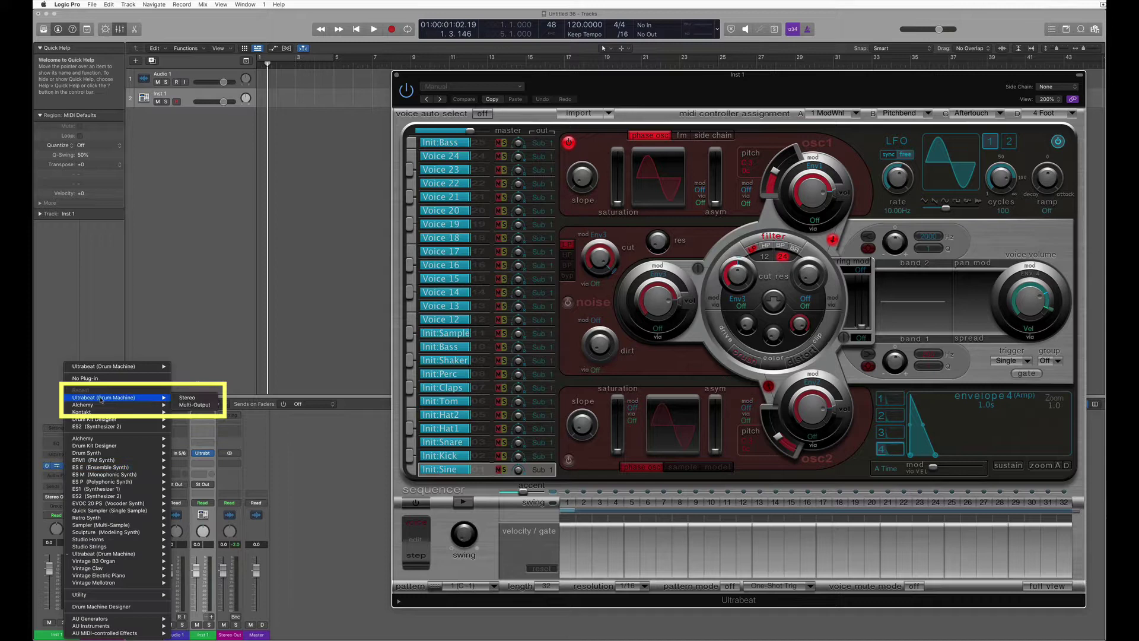
pyautogui.click(206, 405)
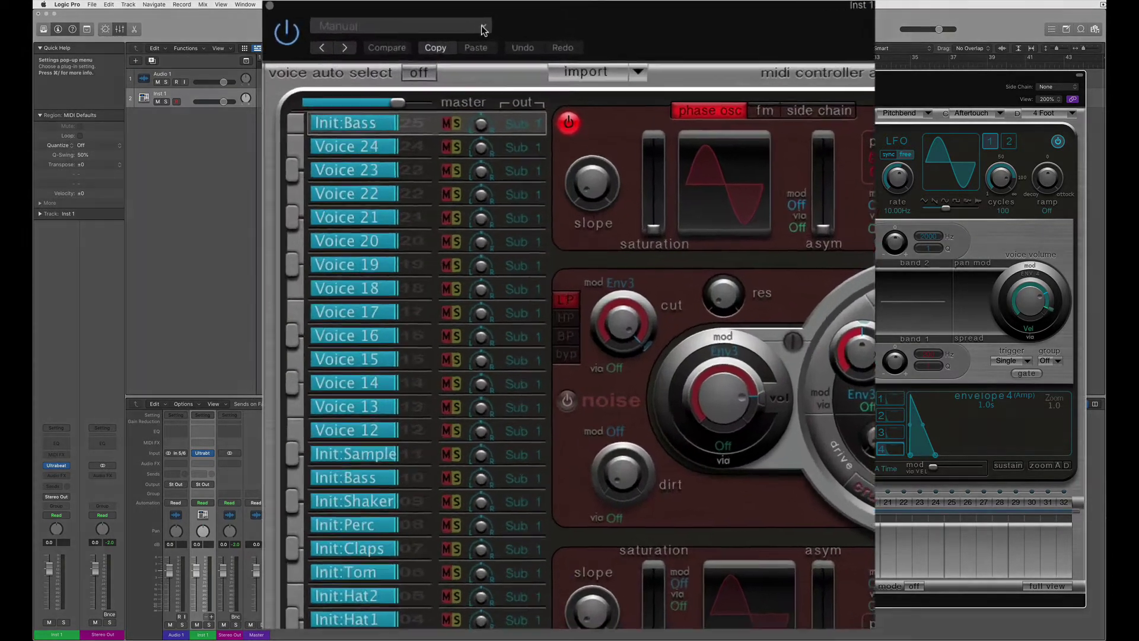
# - Load the Italo Disco drum kit preset into Ultrabeat
pyautogui.click(514, 70)
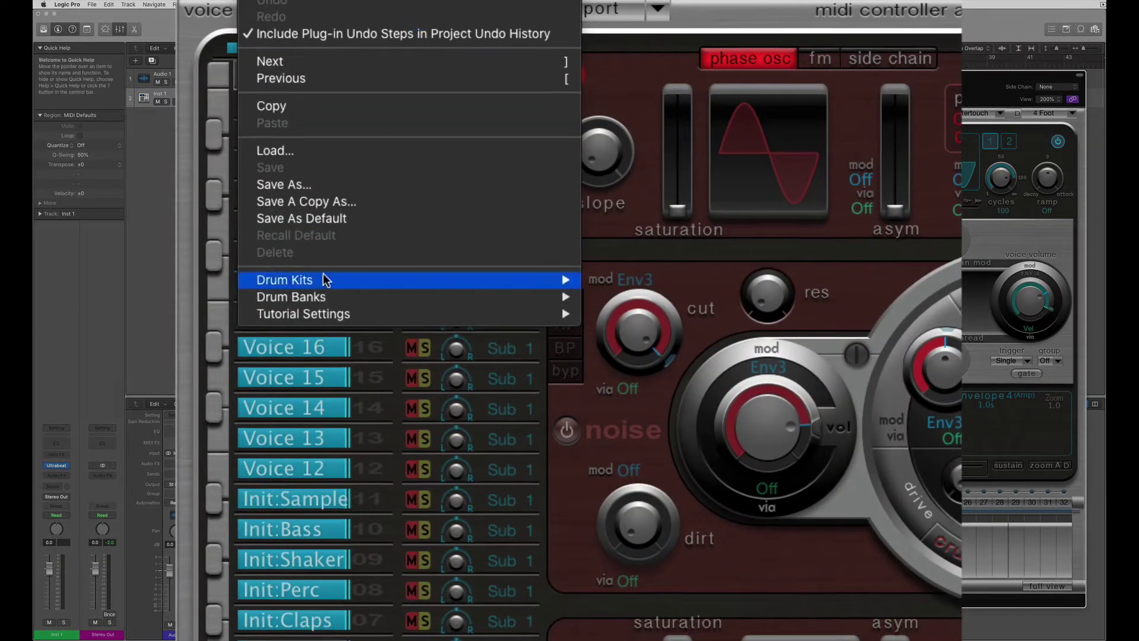
pyautogui.moveTo(318, 287)
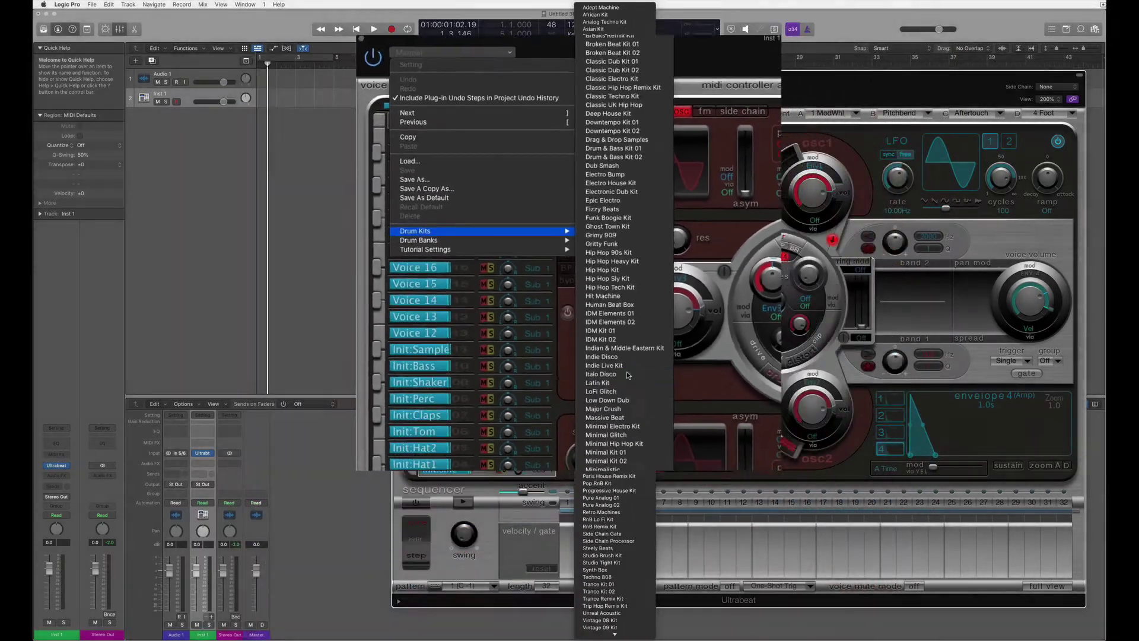
pyautogui.click(628, 544)
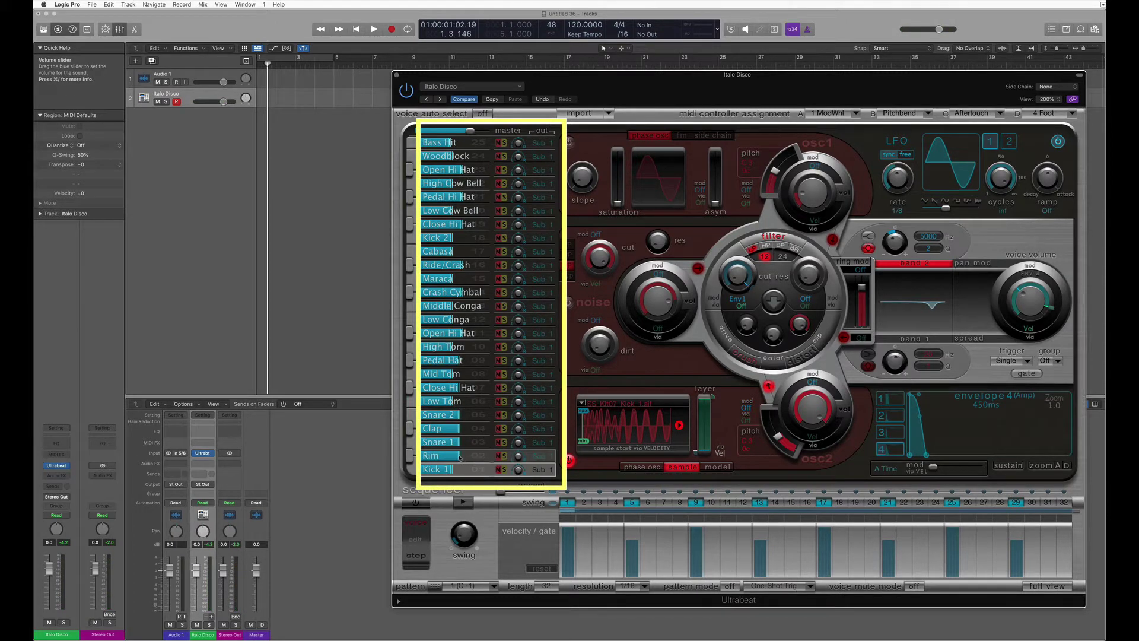
# - Adjust the Rim voice's volume and pan, and check its available output assignments
pyautogui.moveTo(459, 457); pyautogui.dragTo(462, 458)
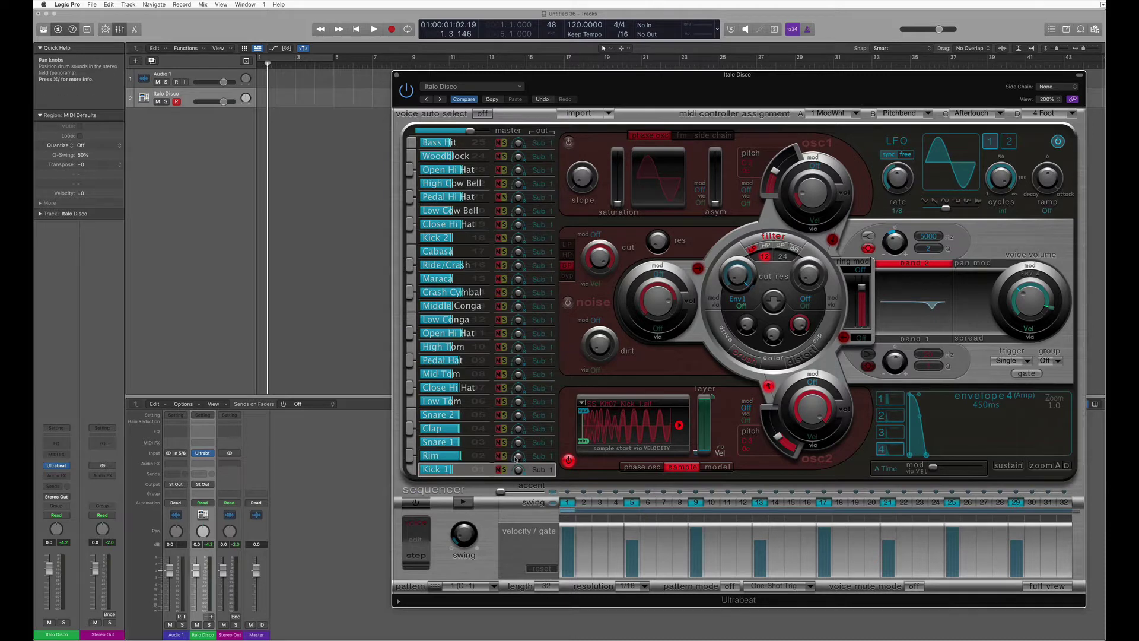
pyautogui.moveTo(518, 459); pyautogui.dragTo(516, 463)
pyautogui.click(545, 457)
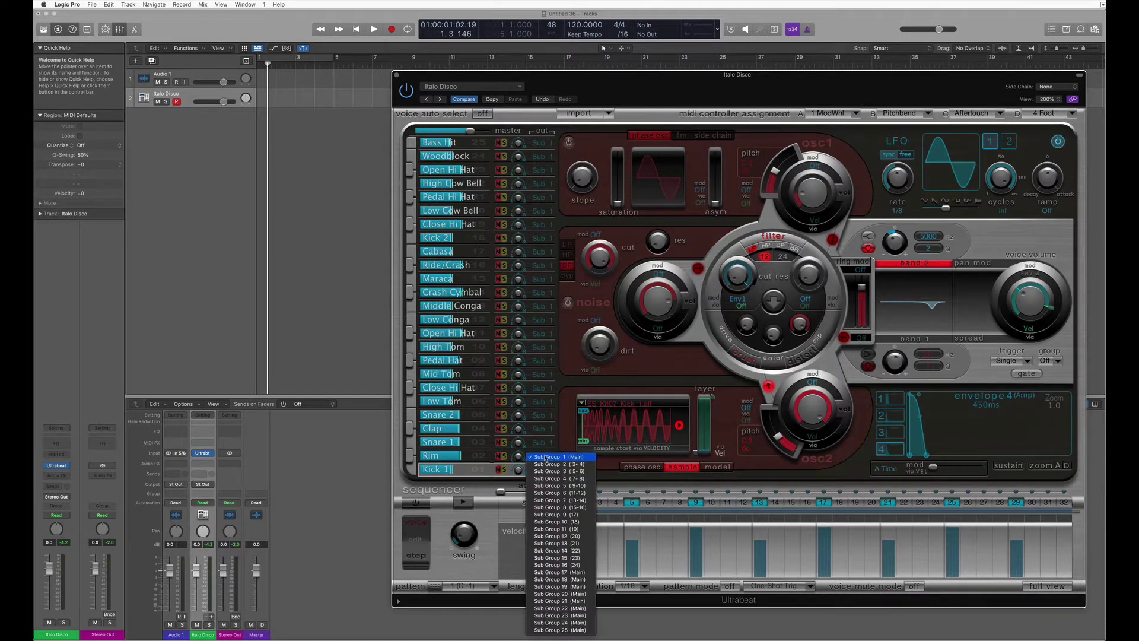
pyautogui.click(568, 442)
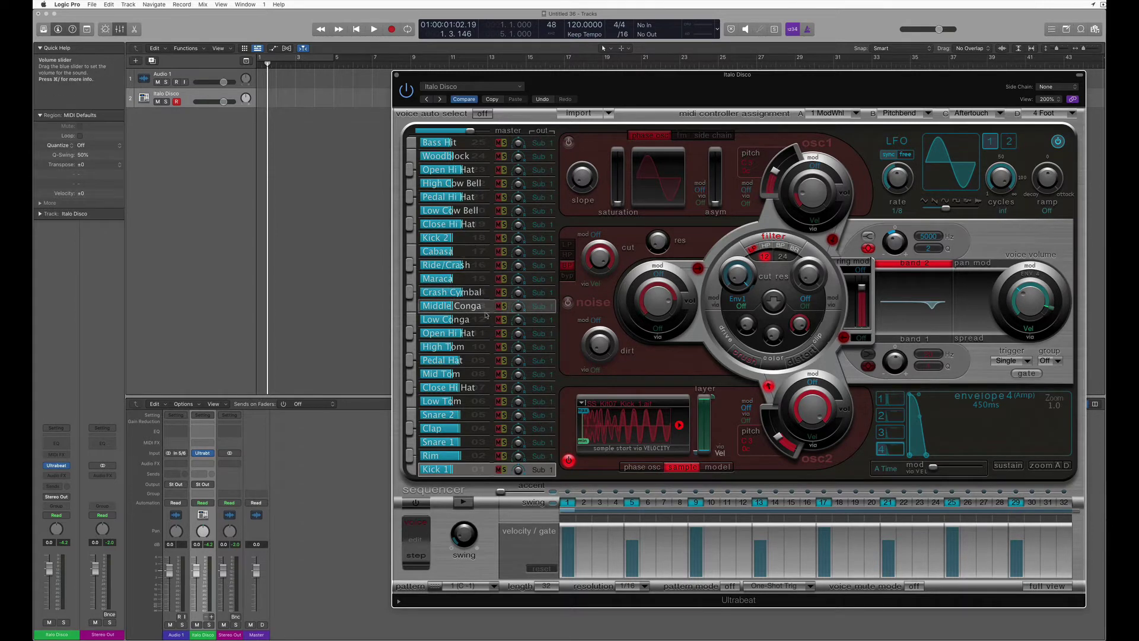
# - Replace the current drum kit with the Indie Disco kit
pyautogui.click(468, 86)
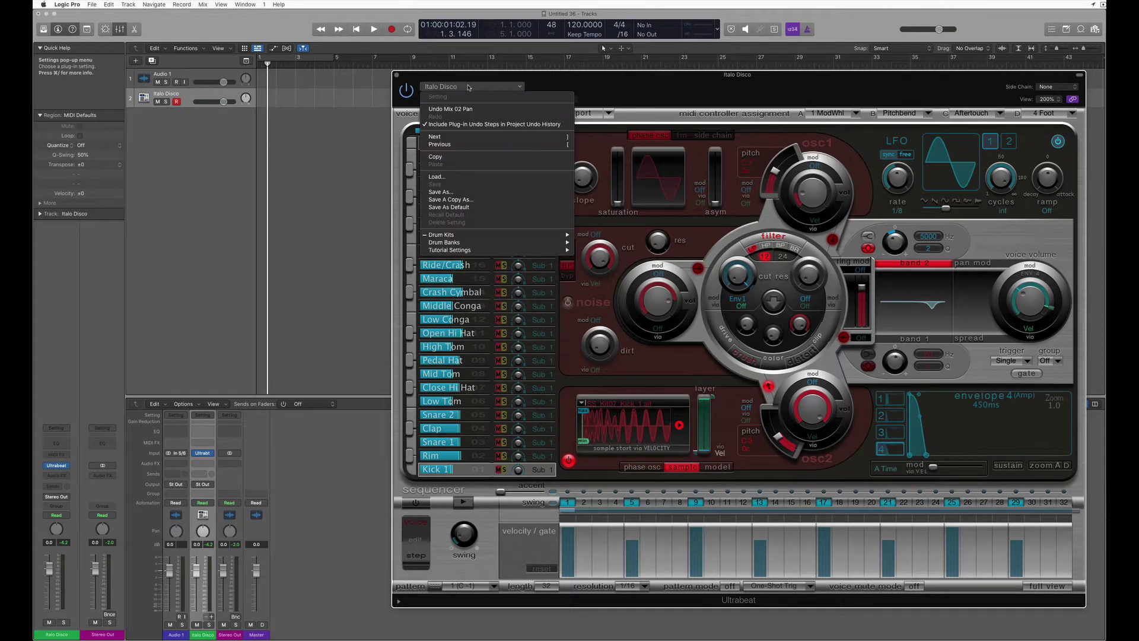
pyautogui.moveTo(466, 236)
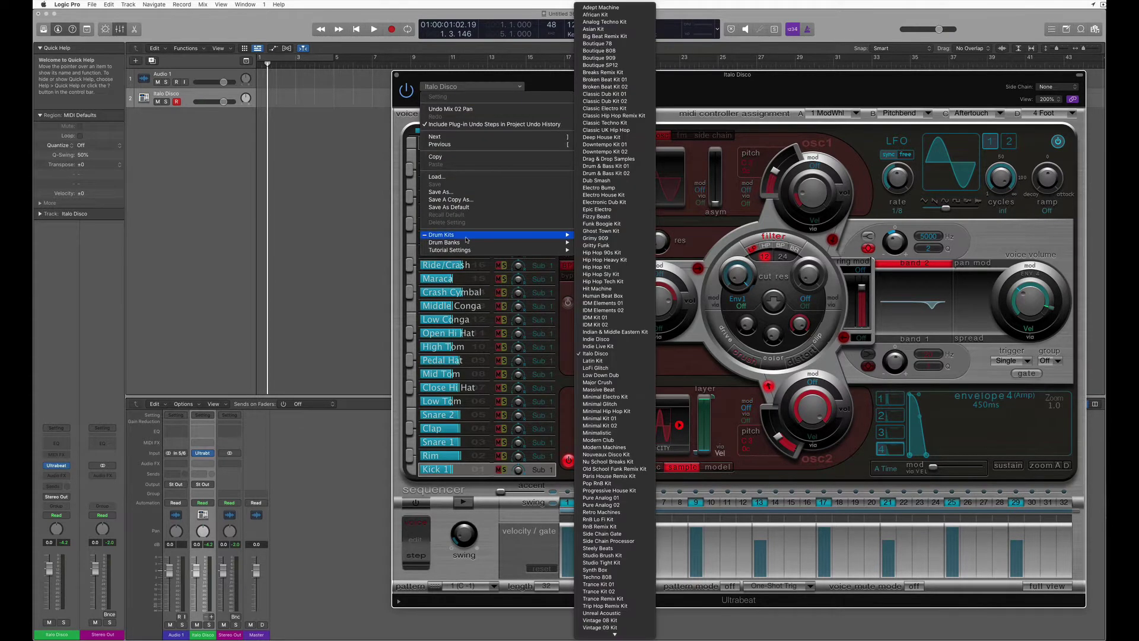
pyautogui.click(615, 341)
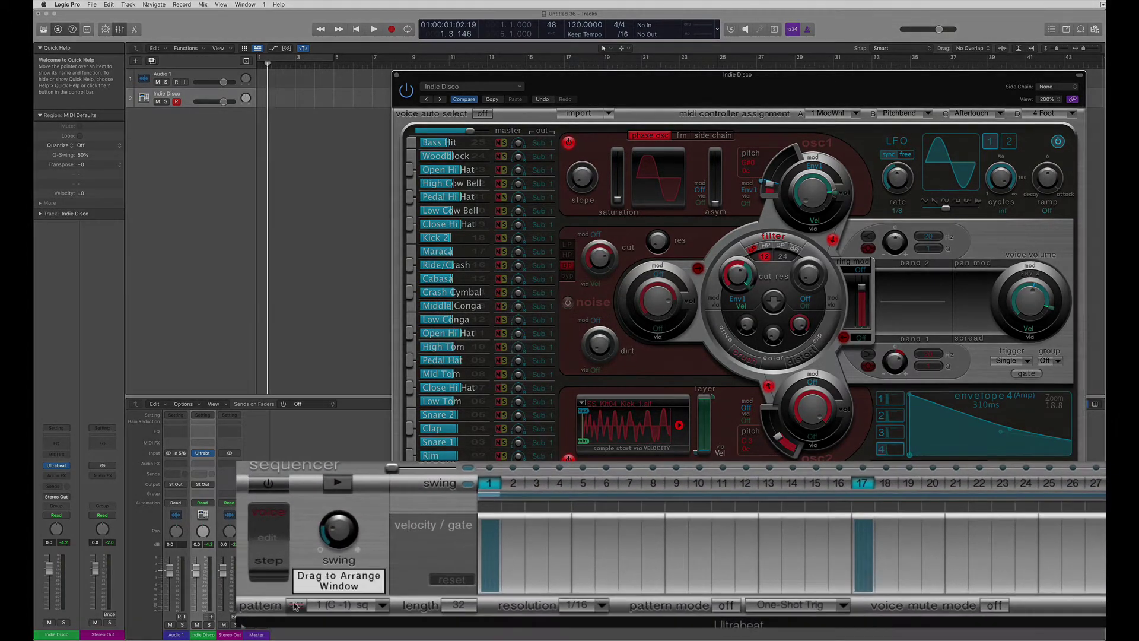
# - Examine the sequencer's pattern list and the step sequences of the Rim, Snare 1, Clap, Snare 2 and Kick 1 voices
pyautogui.click(393, 603)
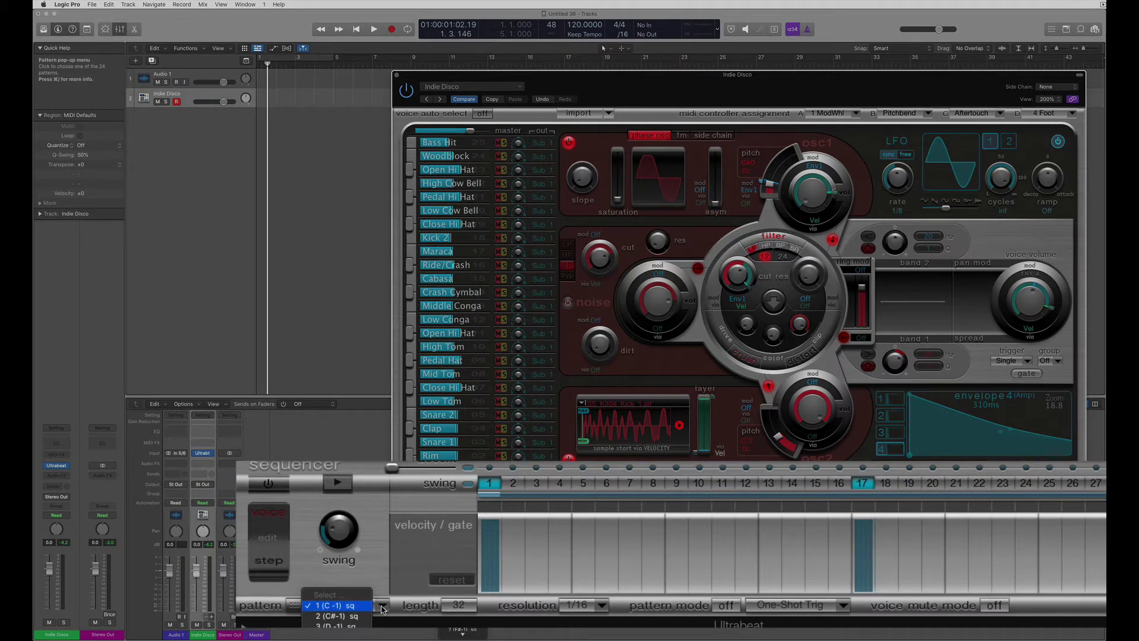
pyautogui.moveTo(473, 639)
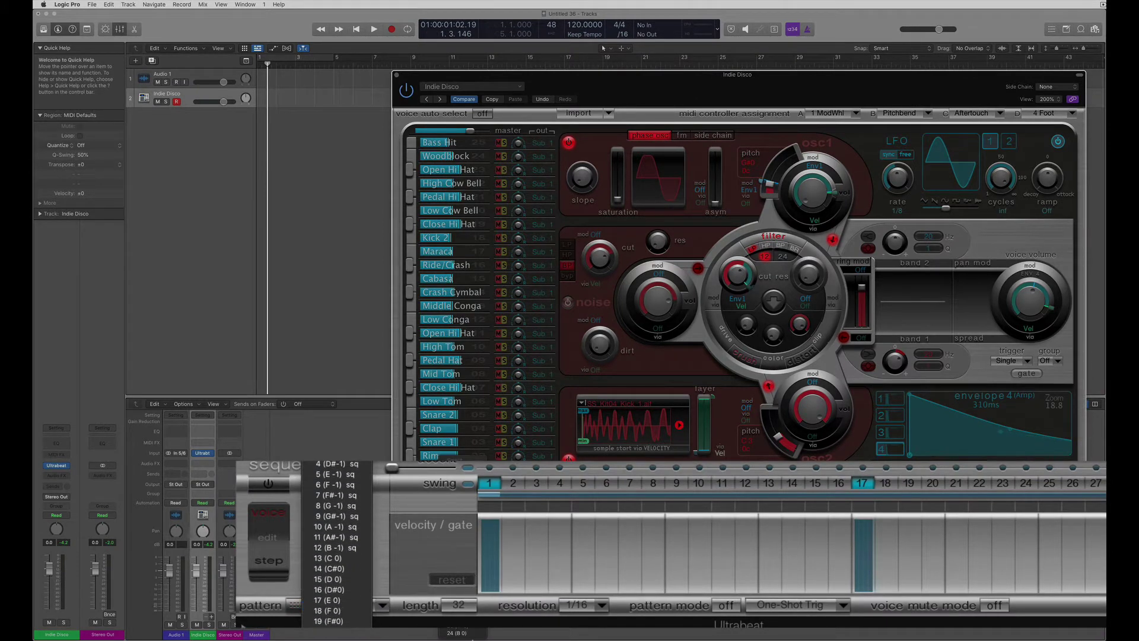
pyautogui.click(375, 561)
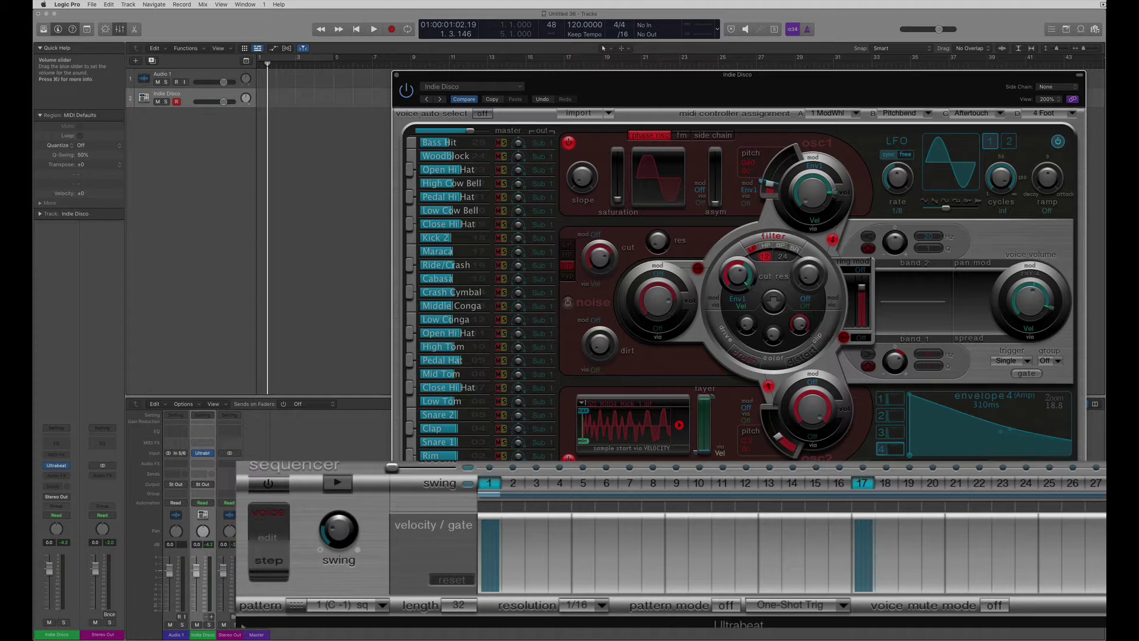
pyautogui.click(441, 456)
pyautogui.click(440, 444)
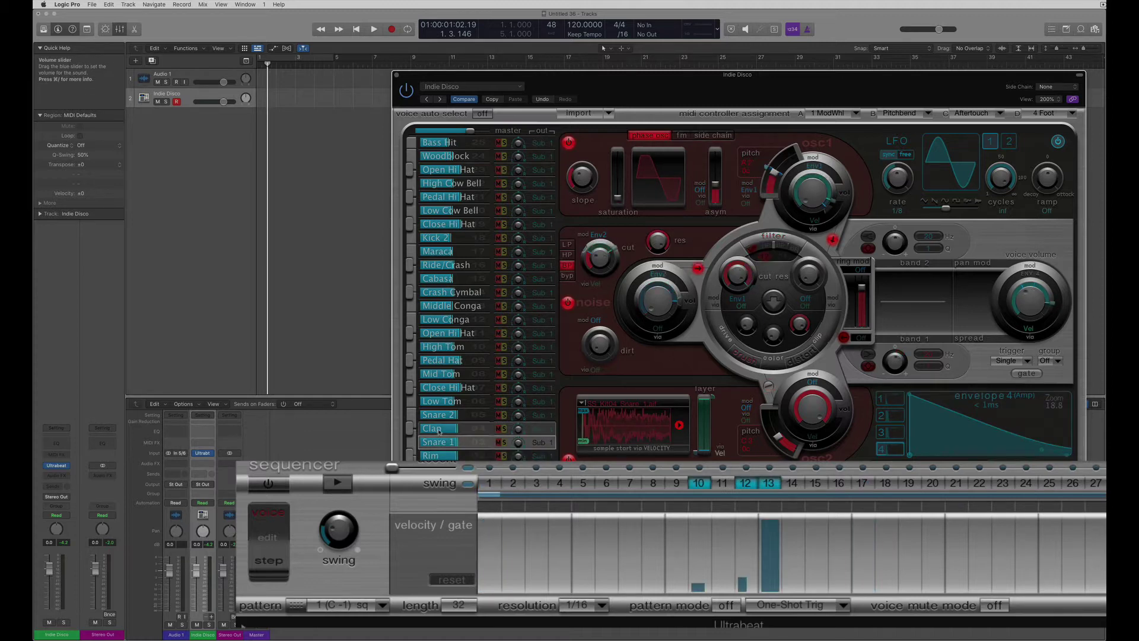
pyautogui.click(439, 431)
pyautogui.click(439, 415)
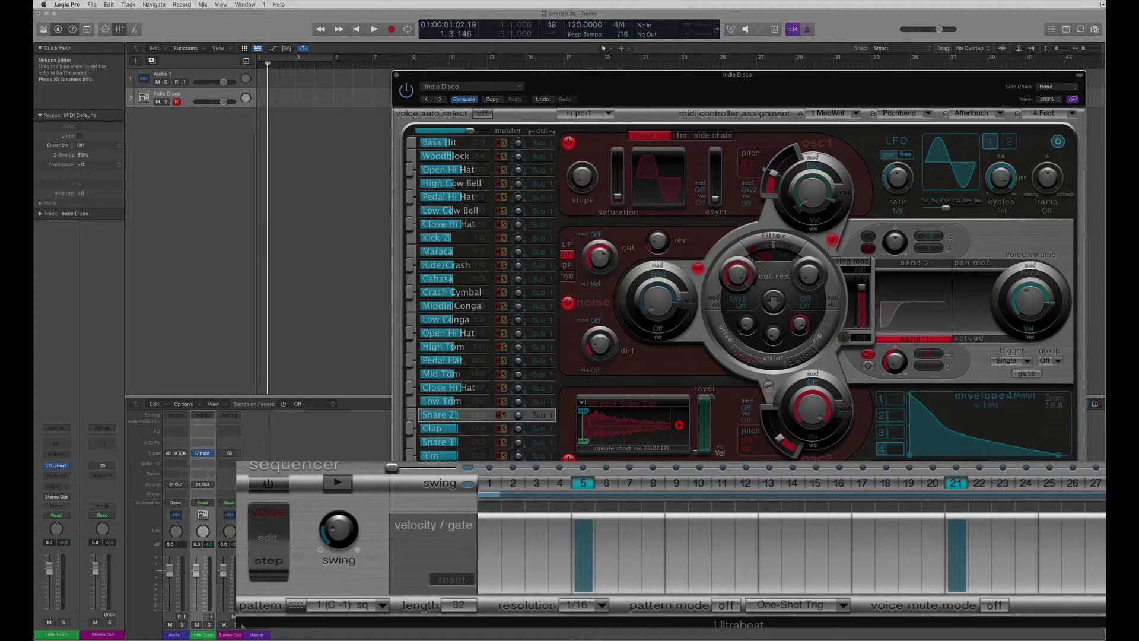
pyautogui.click(438, 469)
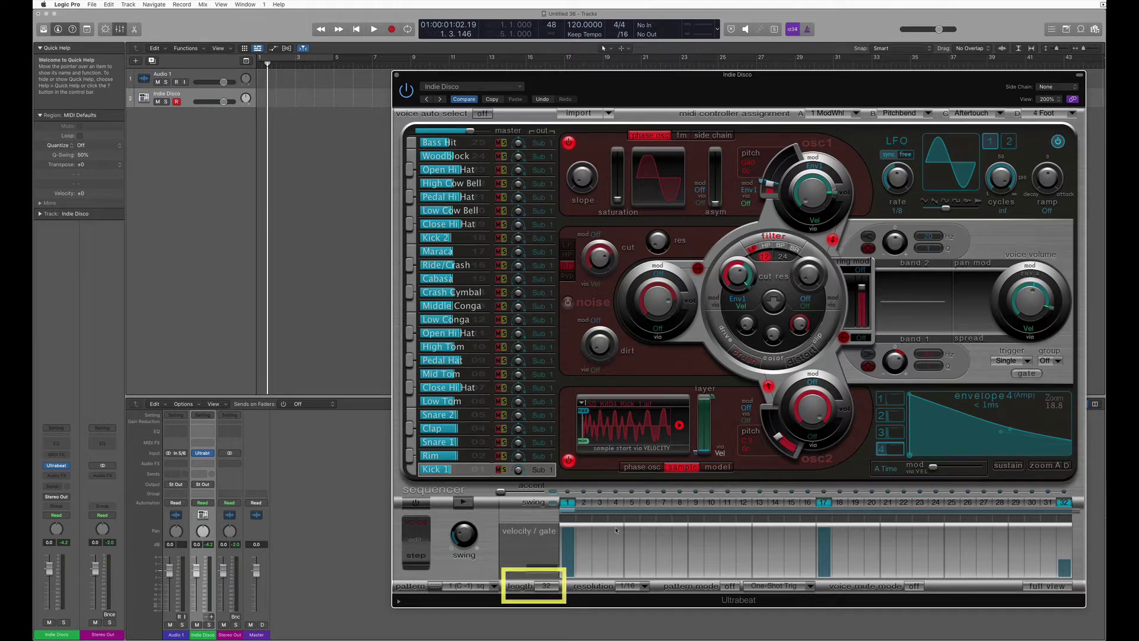
# - Try Kick 1 triggers on sequencer steps 4, 7 and 9, with step 9's velocity at 122, and clear them again
pyautogui.click(616, 503)
pyautogui.click(616, 503)
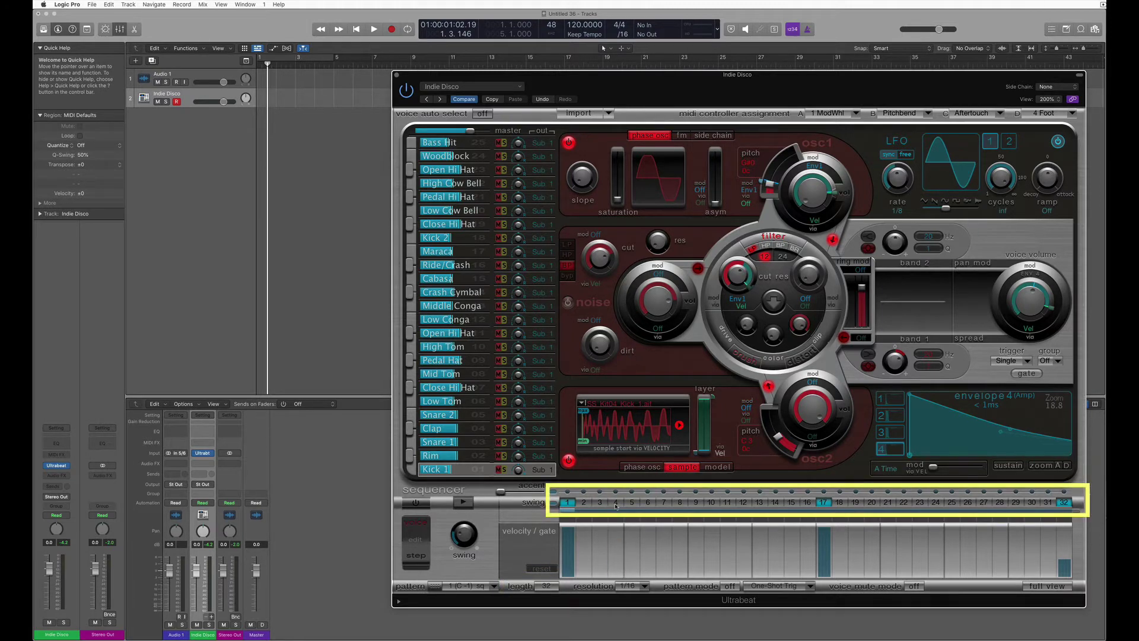
pyautogui.click(658, 505)
pyautogui.click(660, 505)
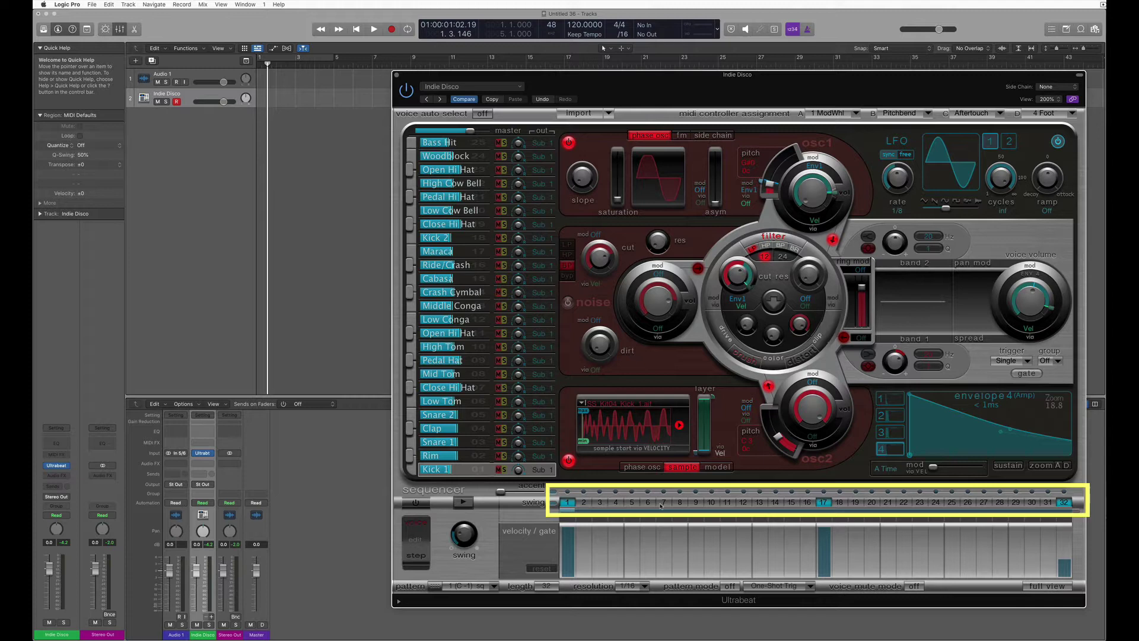
pyautogui.click(692, 505)
pyautogui.click(692, 505)
pyautogui.click(692, 506)
pyautogui.moveTo(699, 544)
pyautogui.mouseDown()
pyautogui.moveTo(698, 555)
pyautogui.moveTo(698, 528)
pyautogui.moveTo(717, 535)
pyautogui.moveTo(704, 536)
pyautogui.mouseUp()
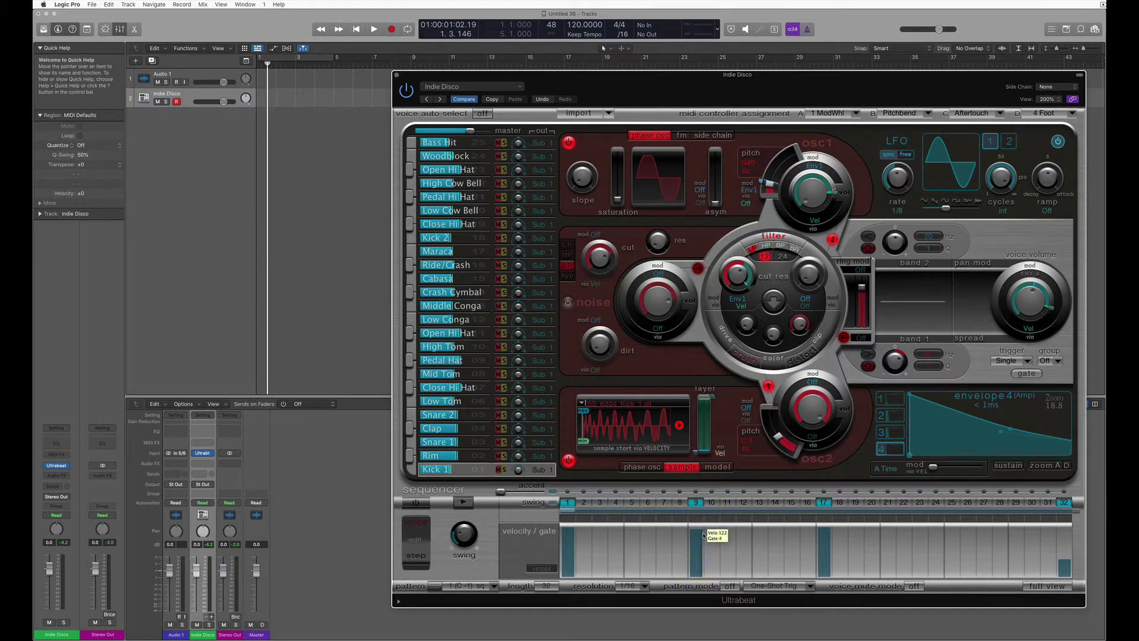
pyautogui.click(697, 507)
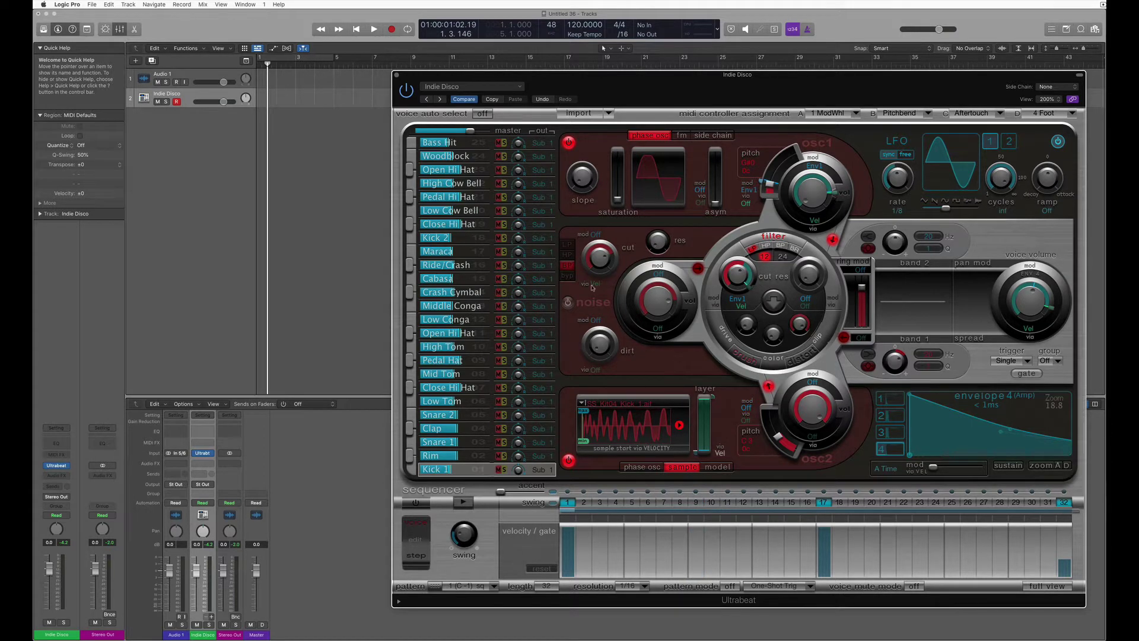
# - Audition sequencer patterns 2 (C#-1) and 3 (D-1), and place pattern 3 at the start of the Indie Disco track
pyautogui.click(494, 586)
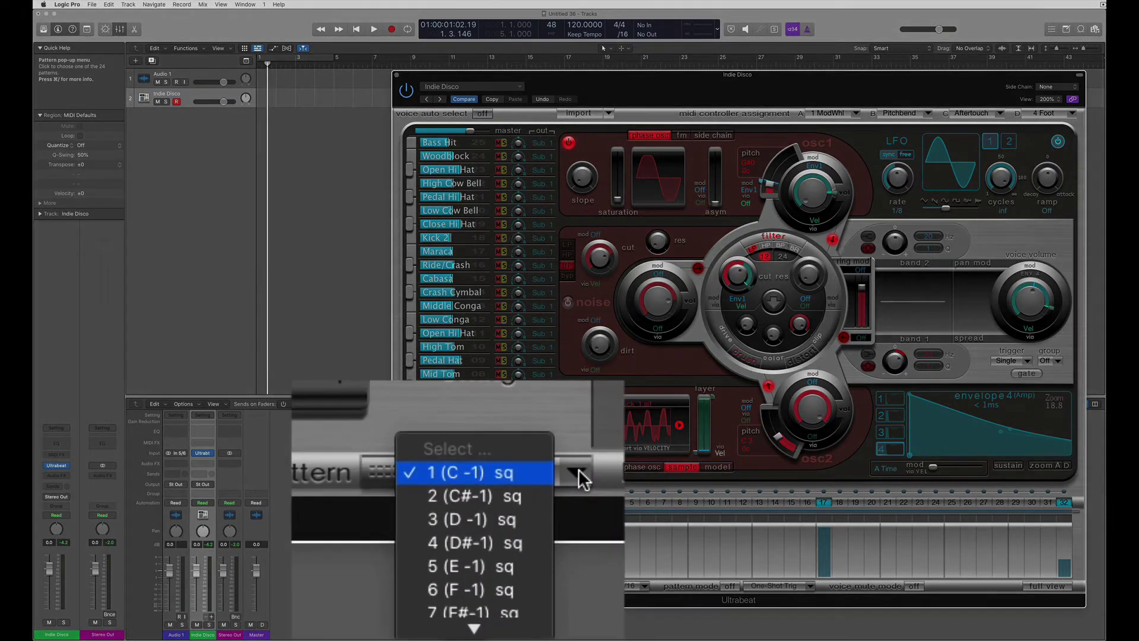
pyautogui.click(466, 503)
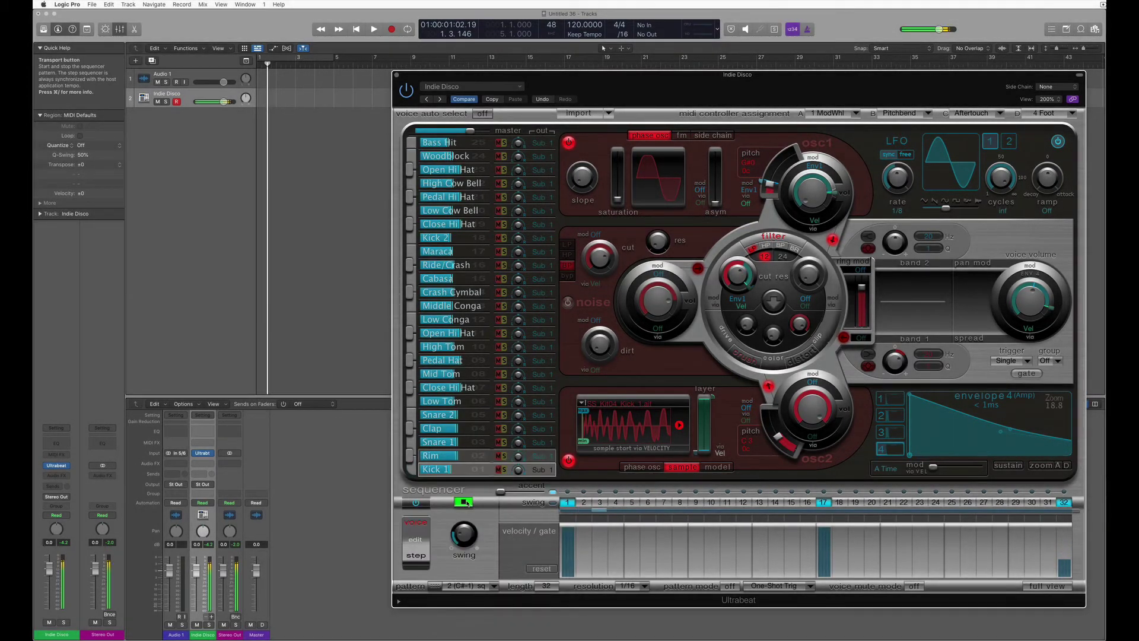
pyautogui.click(494, 587)
pyautogui.click(479, 595)
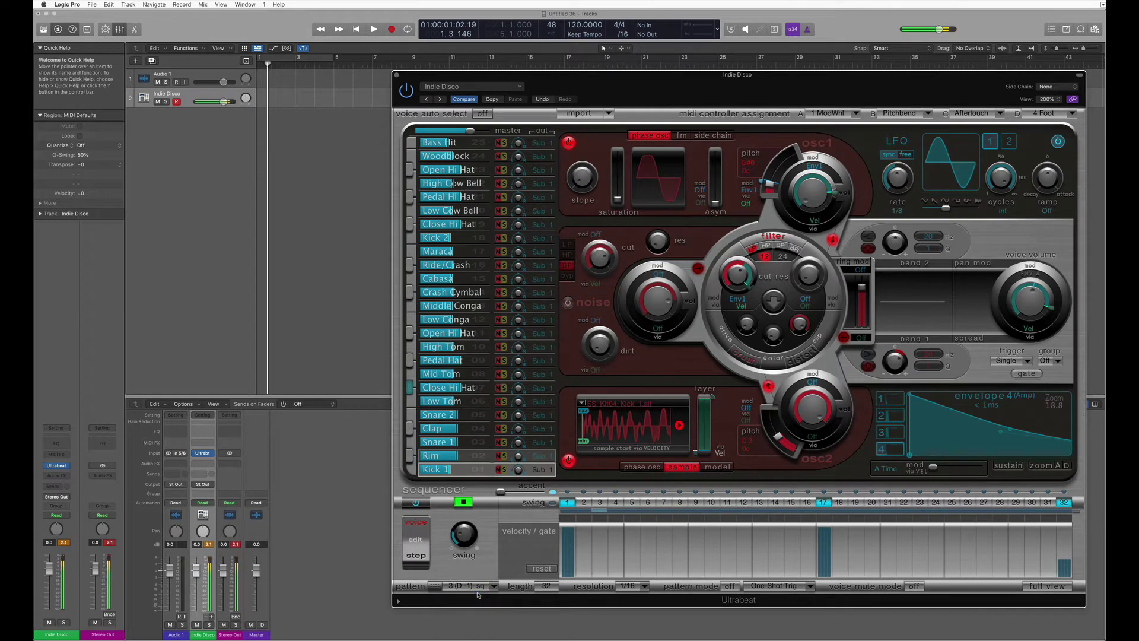
pyautogui.click(464, 503)
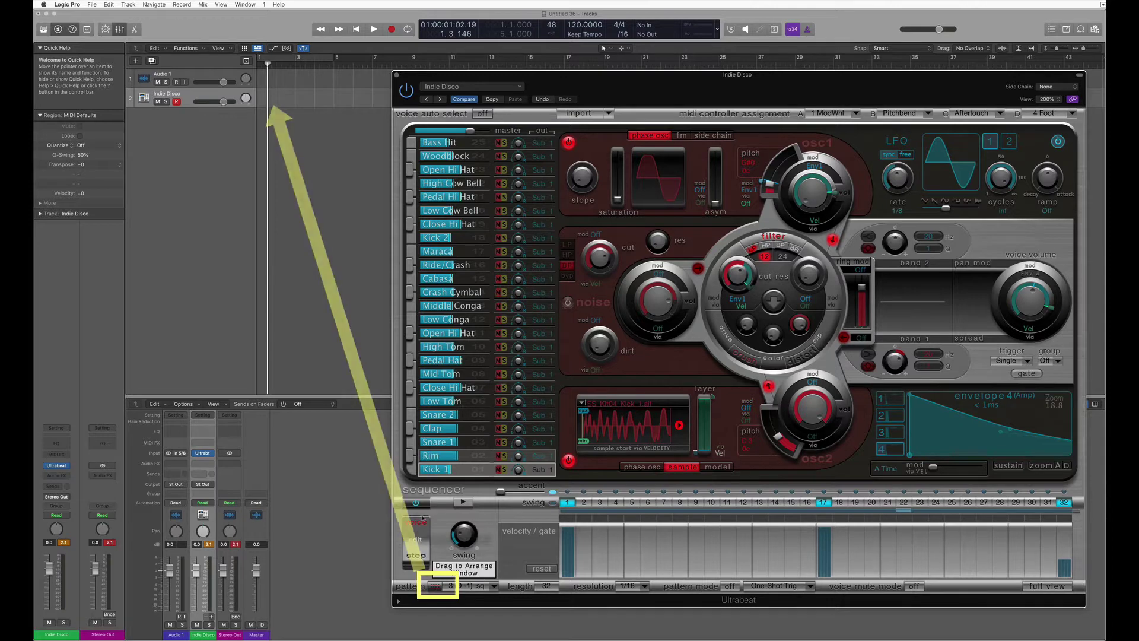
pyautogui.moveTo(436, 587); pyautogui.dragTo(271, 103)
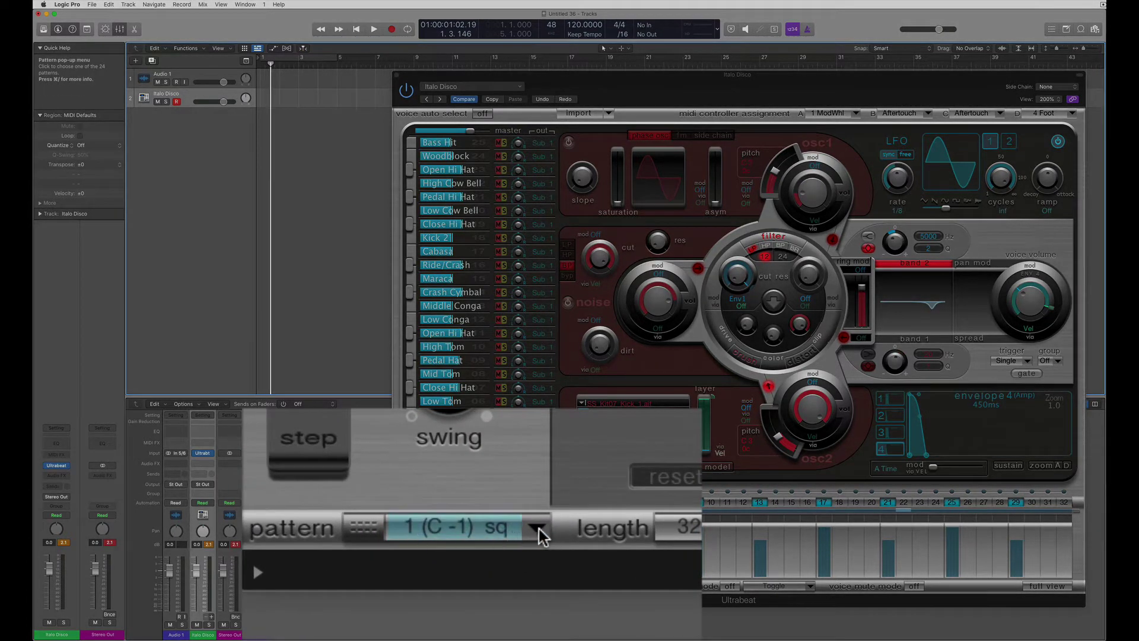
# - Review the trigger notes in the Italo Disco kit's pattern list, and inspect the Rim, Snare 1 and Kick 1 voices
pyautogui.click(539, 529)
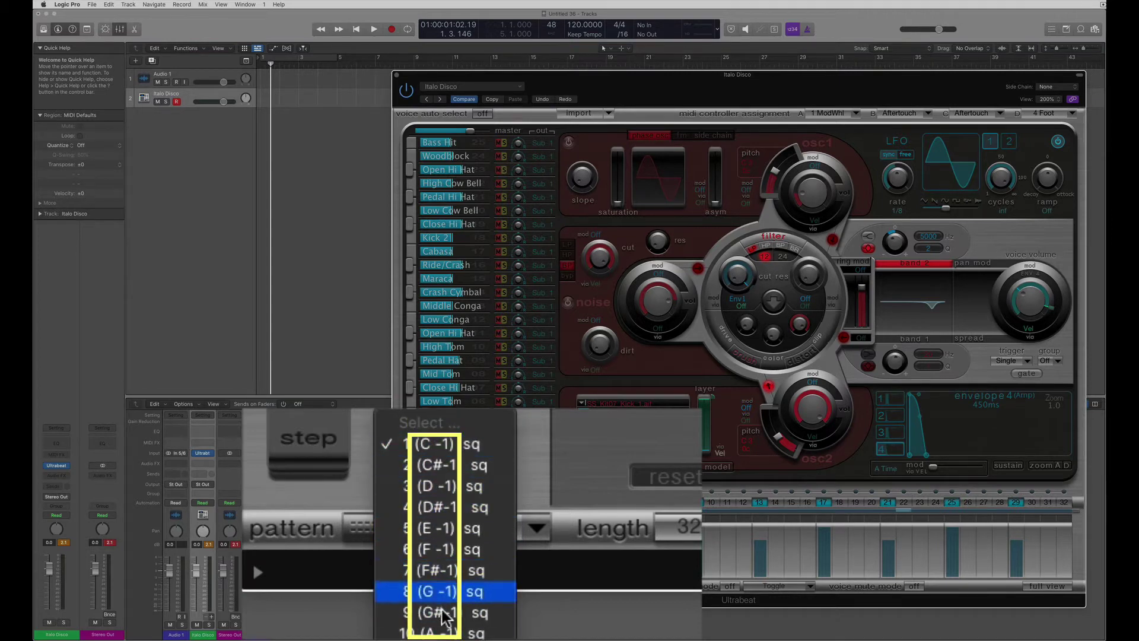
pyautogui.click(488, 532)
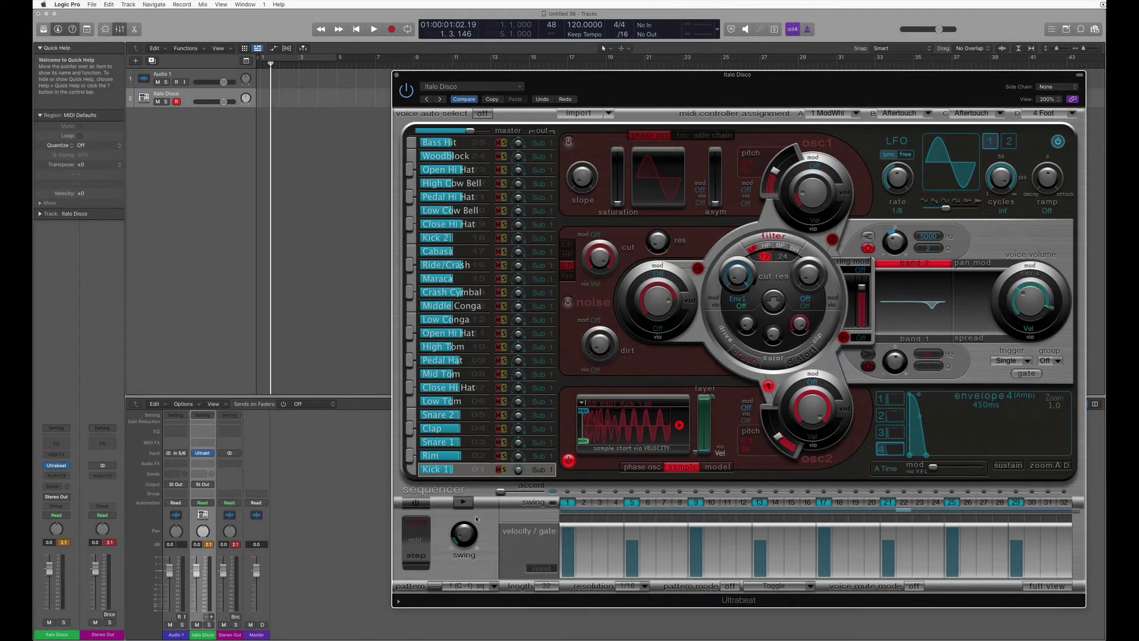
pyautogui.click(415, 503)
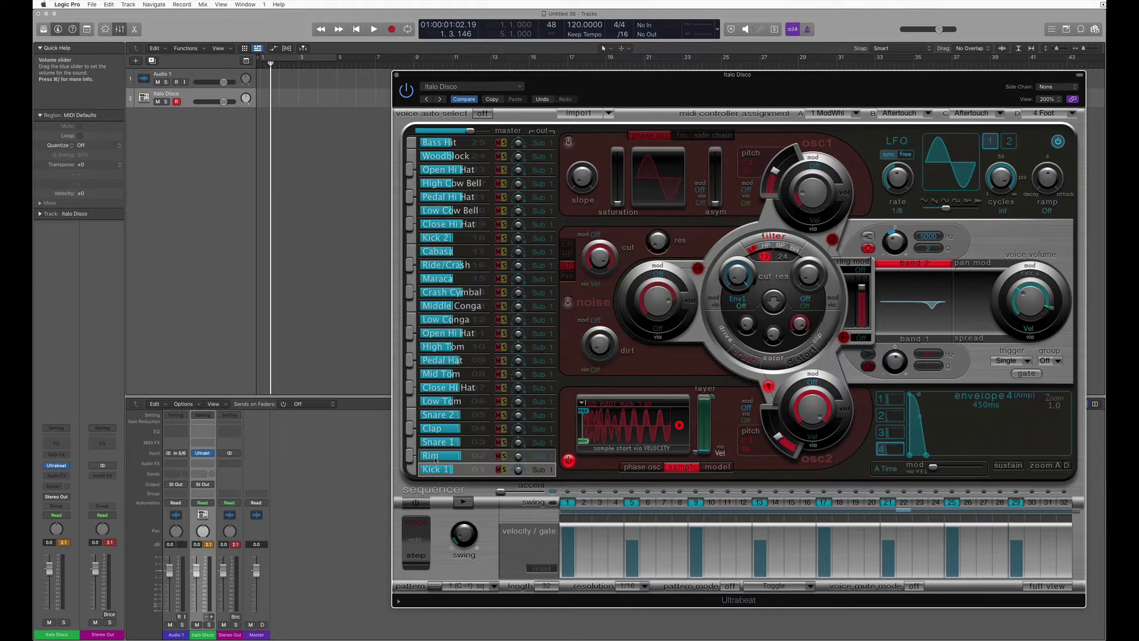
pyautogui.click(434, 455)
pyautogui.click(433, 442)
pyautogui.click(431, 470)
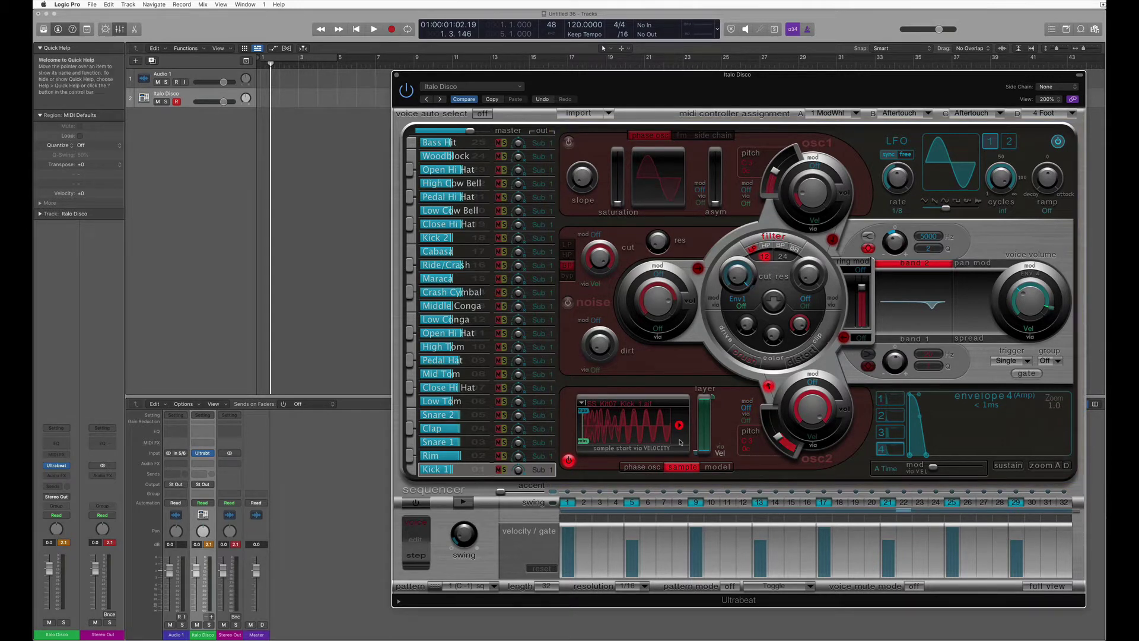
# - Compare the synthesizer settings of the Rim, Snare 1, Clap, Snare 2, Low Tom, Close Hi Hat and Mid Tom voices
pyautogui.click(432, 458)
pyautogui.click(434, 442)
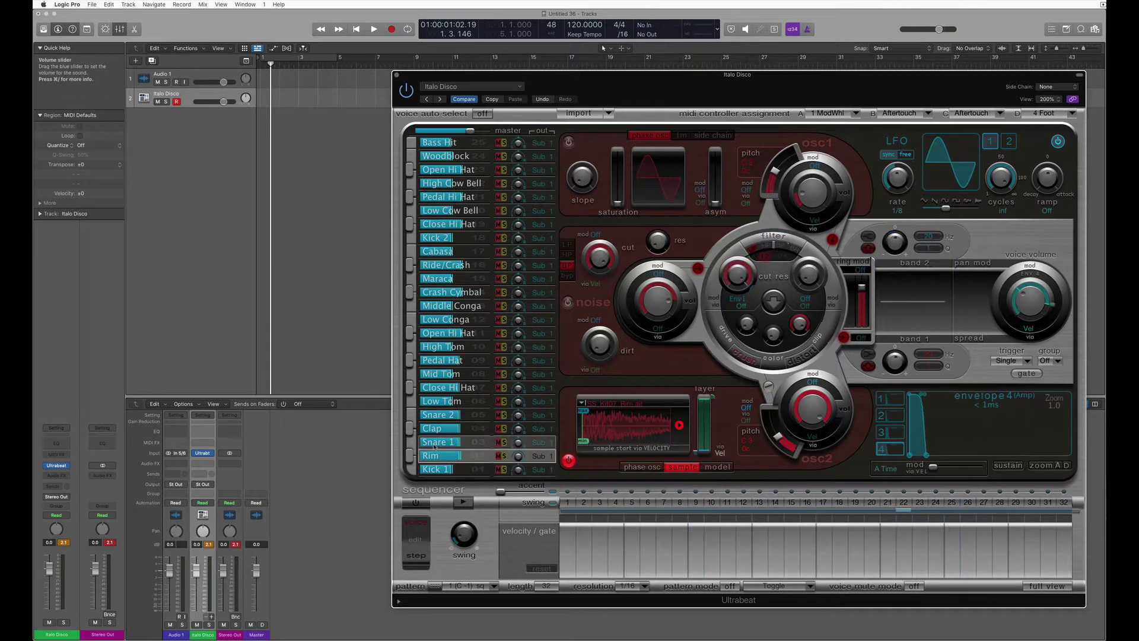
pyautogui.click(435, 428)
pyautogui.click(434, 415)
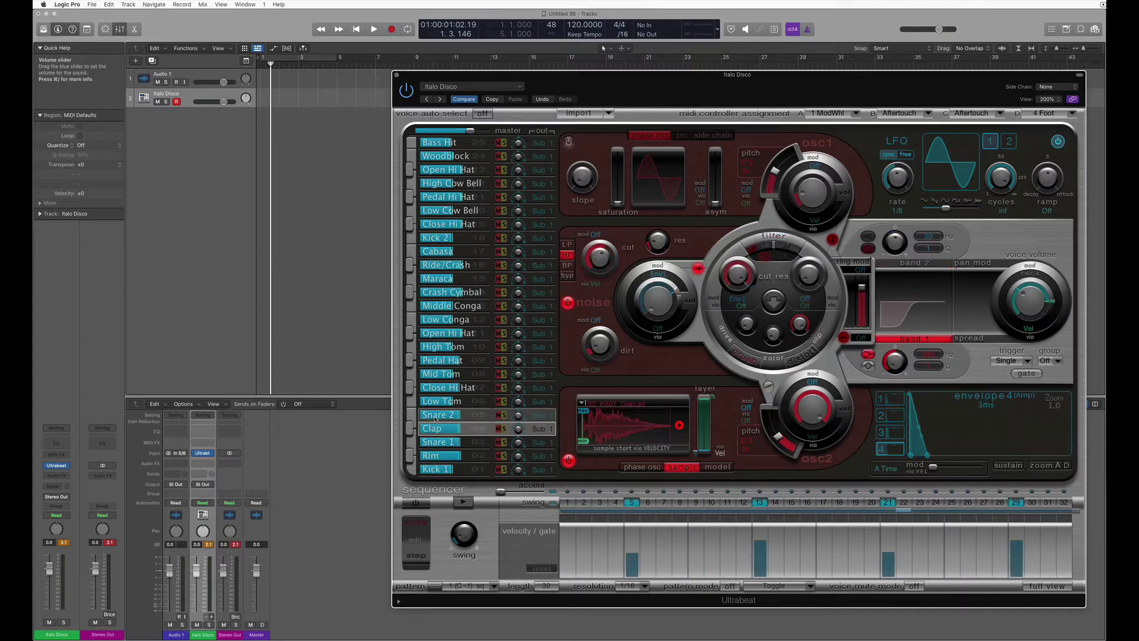
pyautogui.click(436, 401)
pyautogui.click(438, 389)
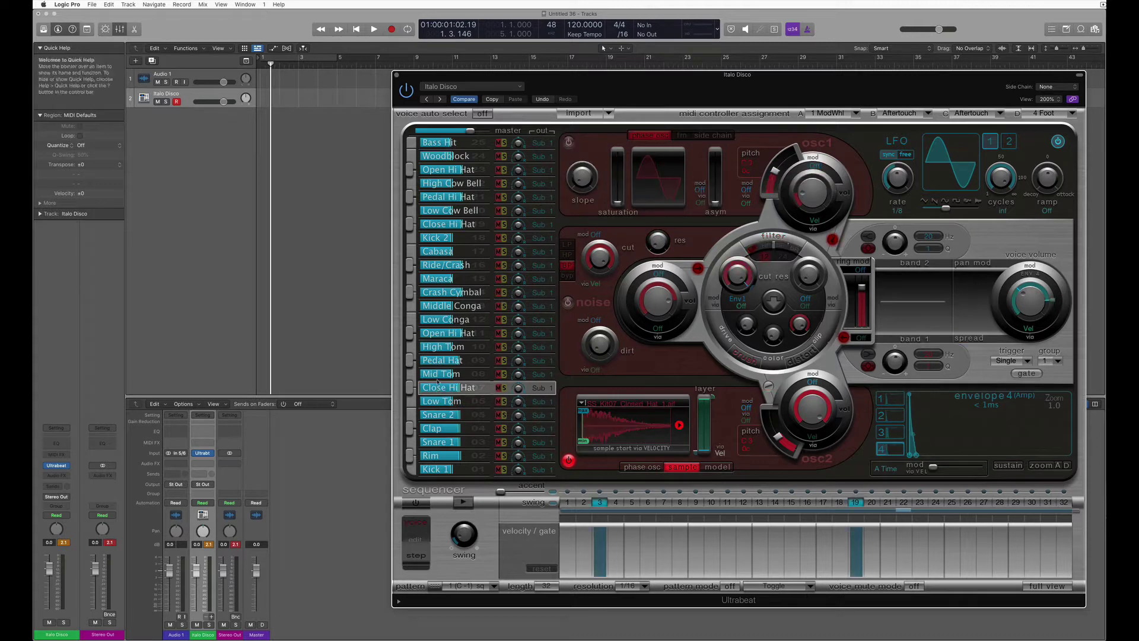
pyautogui.click(440, 373)
# - Switch oscillator 2 of the Kick 1 voice to the phase osc type
pyautogui.click(437, 470)
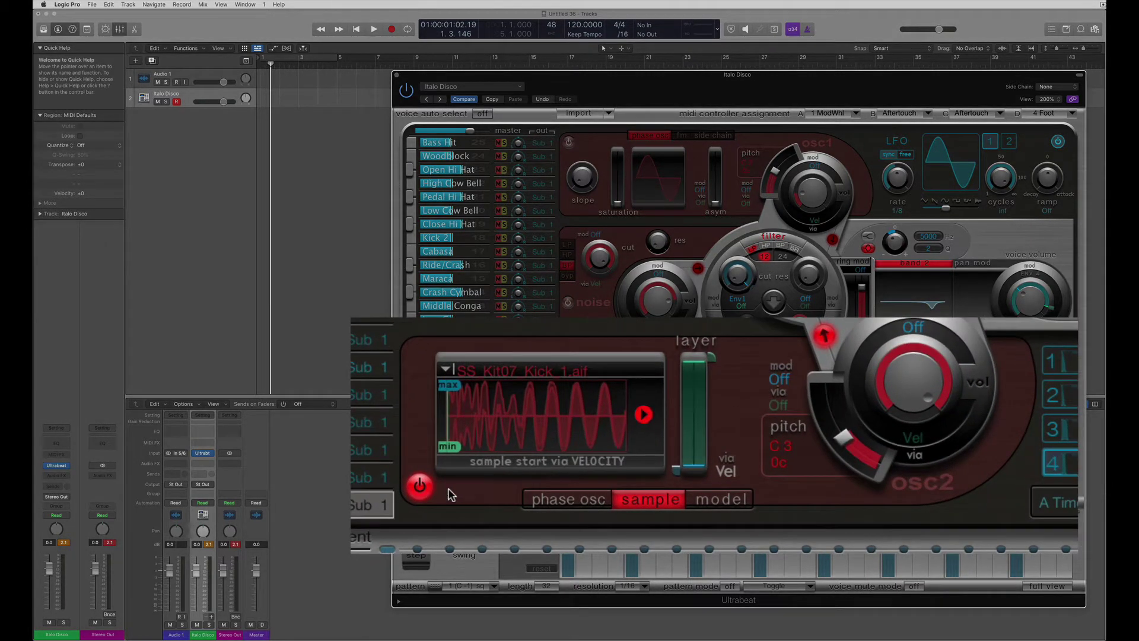
pyautogui.click(553, 498)
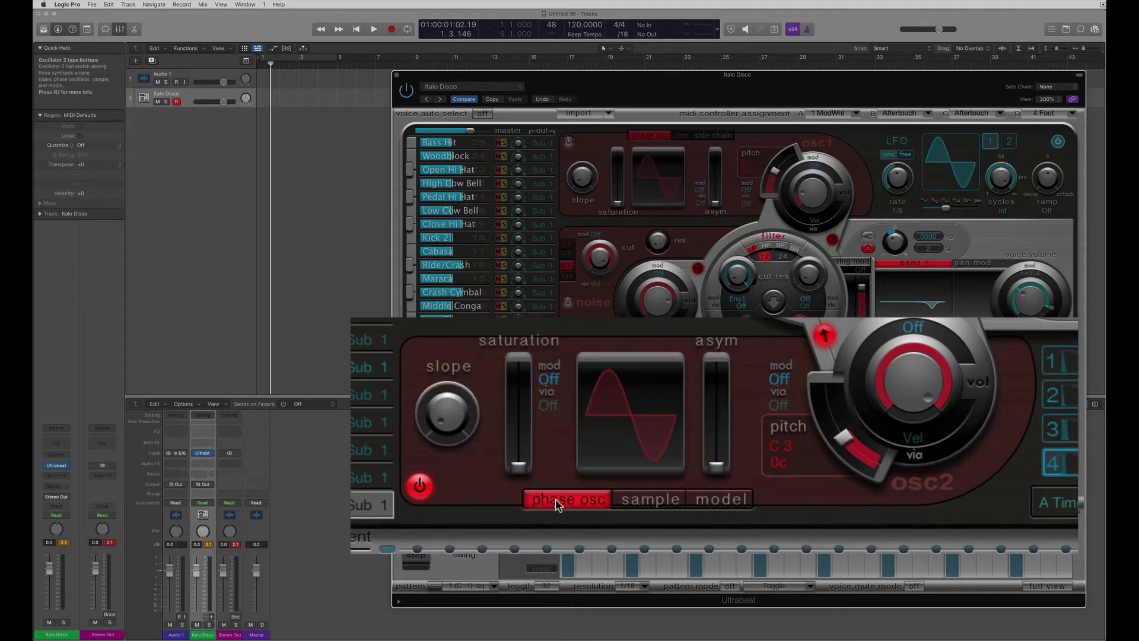
# - Compare the sample and model types of Kick 1's oscillator 2, return it to sample, and audition the voice
pyautogui.click(648, 500)
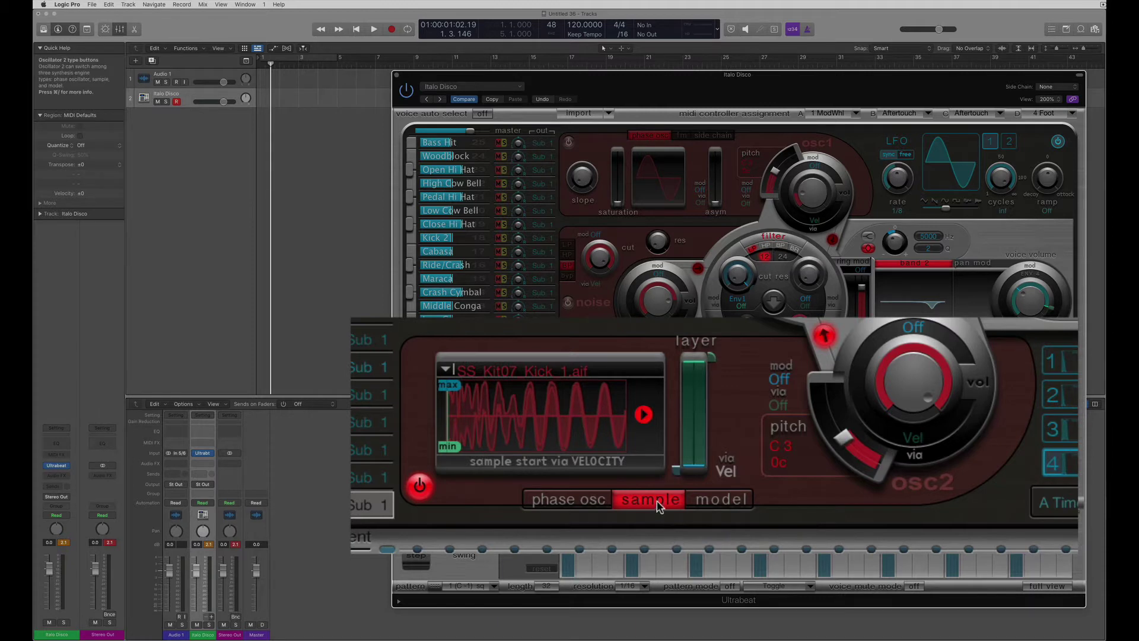
pyautogui.click(722, 500)
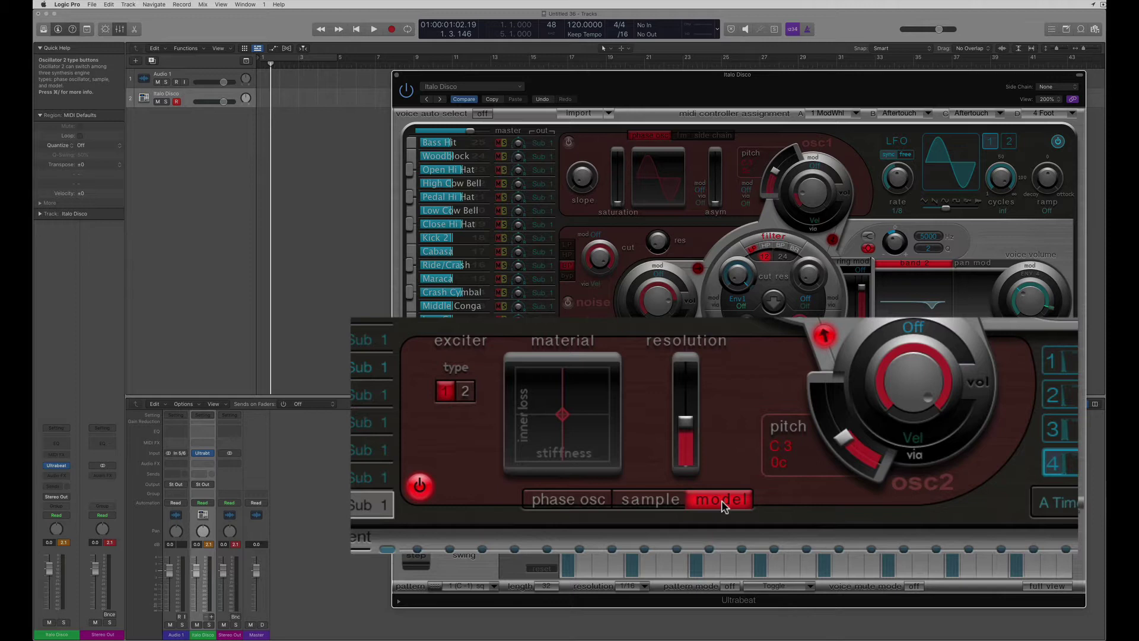
pyautogui.click(641, 501)
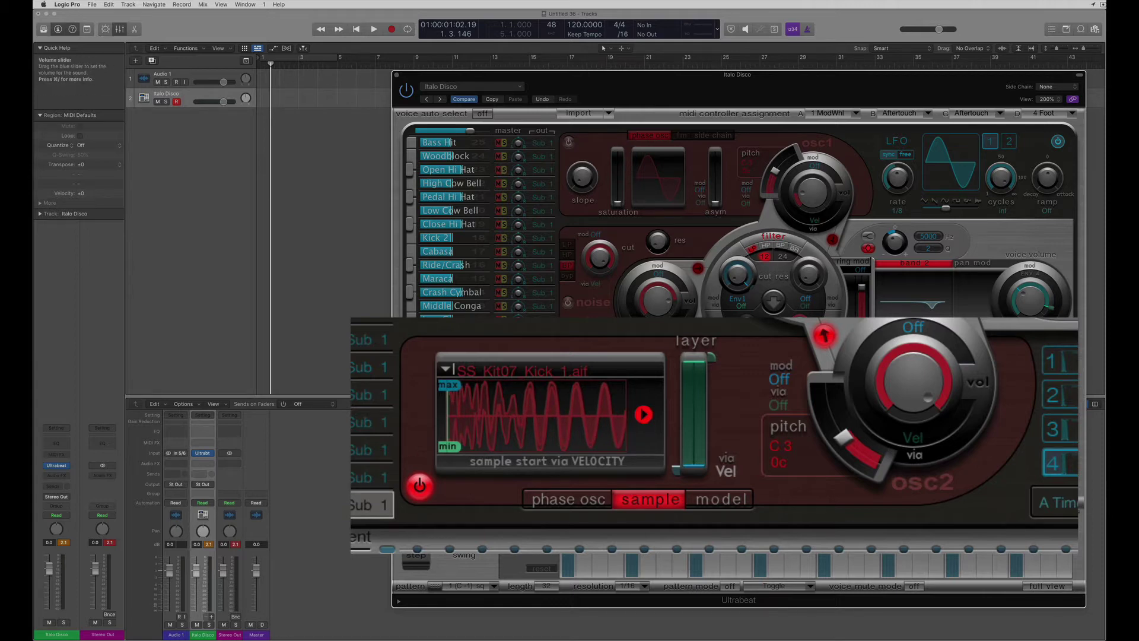
pyautogui.click(411, 469)
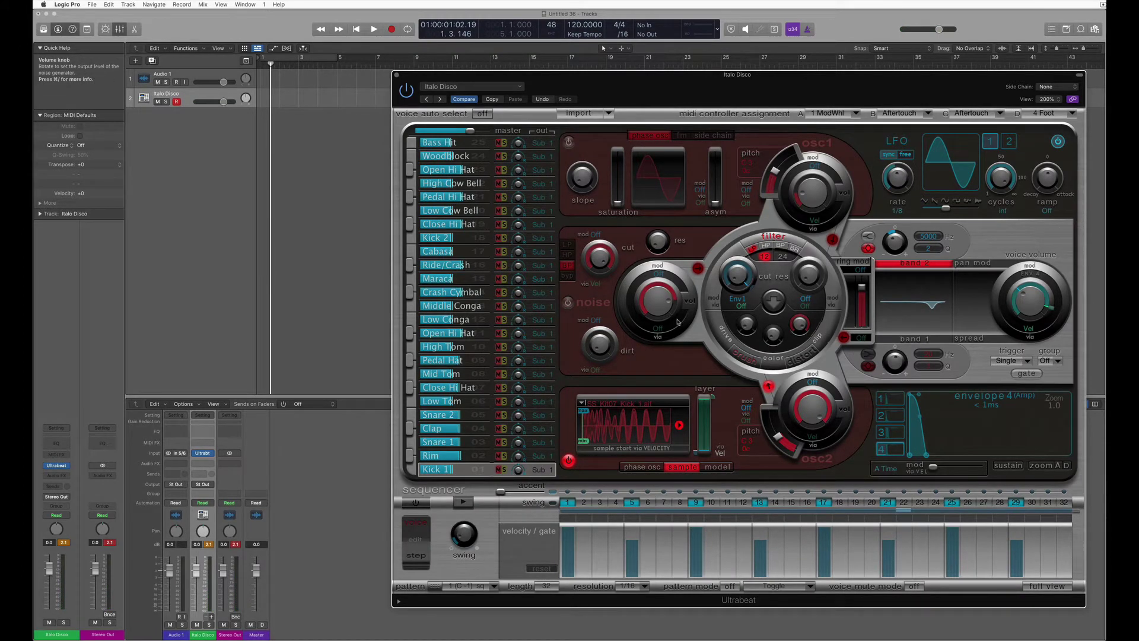
# - Turn on oscillator 1 of Kick 1, view its fm and side chain types, and return it to phase osc
pyautogui.click(569, 143)
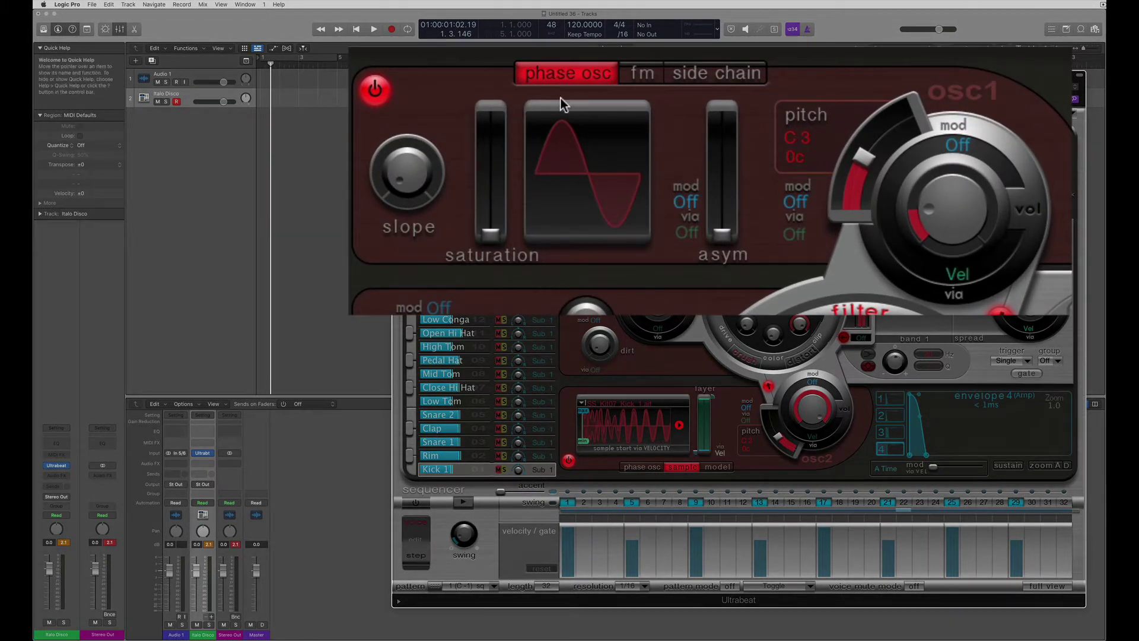
pyautogui.click(650, 73)
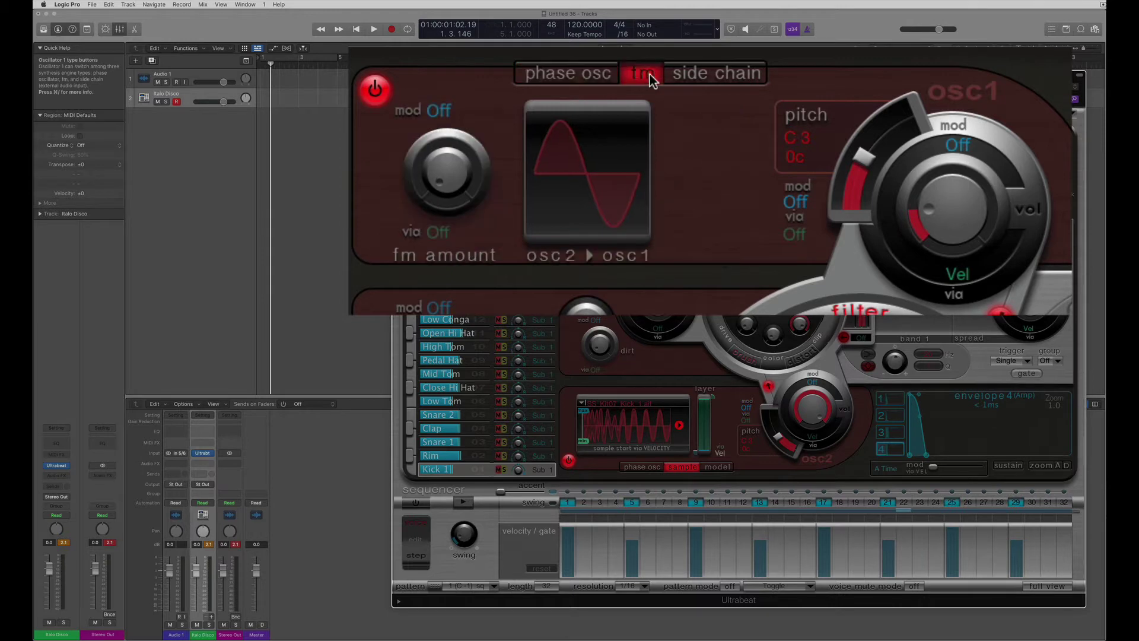
pyautogui.click(684, 73)
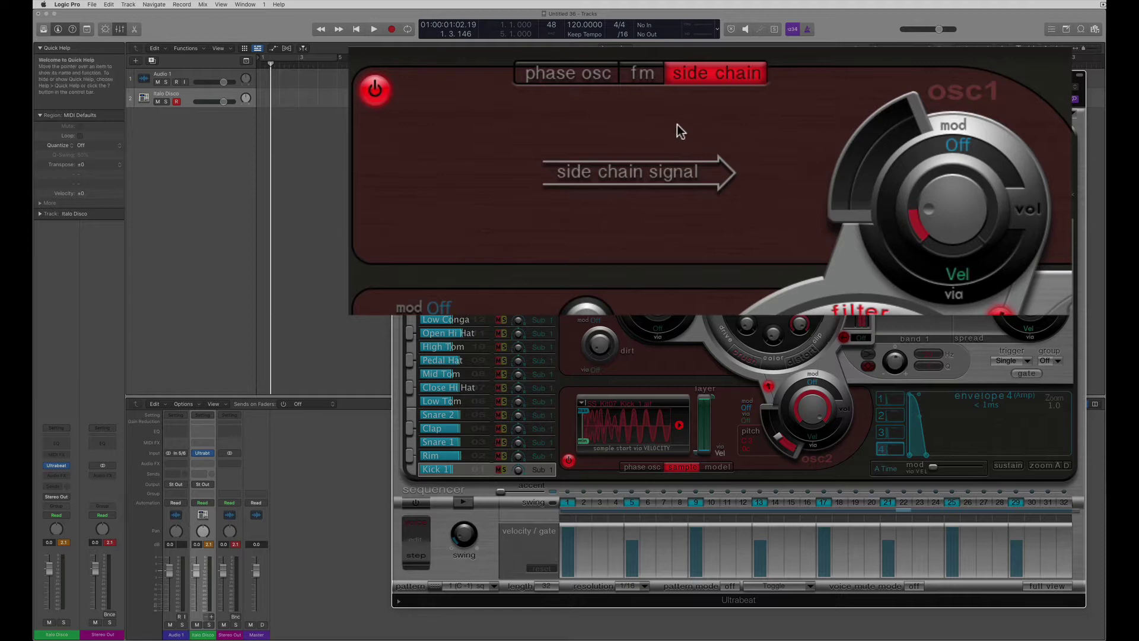
pyautogui.click(578, 76)
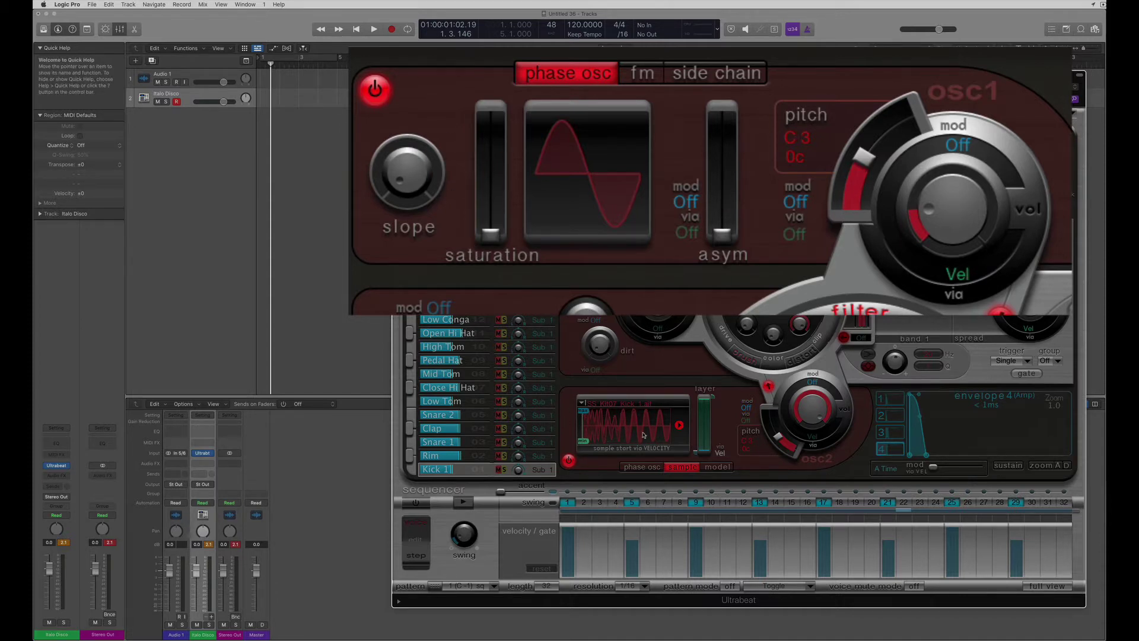
# - Raise oscillator 1's volume to -9 dB, lower its pitch slightly, and audition Kick 1
pyautogui.moveTo(955, 204); pyautogui.dragTo(964, 135)
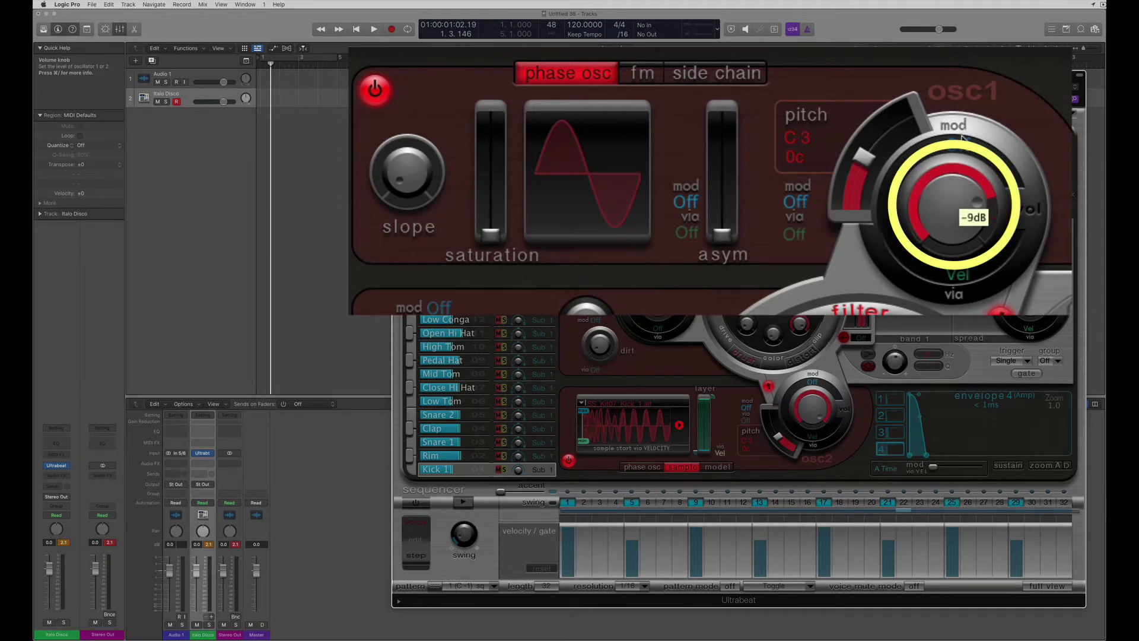
pyautogui.click(415, 469)
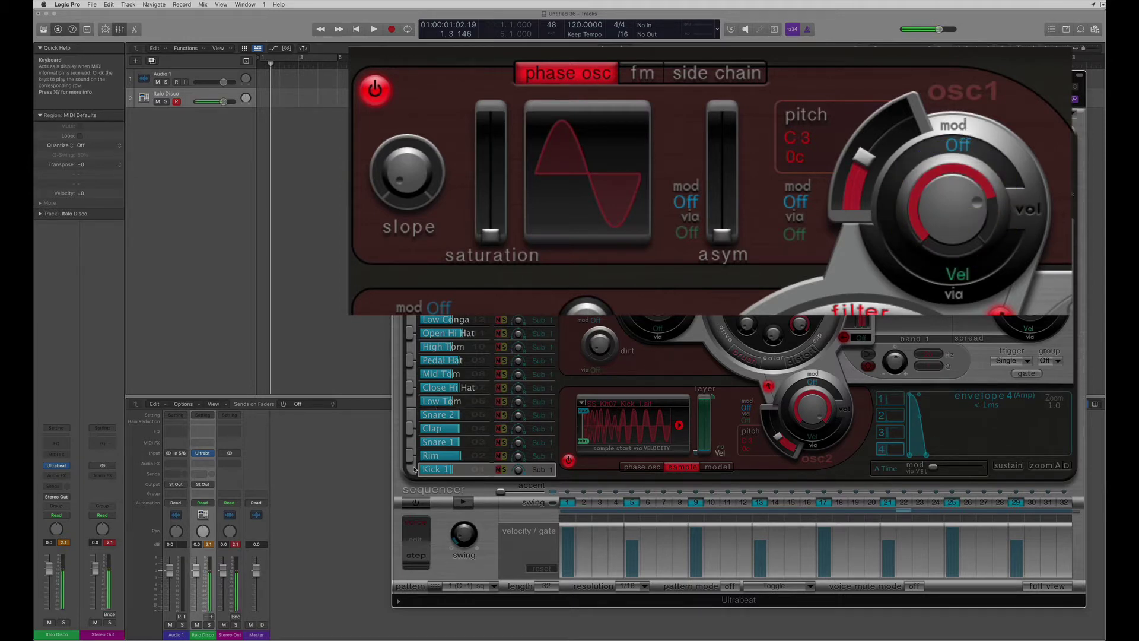
pyautogui.click(866, 159)
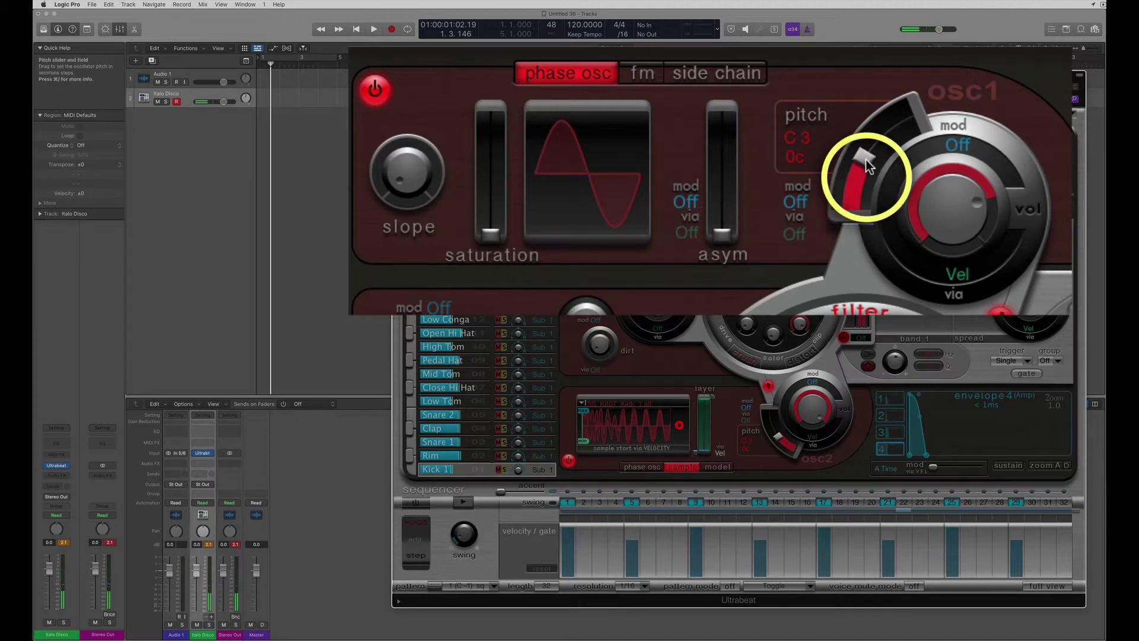
pyautogui.moveTo(866, 159)
pyautogui.mouseDown()
pyautogui.moveTo(856, 187)
pyautogui.moveTo(857, 175)
pyautogui.mouseUp()
pyautogui.click(411, 470)
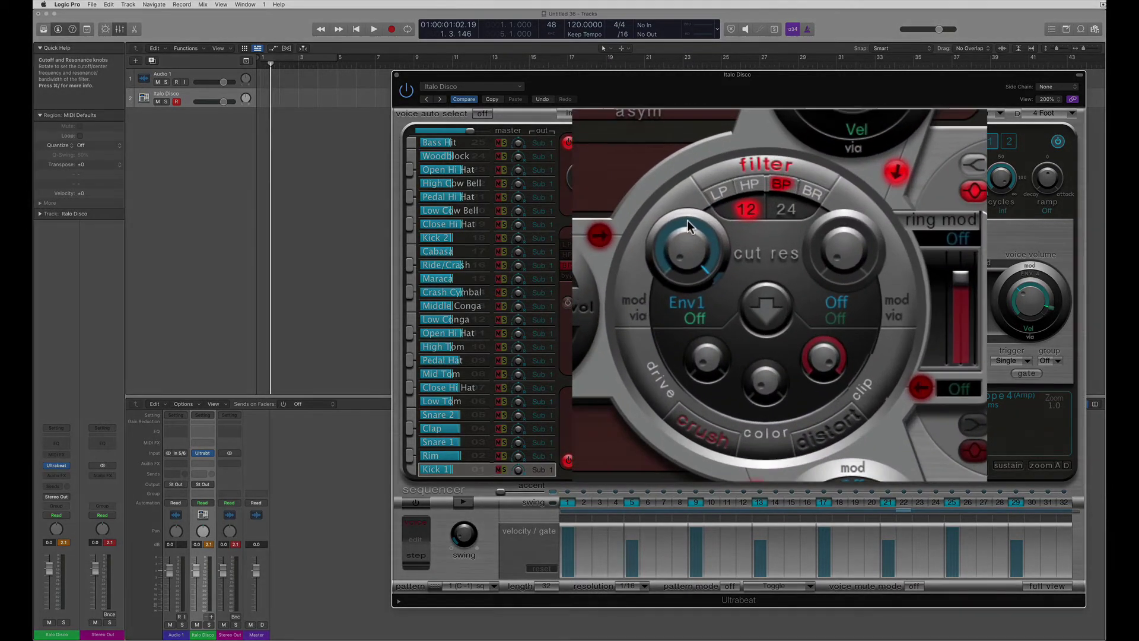
# - Try the LP filter type on Kick 1, set the filter to HP, and switch the crush effect to distort
pyautogui.click(754, 185)
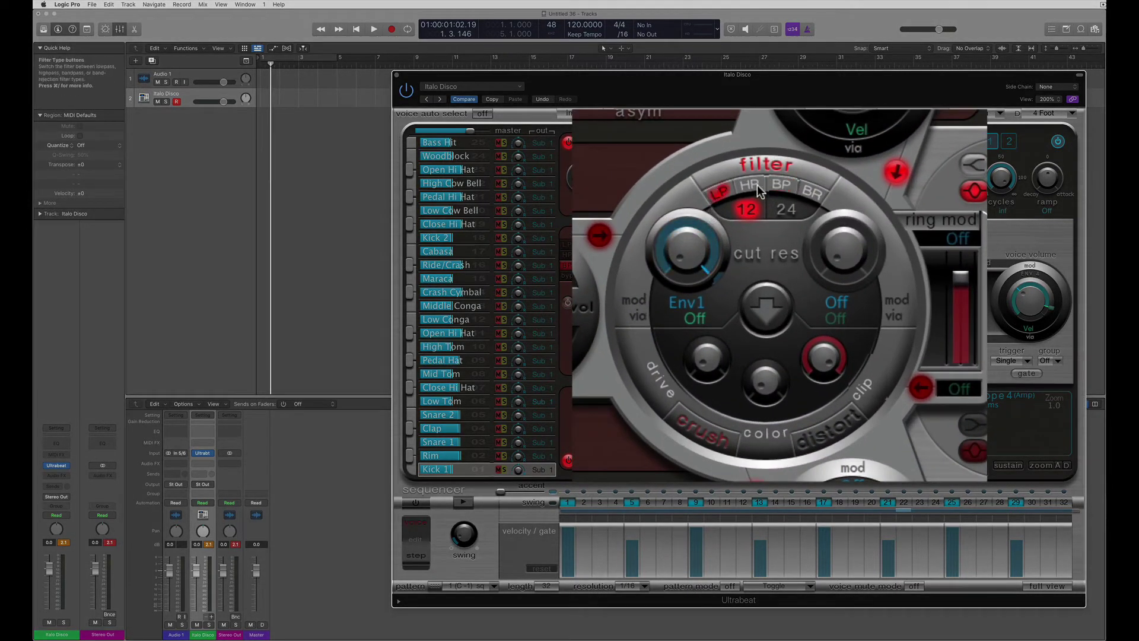
pyautogui.click(719, 194)
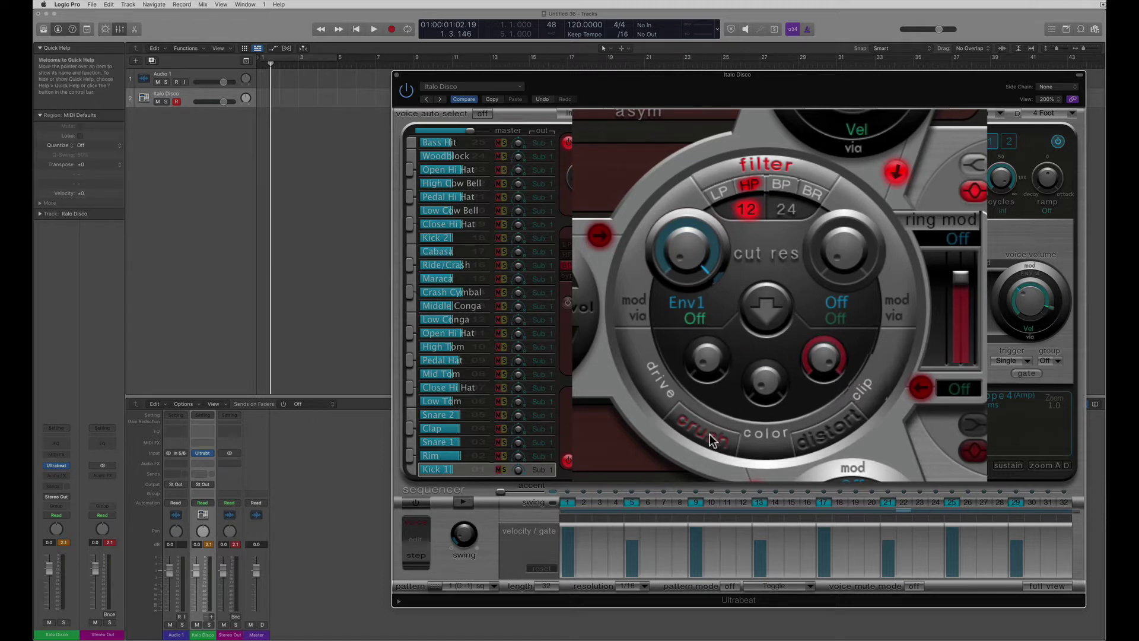
pyautogui.click(838, 430)
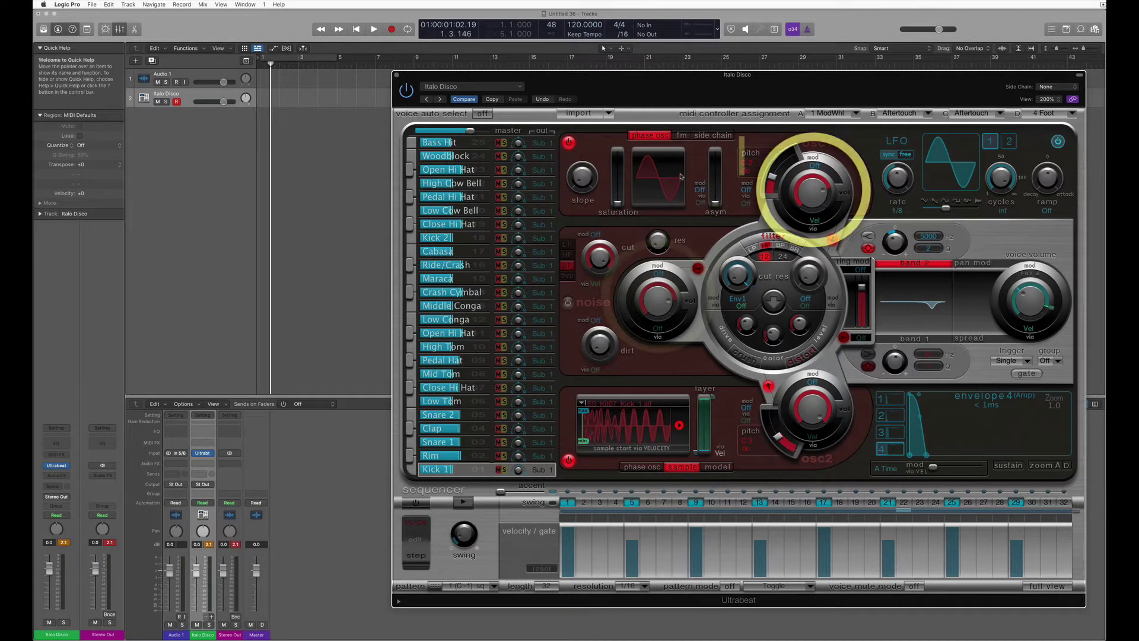
# - Adjust the volume levels of oscillator 1, the noise generator and oscillator 2 for Kick 1
pyautogui.moveTo(806, 197); pyautogui.dragTo(804, 206)
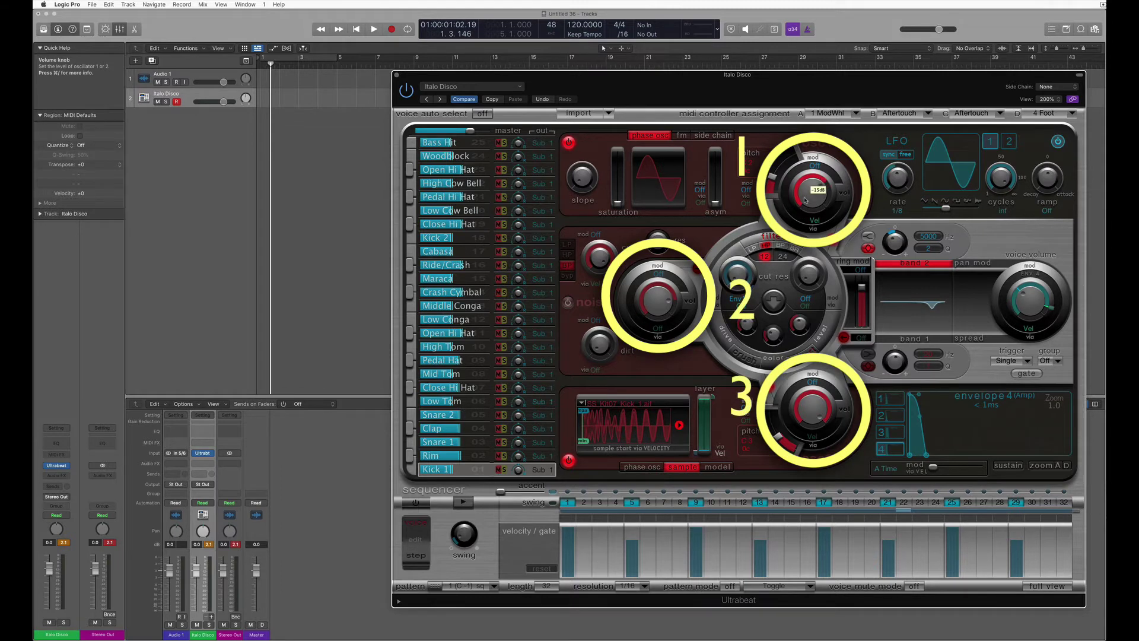
pyautogui.moveTo(658, 304); pyautogui.dragTo(657, 296)
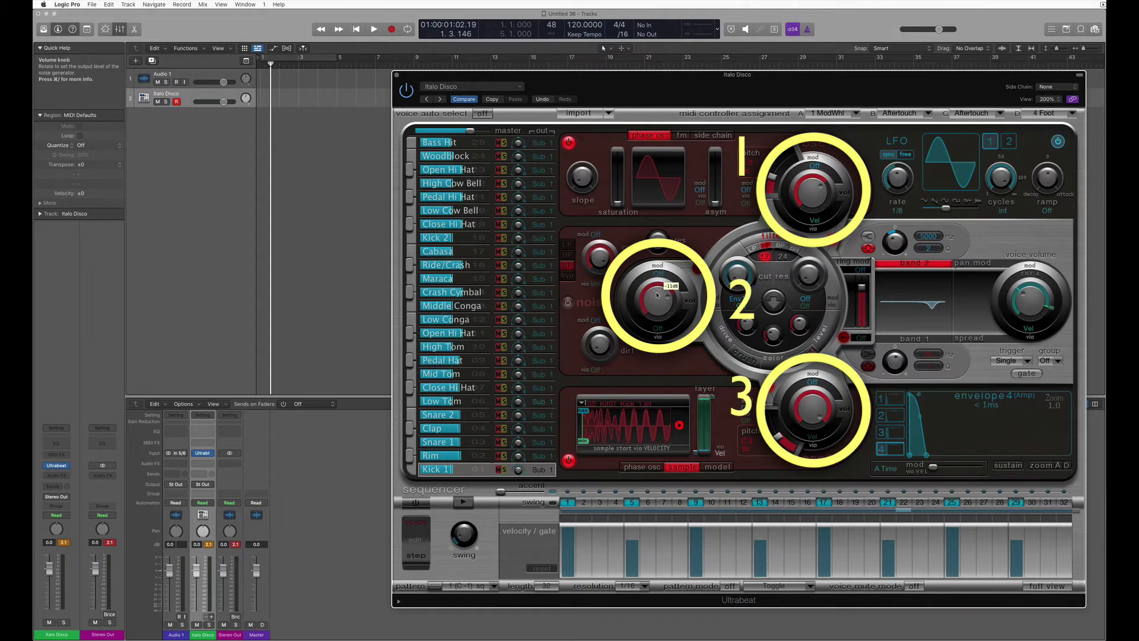
pyautogui.moveTo(806, 409); pyautogui.dragTo(808, 438)
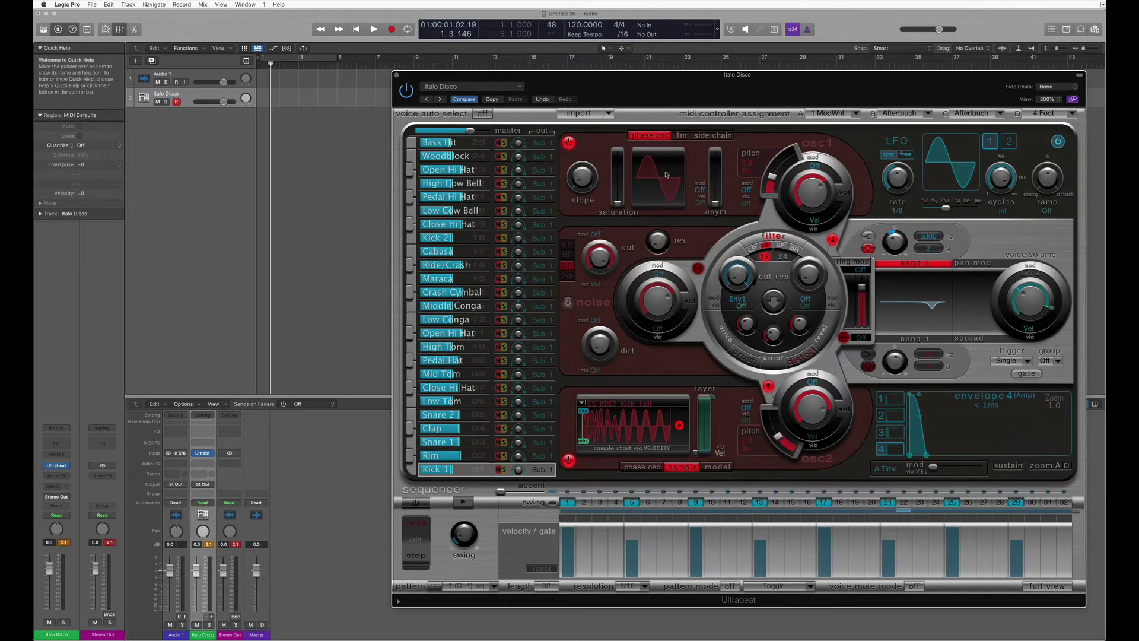
# - Adjust the pitch of Kick 1's oscillator 1, and lower the pitch of oscillator 2
pyautogui.click(770, 178)
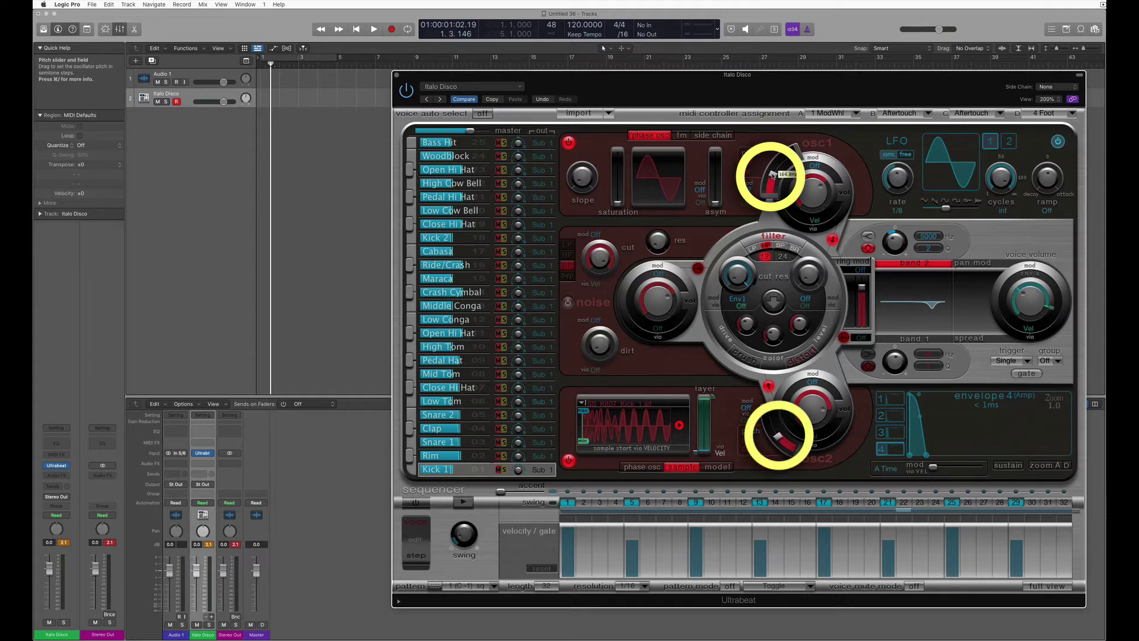
pyautogui.moveTo(777, 173); pyautogui.dragTo(775, 176)
pyautogui.moveTo(779, 439); pyautogui.dragTo(785, 445)
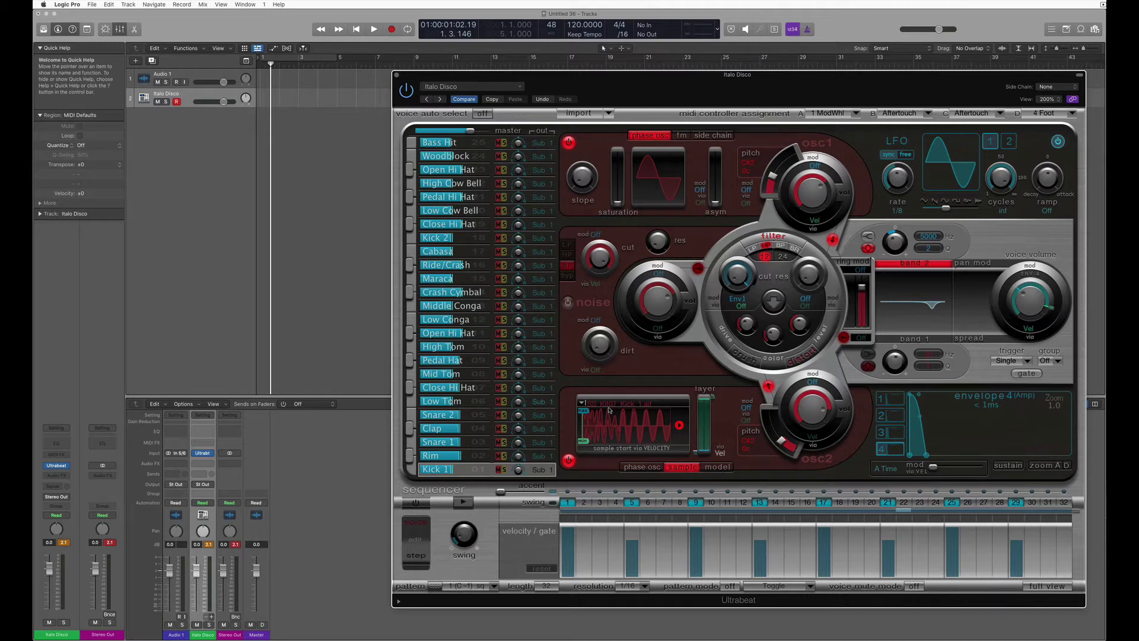
# - Turn off oscillator 1, raise and lower oscillator 2's pitch, and audition the effect on Kick 1
pyautogui.click(569, 142)
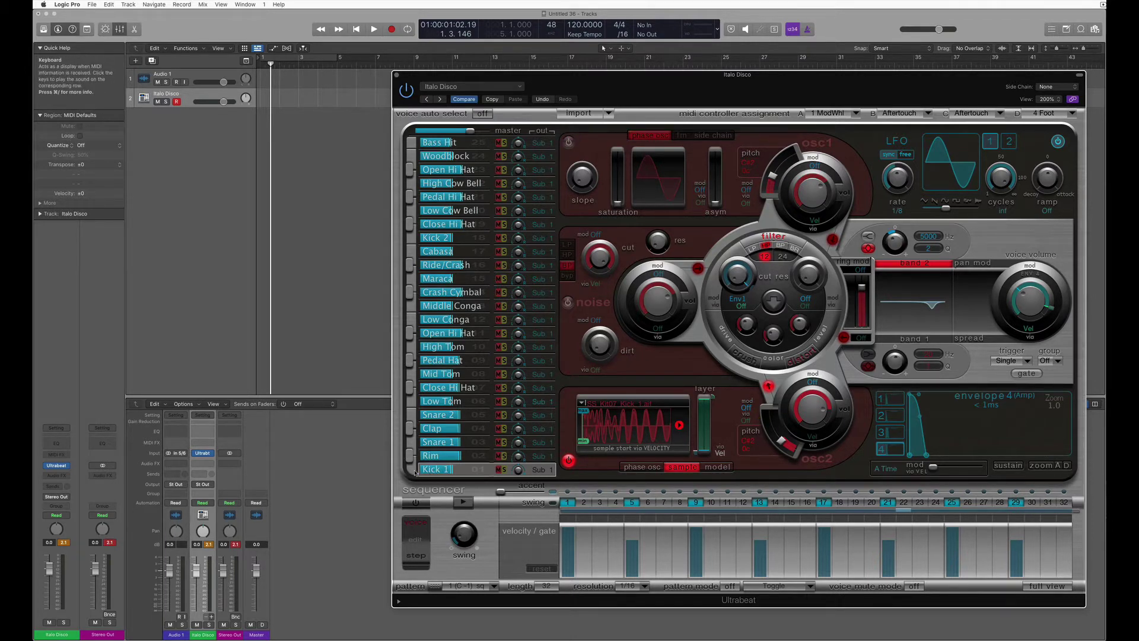
pyautogui.moveTo(781, 440)
pyautogui.mouseDown()
pyautogui.moveTo(789, 446)
pyautogui.moveTo(778, 449)
pyautogui.moveTo(773, 429)
pyautogui.mouseUp()
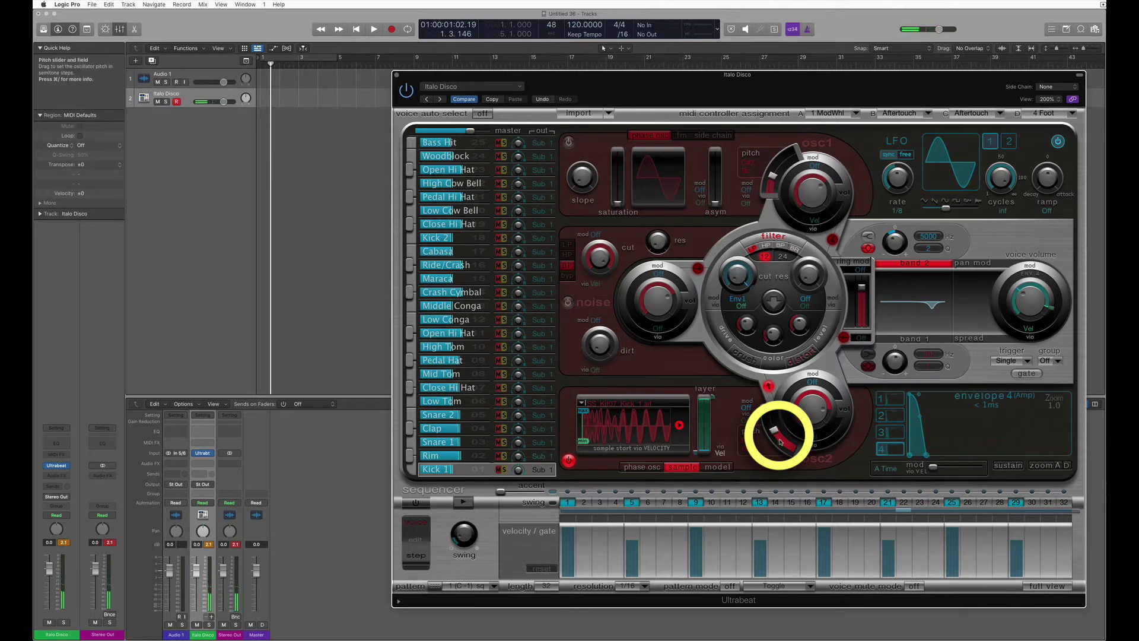
pyautogui.moveTo(774, 430); pyautogui.dragTo(781, 439)
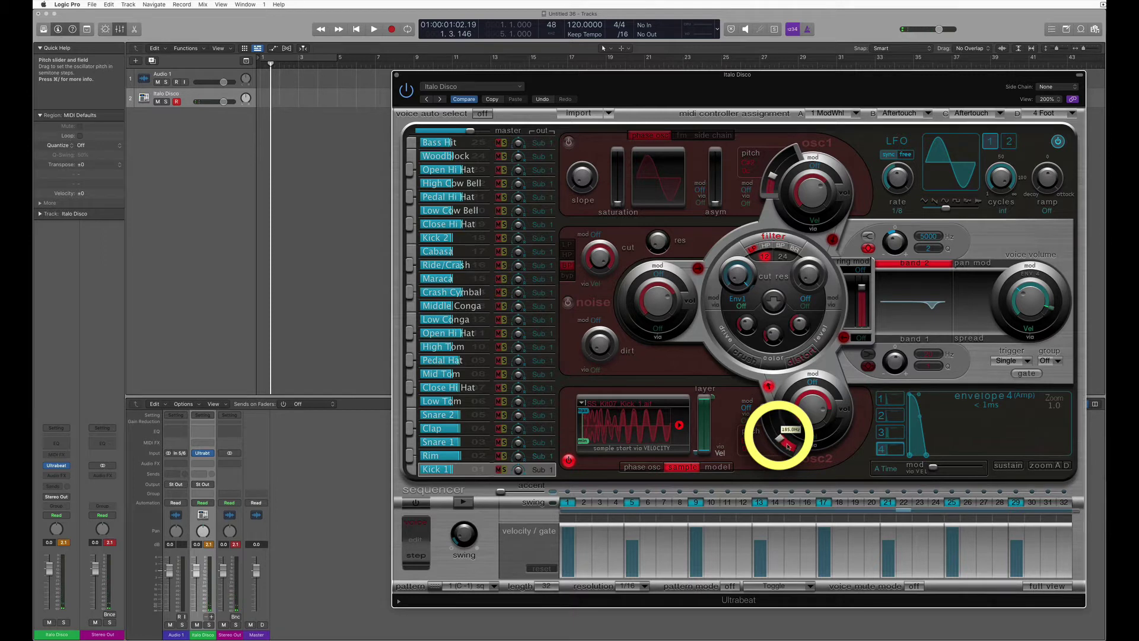
pyautogui.click(413, 470)
pyautogui.click(413, 469)
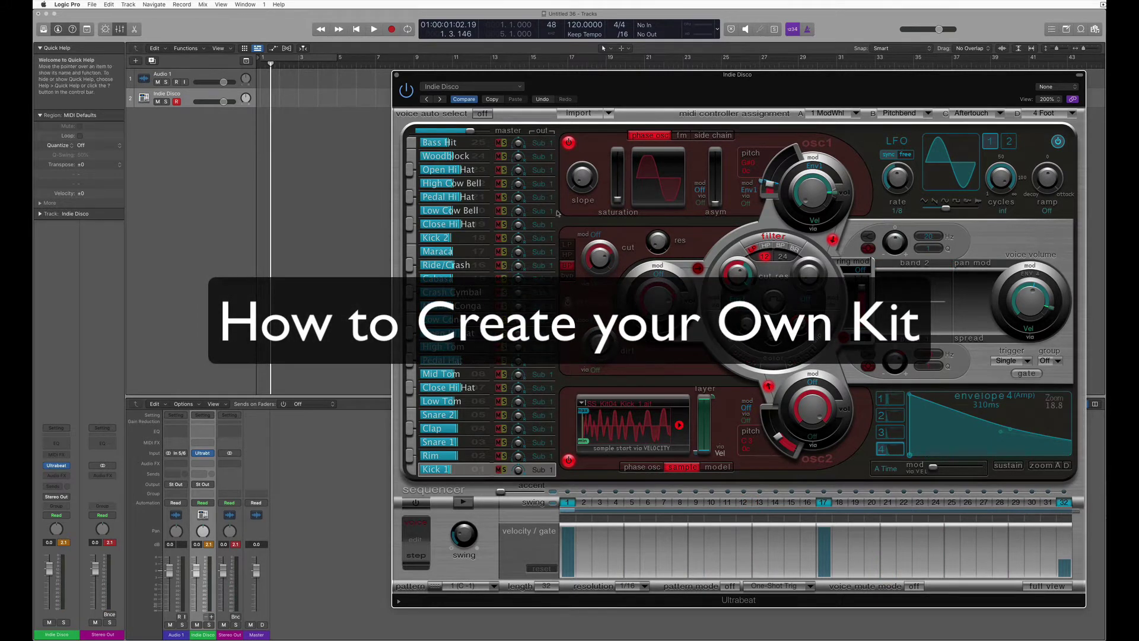
# - Recall the default Ultrabeat setting in place of Indie Disco and save it as the default
pyautogui.click(475, 87)
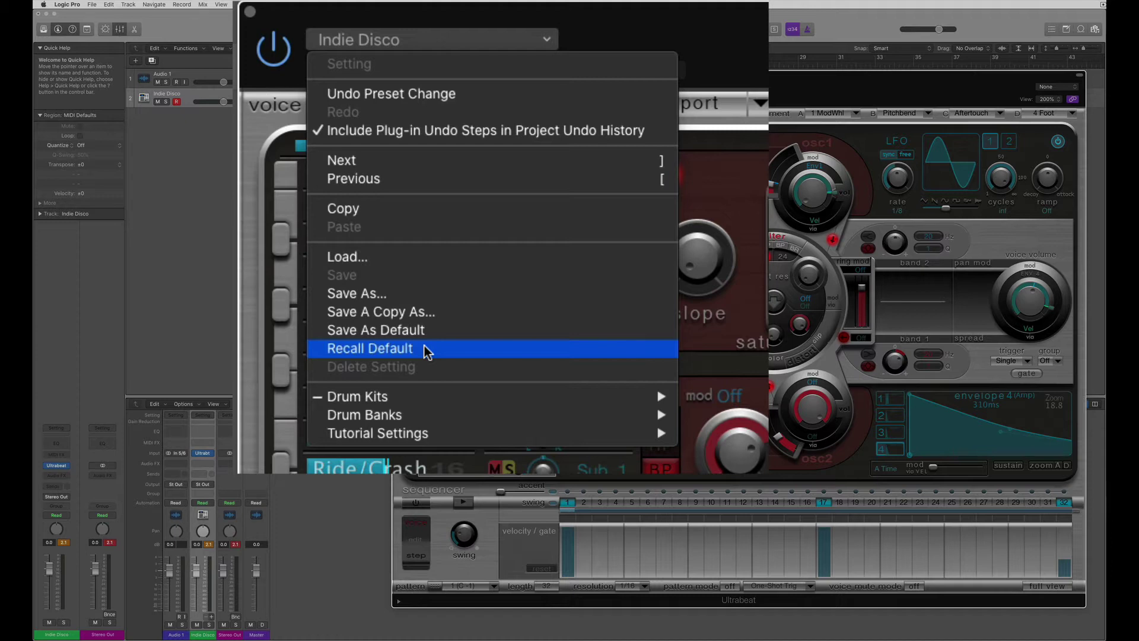
pyautogui.click(426, 350)
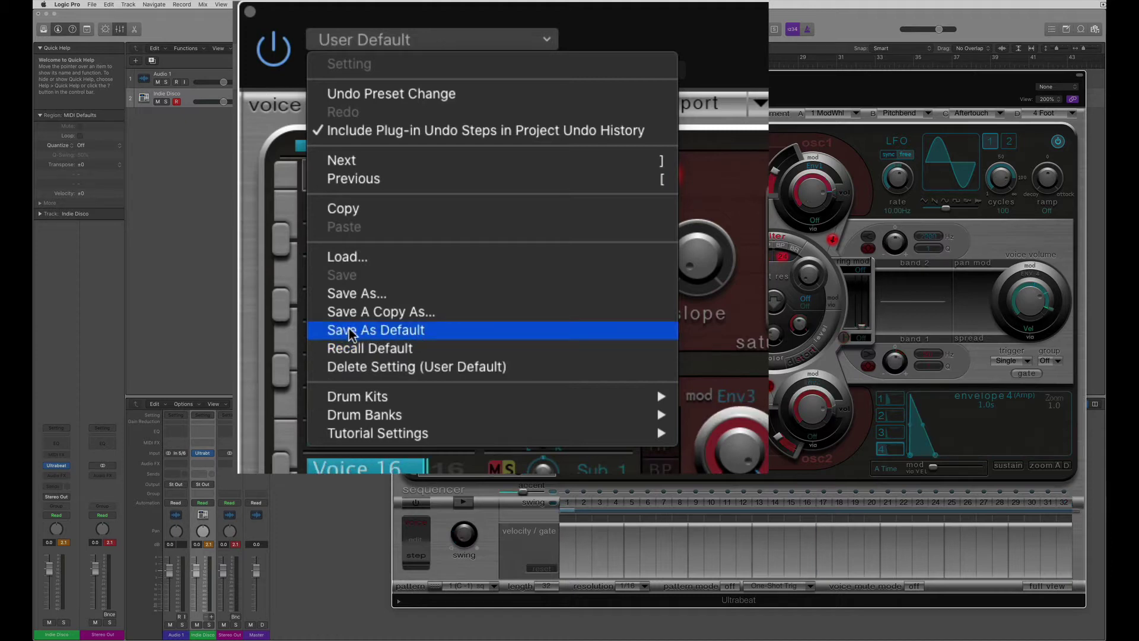
pyautogui.click(411, 332)
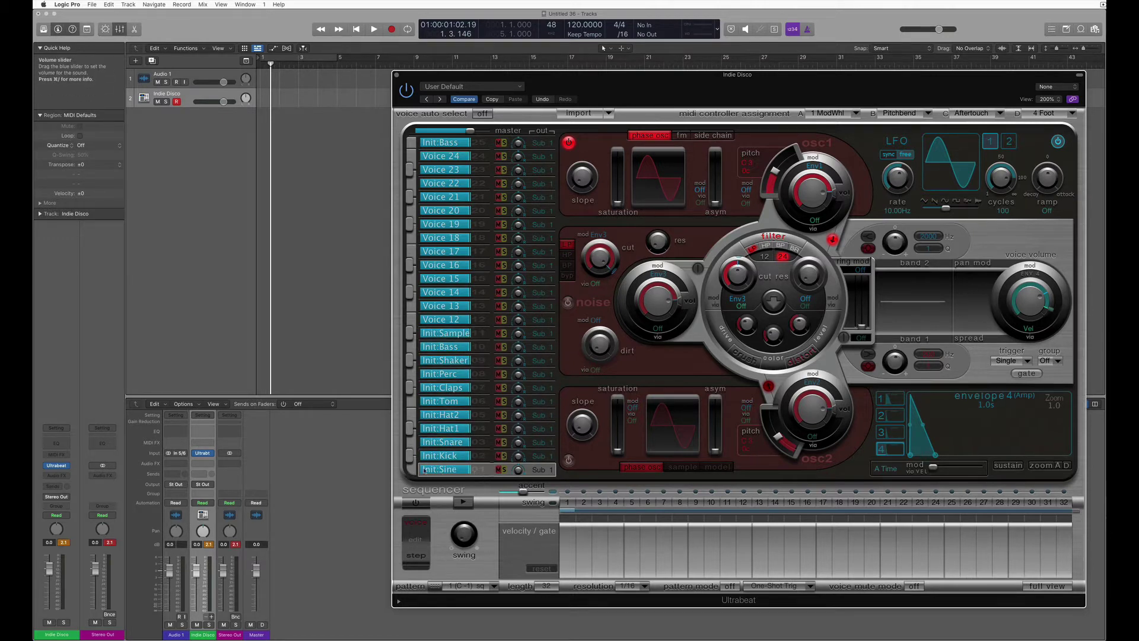
# - On the Init:Sine voice, turn off oscillator 1, turn on oscillator 2, and set oscillator 2 to the sample type
pyautogui.click(415, 470)
pyautogui.click(568, 143)
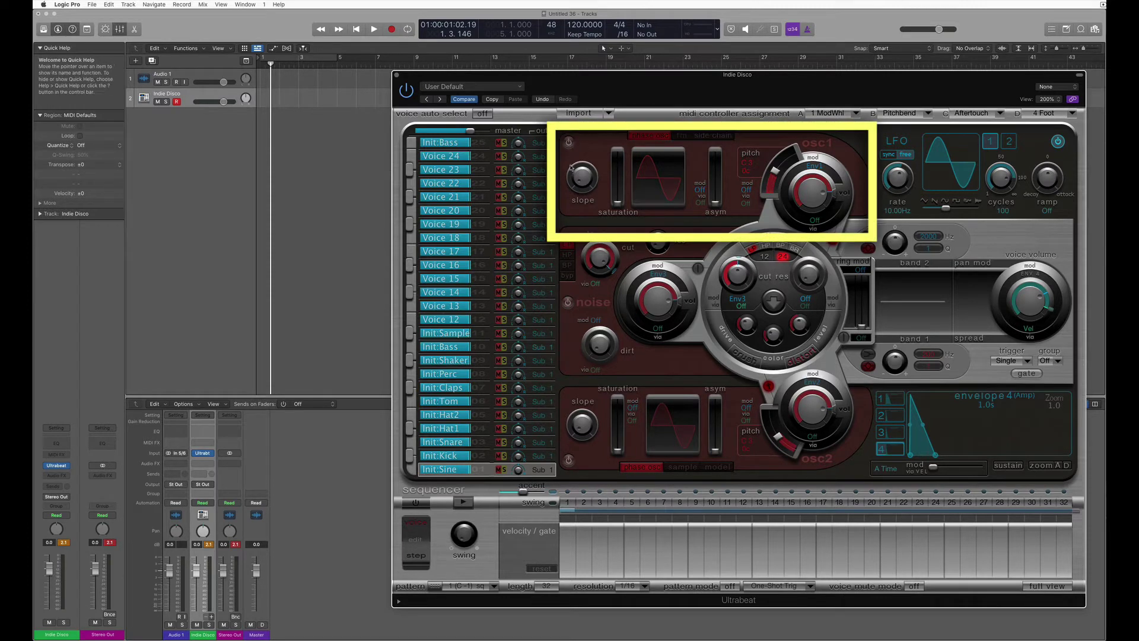
pyautogui.click(569, 460)
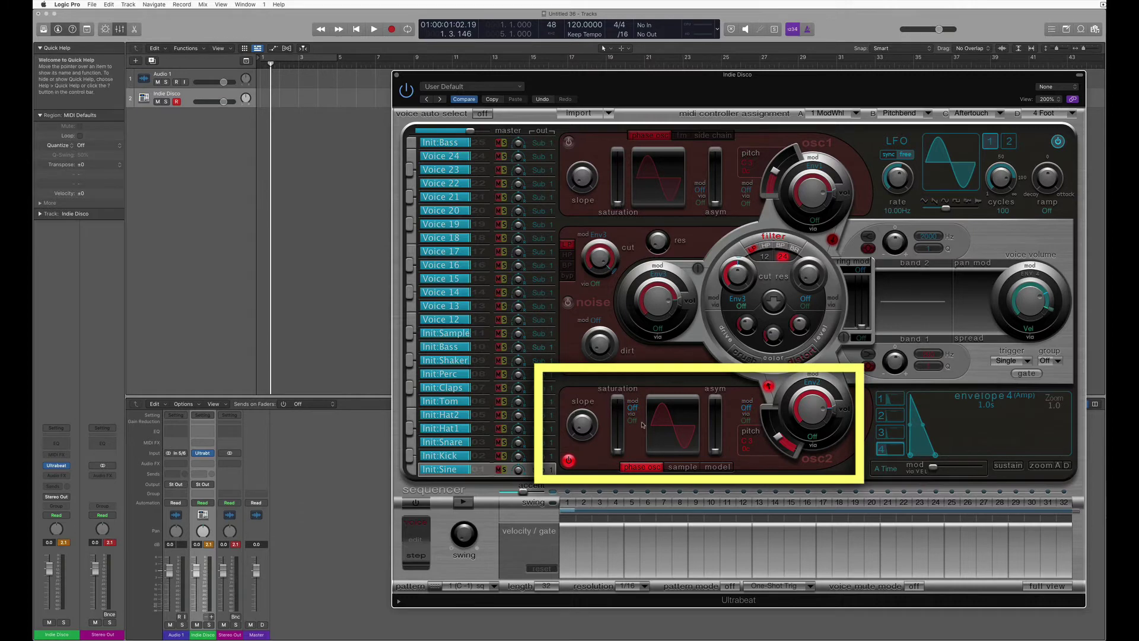
pyautogui.click(683, 467)
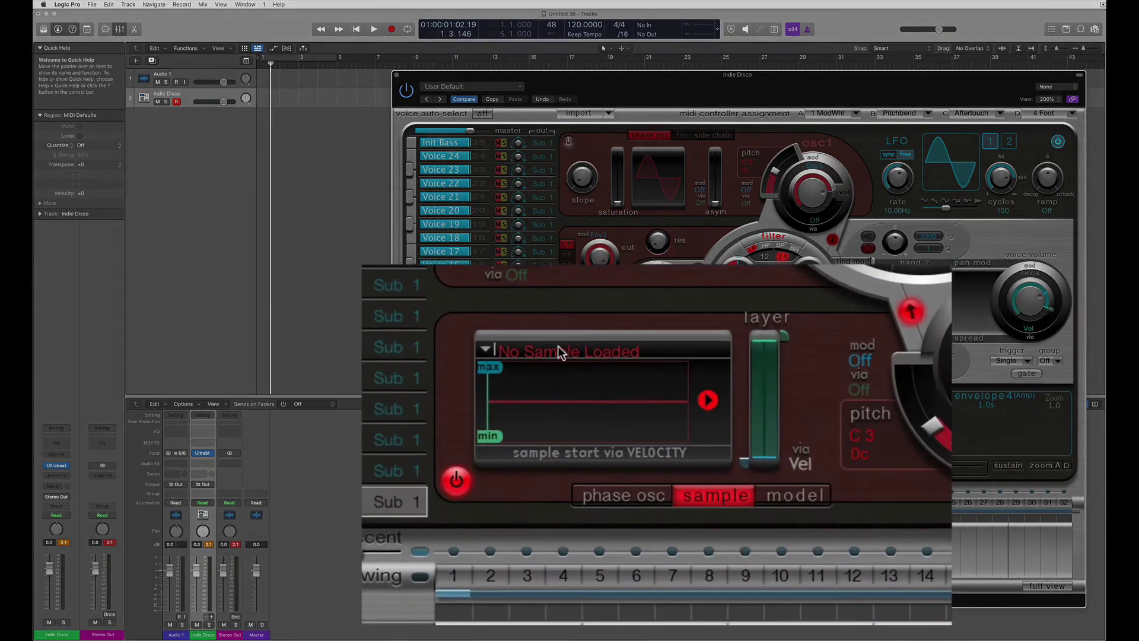
# - Open sample loading for oscillator 2, sort the Ultrabeat Samples folder by name, and open the Electronic Dub Kit folder
pyautogui.click(505, 353)
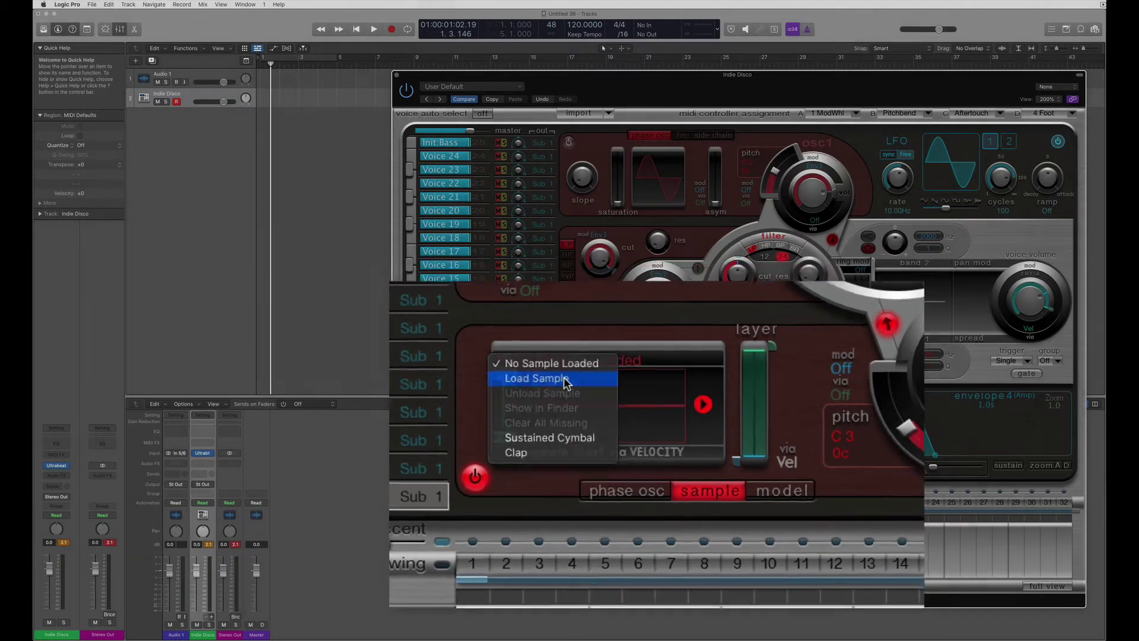
pyautogui.click(554, 371)
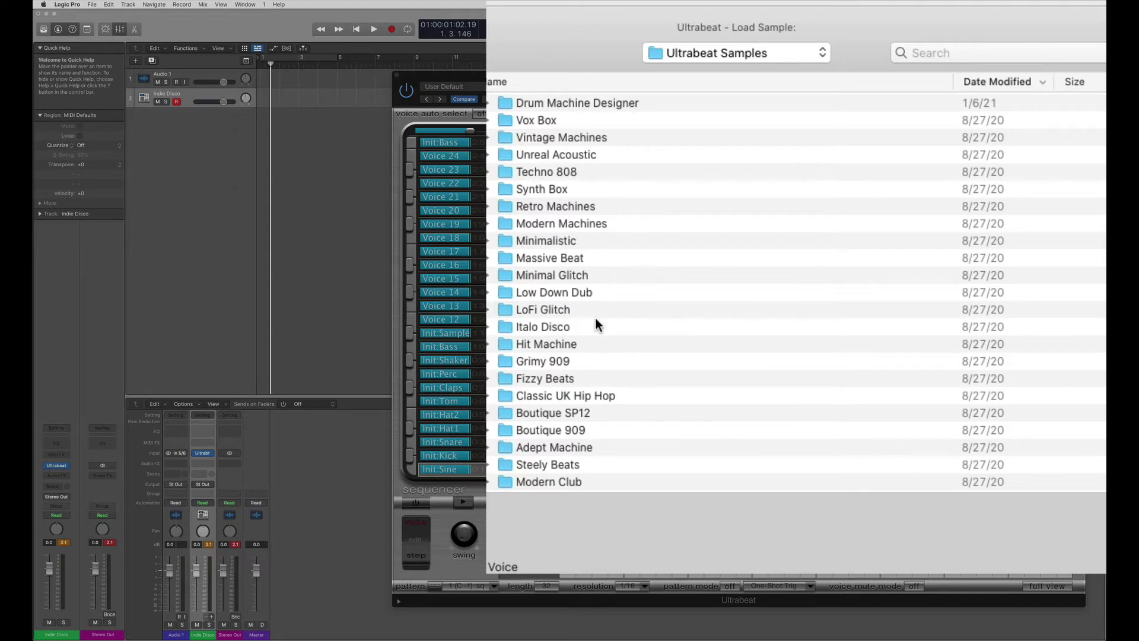
pyautogui.click(604, 81)
pyautogui.scroll(-2, 652, 266)
pyautogui.scroll(-10, 653, 264)
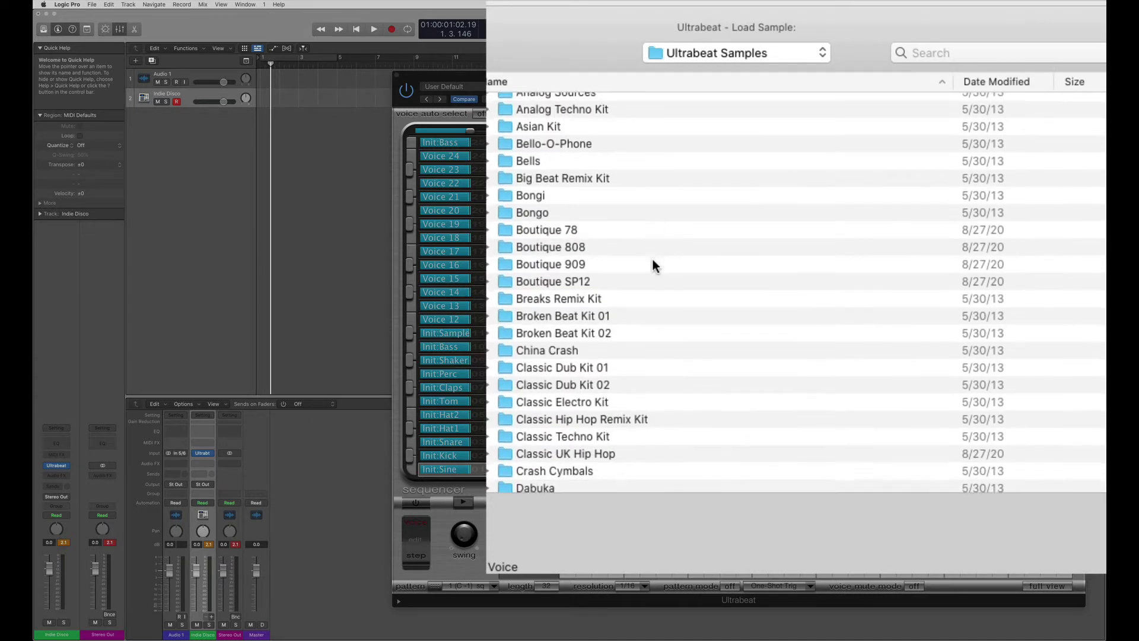
pyautogui.scroll(-2, 652, 265)
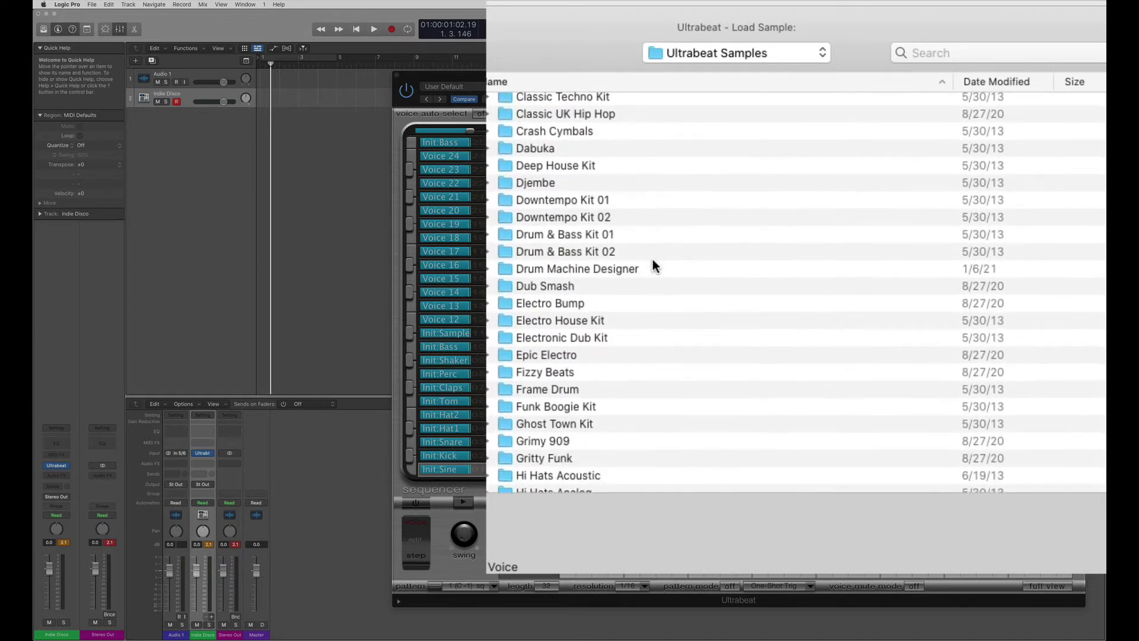
pyautogui.doubleClick(554, 337)
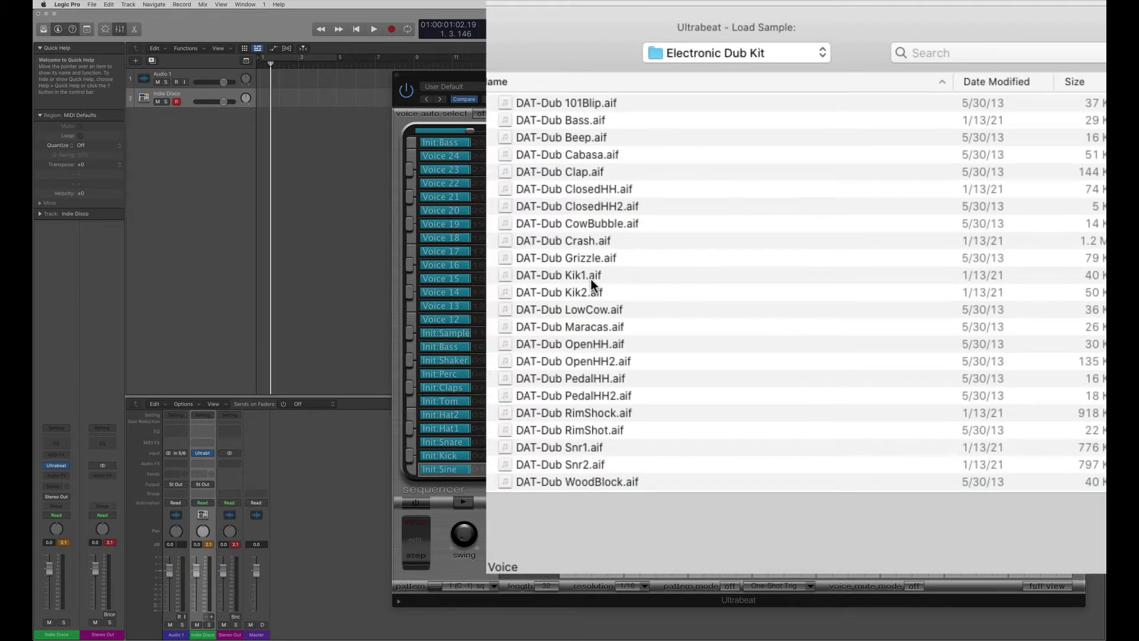
# - Preview DAT-Dub Kik1.aif and load it into oscillator 2 of the Init:Sine voice
pyautogui.click(572, 273)
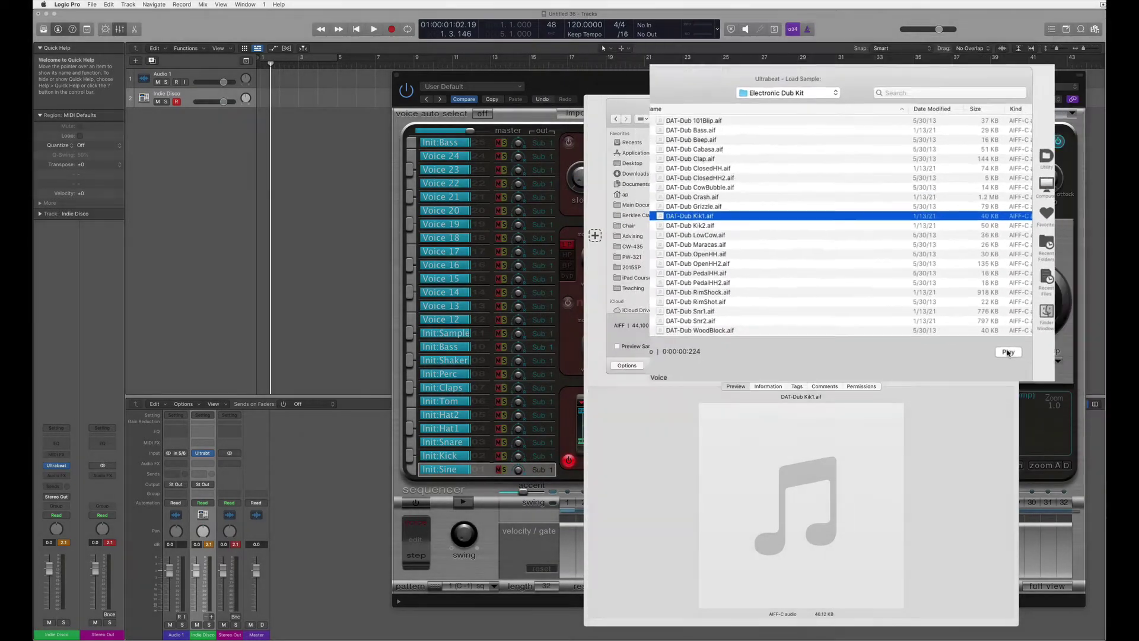
pyautogui.click(1007, 352)
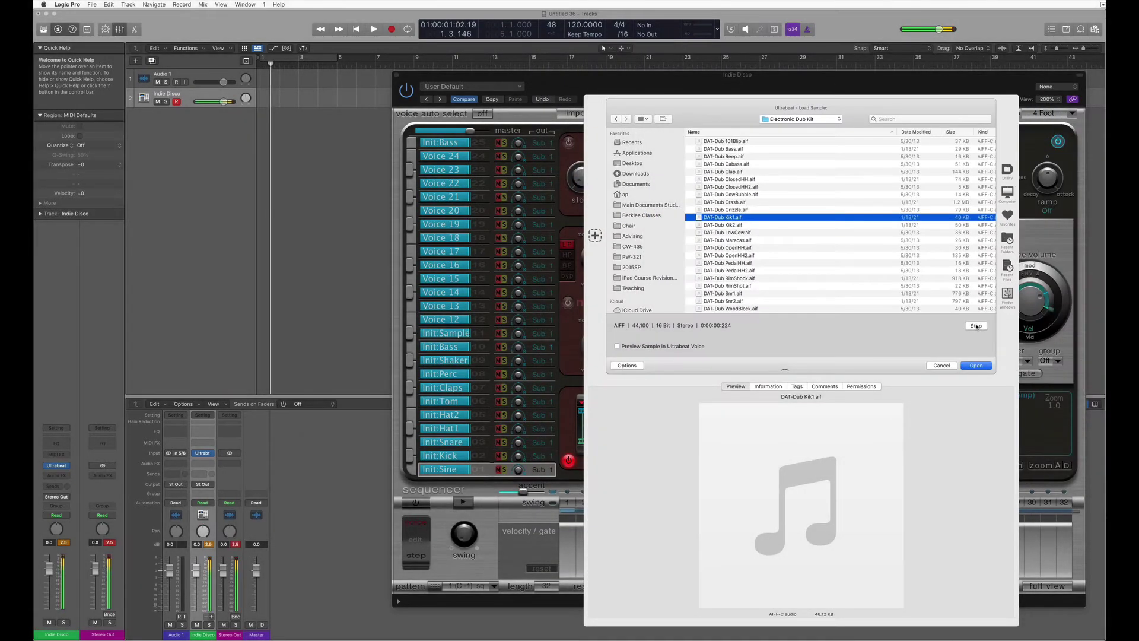
pyautogui.click(976, 366)
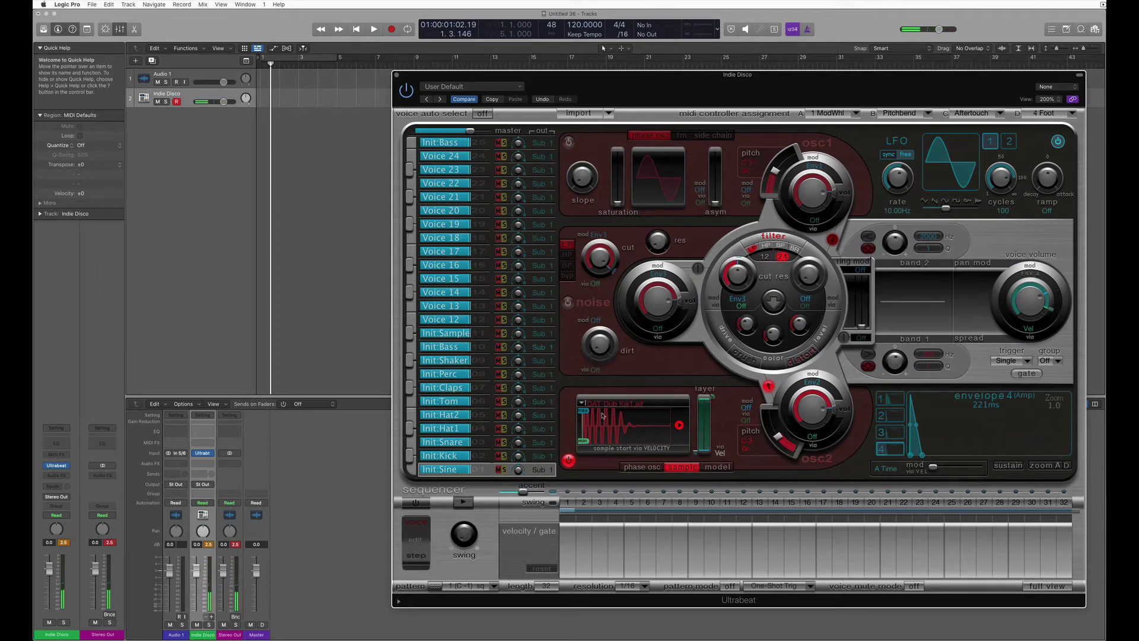
# - Audition the Init:Sine voice while lowering oscillator 2's pitch to G2
pyautogui.click(411, 472)
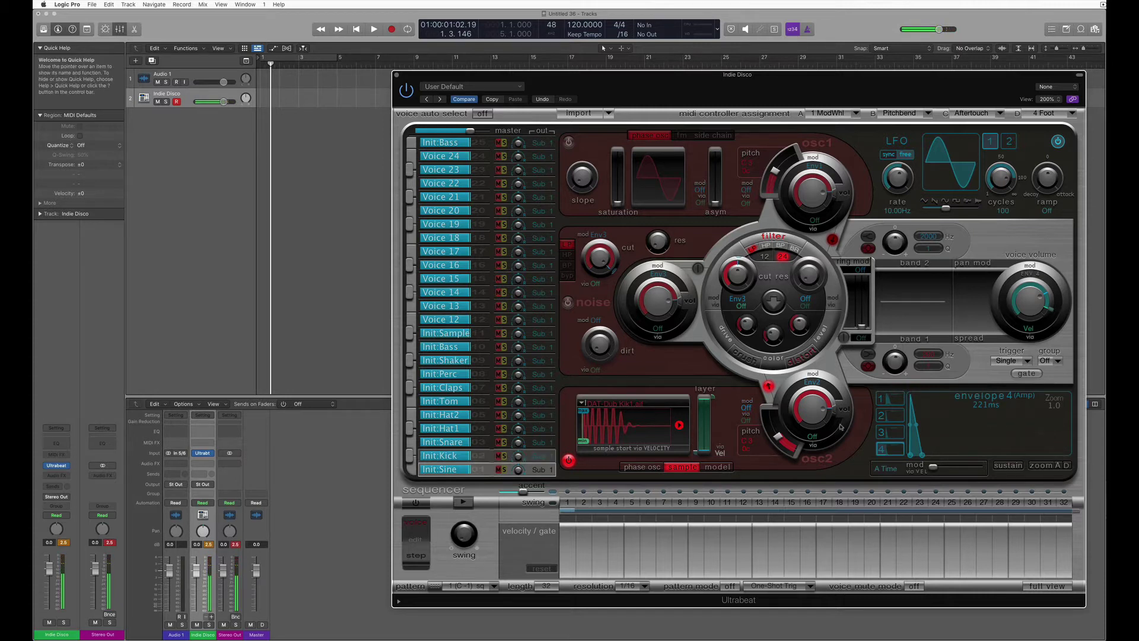
pyautogui.moveTo(779, 436); pyautogui.dragTo(780, 440)
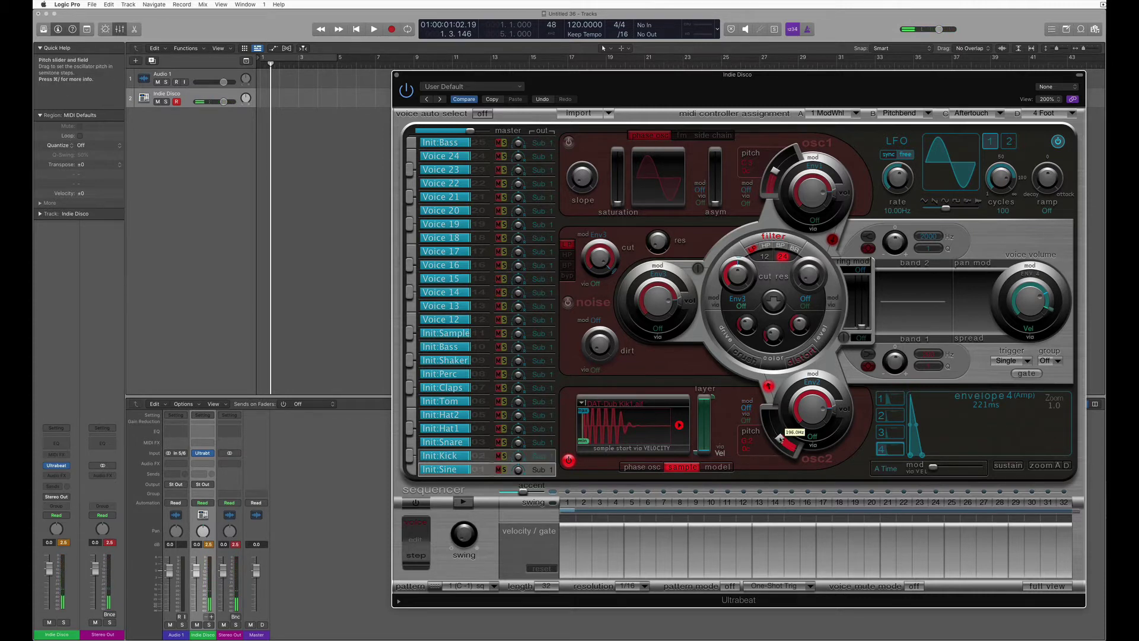
pyautogui.click(413, 472)
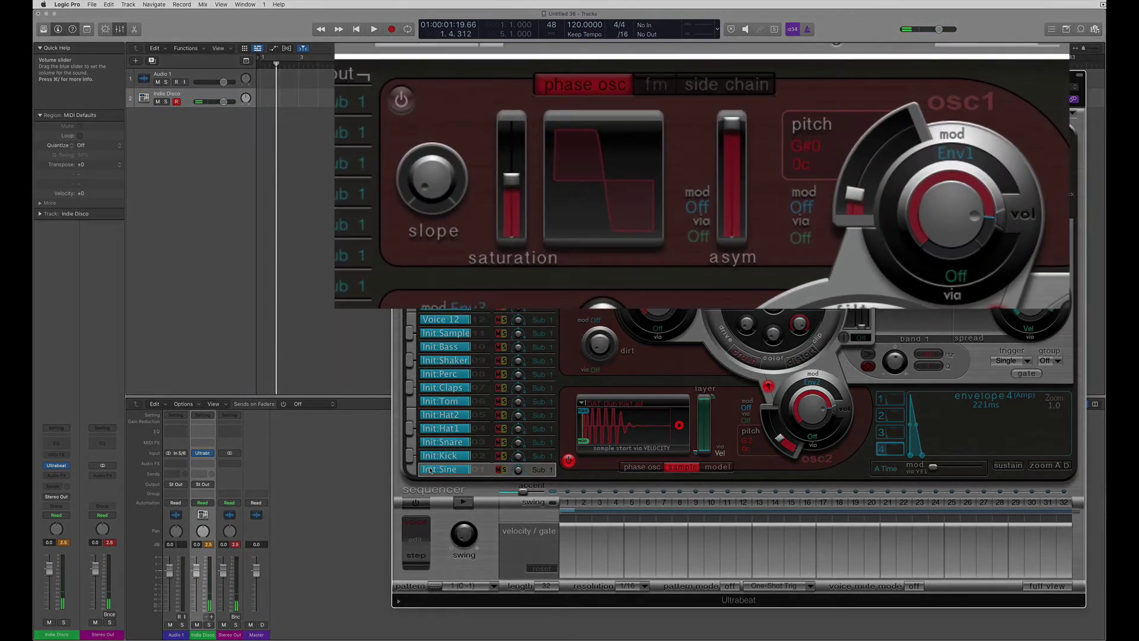
# - Turn on oscillator 1, lower its pitch to B-1, and reduce its saturation and asymmetry to the minimum
pyautogui.click(403, 101)
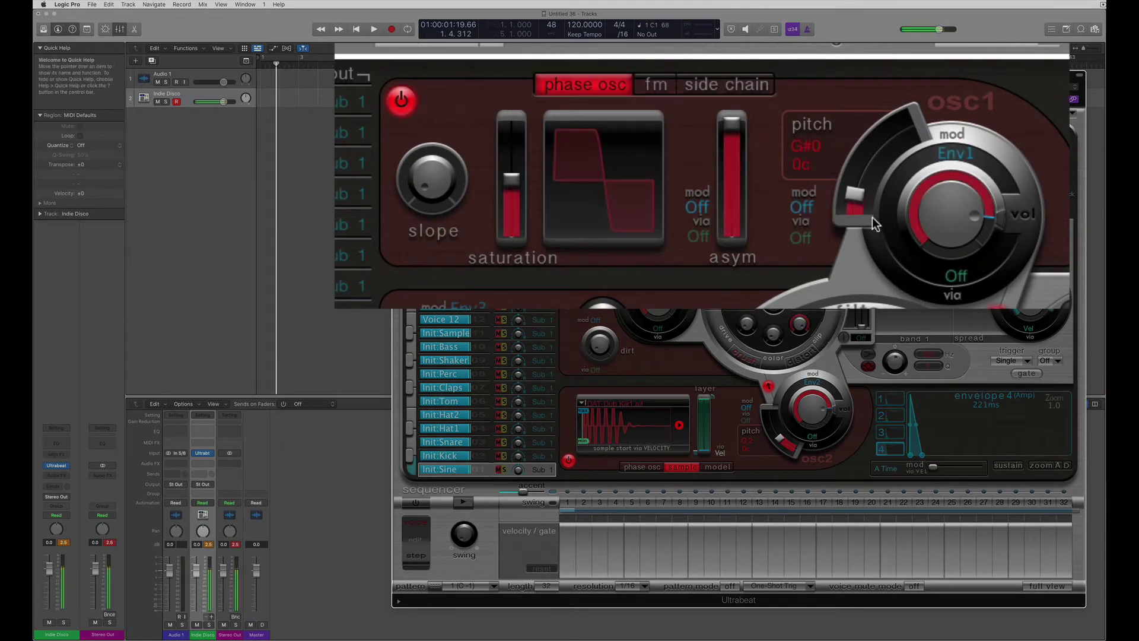
pyautogui.moveTo(858, 200); pyautogui.dragTo(850, 208)
pyautogui.moveTo(504, 183); pyautogui.dragTo(515, 254)
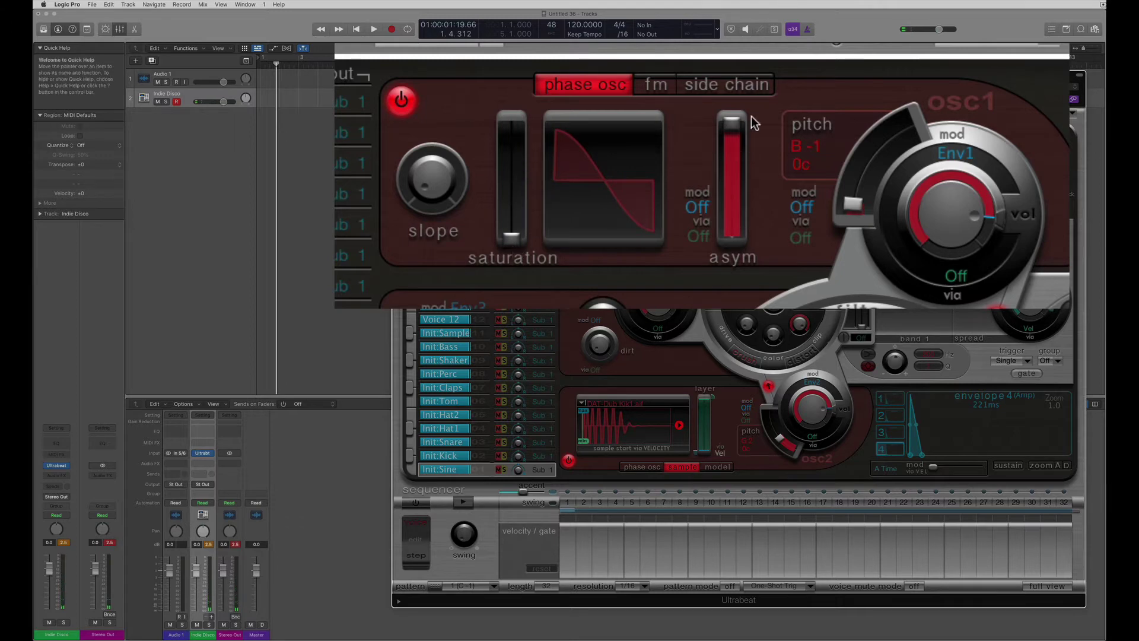
pyautogui.moveTo(731, 122); pyautogui.dragTo(724, 248)
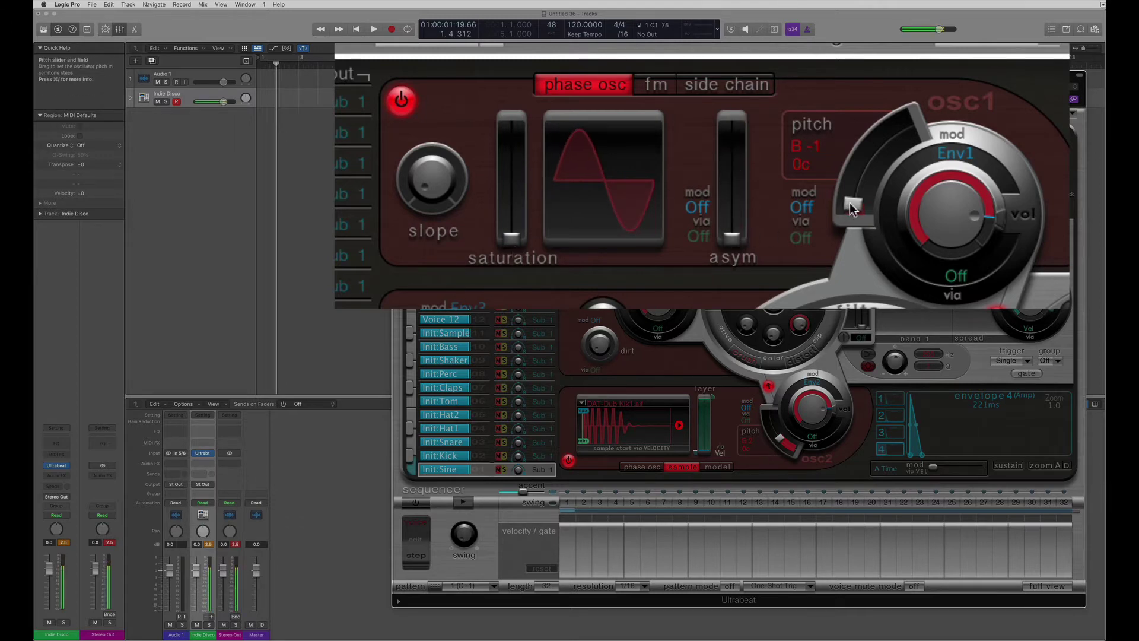
# - Retune oscillator 1 to D#0, add a little saturation, and increase its volume
pyautogui.moveTo(852, 207); pyautogui.dragTo(855, 194)
pyautogui.moveTo(512, 238); pyautogui.dragTo(515, 201)
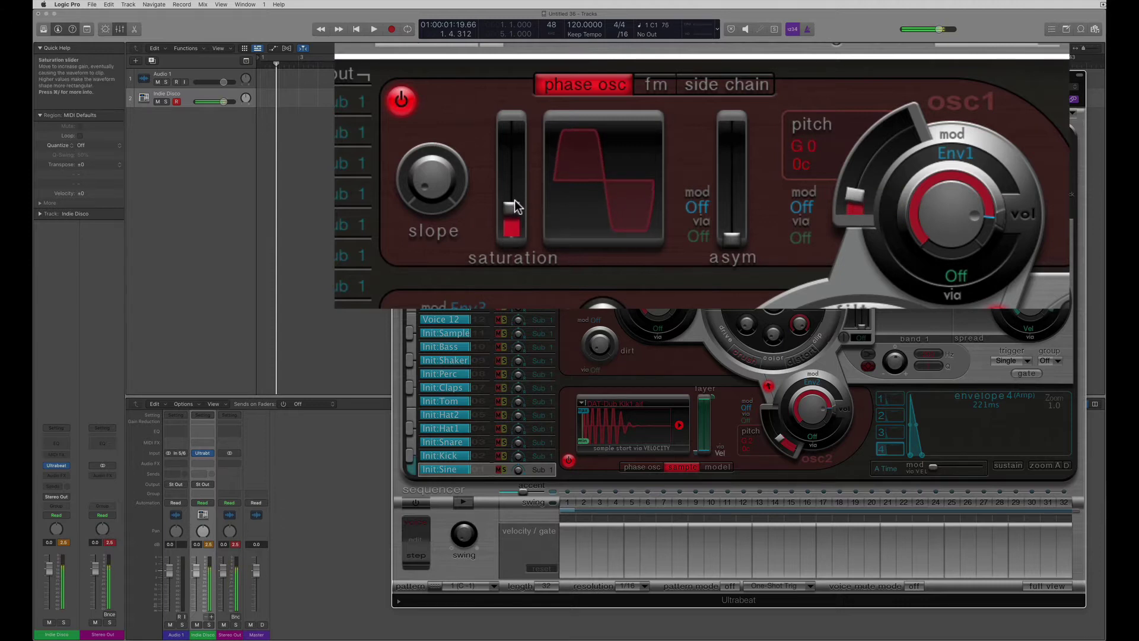
pyautogui.moveTo(855, 200); pyautogui.dragTo(852, 204)
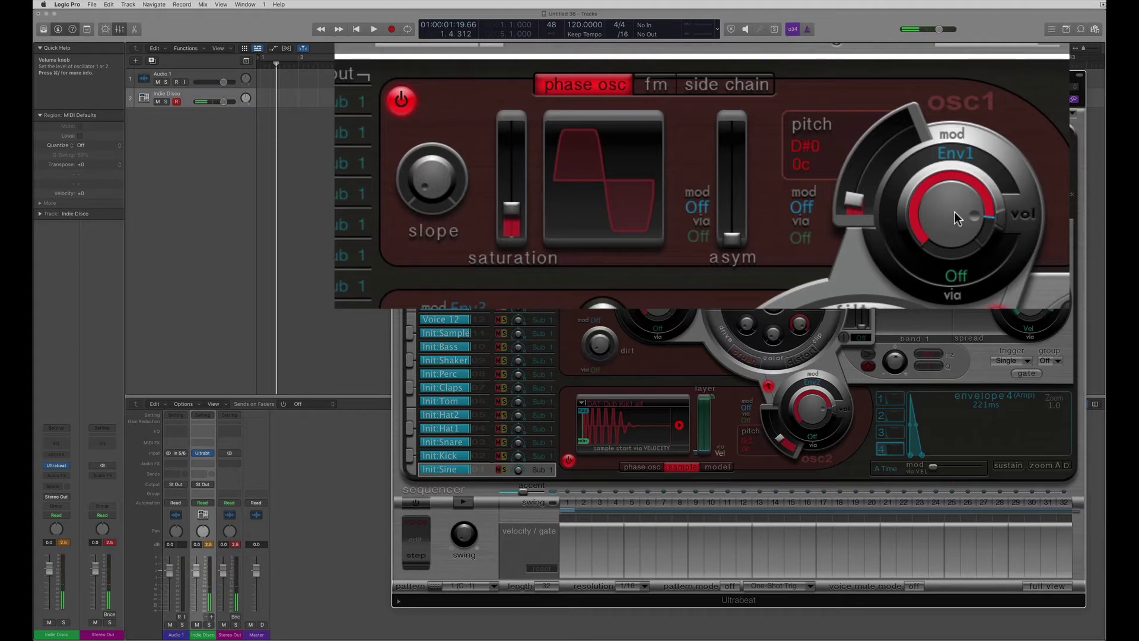
pyautogui.moveTo(955, 211); pyautogui.dragTo(962, 189)
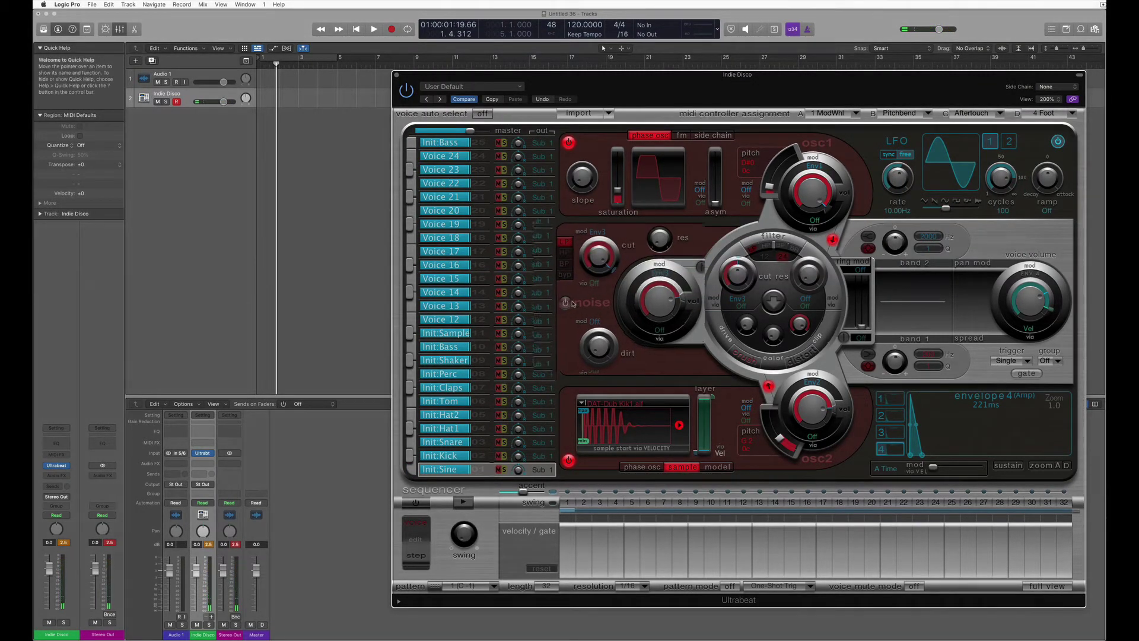
# - Turn on the noise generator and lower its volume and low-pass filter cutoff
pyautogui.click(568, 304)
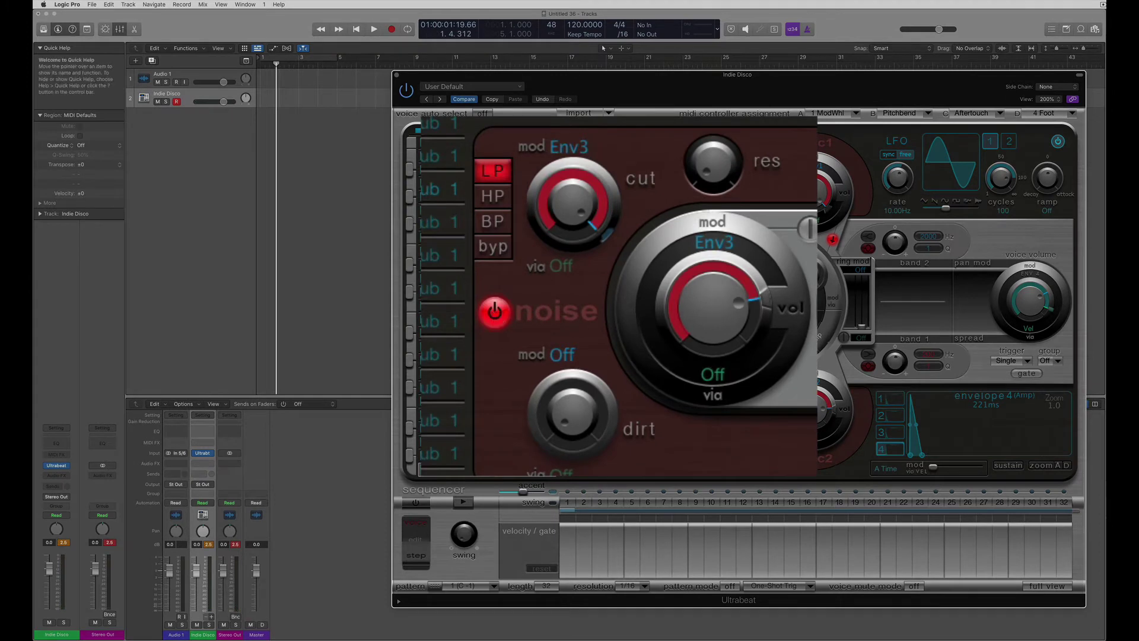
pyautogui.moveTo(717, 321)
pyautogui.mouseDown()
pyautogui.moveTo(716, 356)
pyautogui.moveTo(710, 331)
pyautogui.mouseUp()
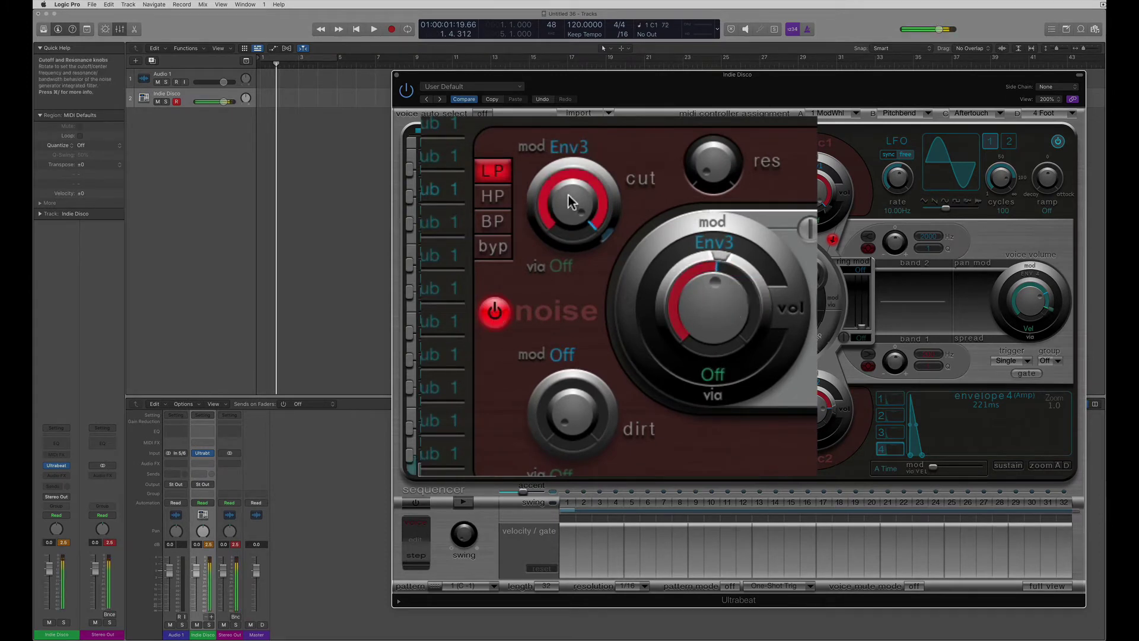
pyautogui.moveTo(568, 193); pyautogui.dragTo(572, 265)
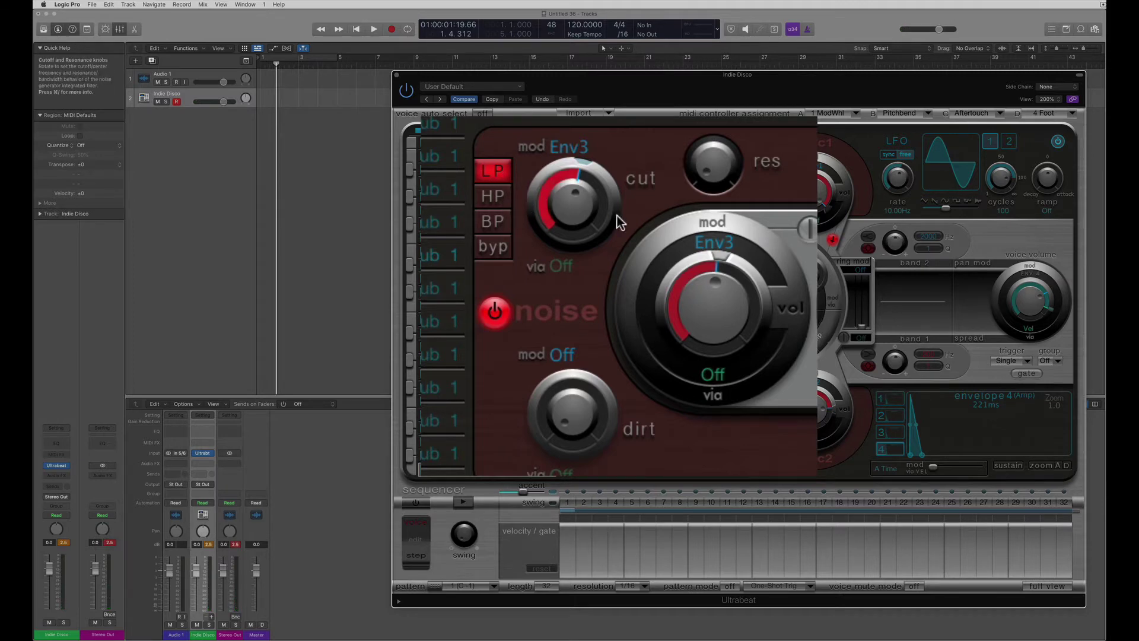
# - Raise the noise generator's filter resonance, and fine-tune its cutoff and volume
pyautogui.moveTo(577, 192); pyautogui.dragTo(567, 168)
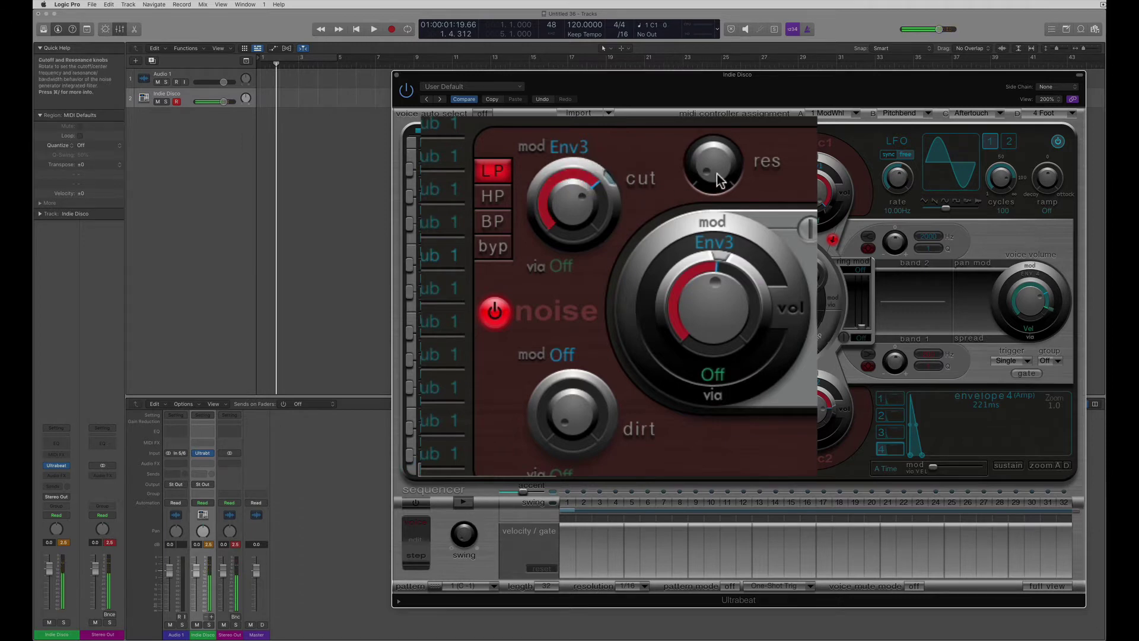
pyautogui.moveTo(716, 173); pyautogui.dragTo(717, 134)
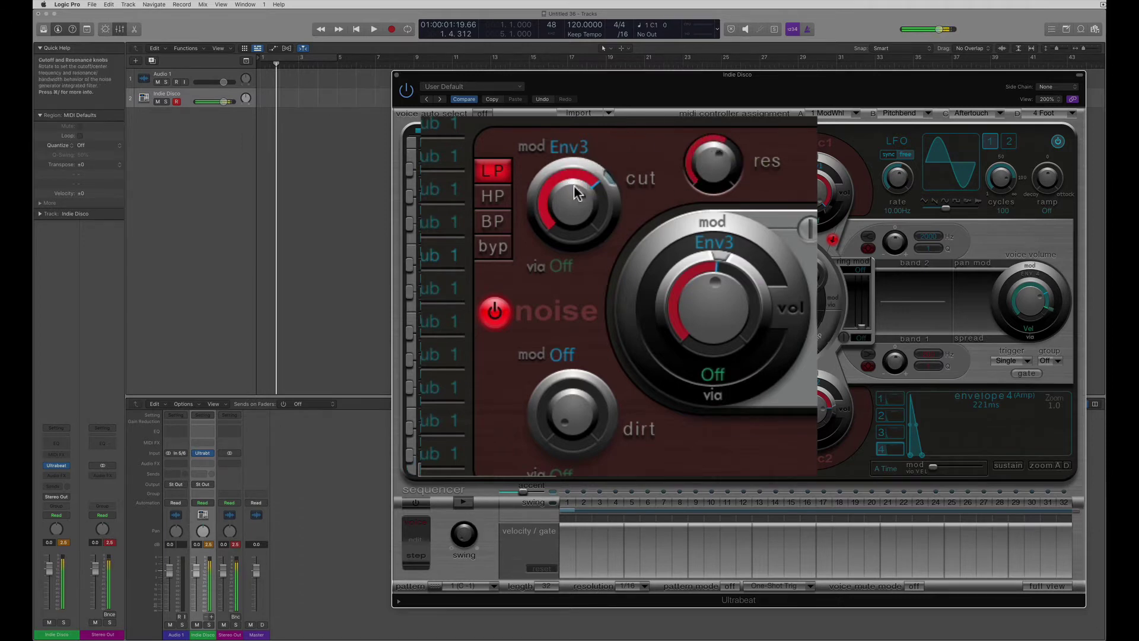
pyautogui.moveTo(574, 185)
pyautogui.mouseDown()
pyautogui.moveTo(575, 212)
pyautogui.moveTo(572, 199)
pyautogui.mouseUp()
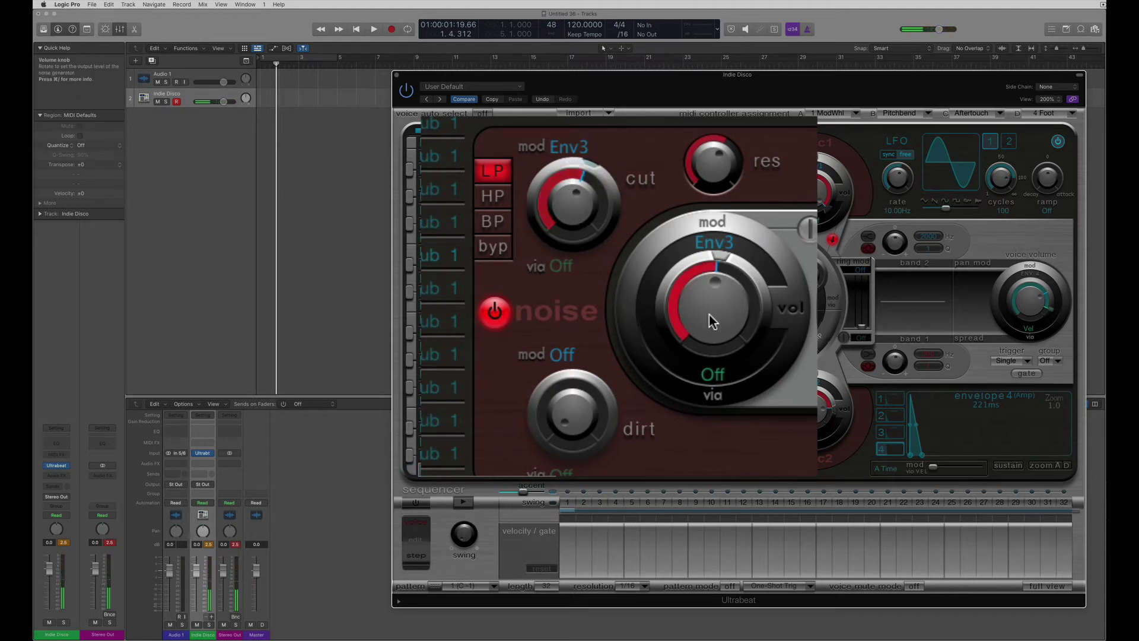
pyautogui.moveTo(714, 320)
pyautogui.mouseDown()
pyautogui.moveTo(705, 260)
pyautogui.moveTo(706, 305)
pyautogui.mouseUp()
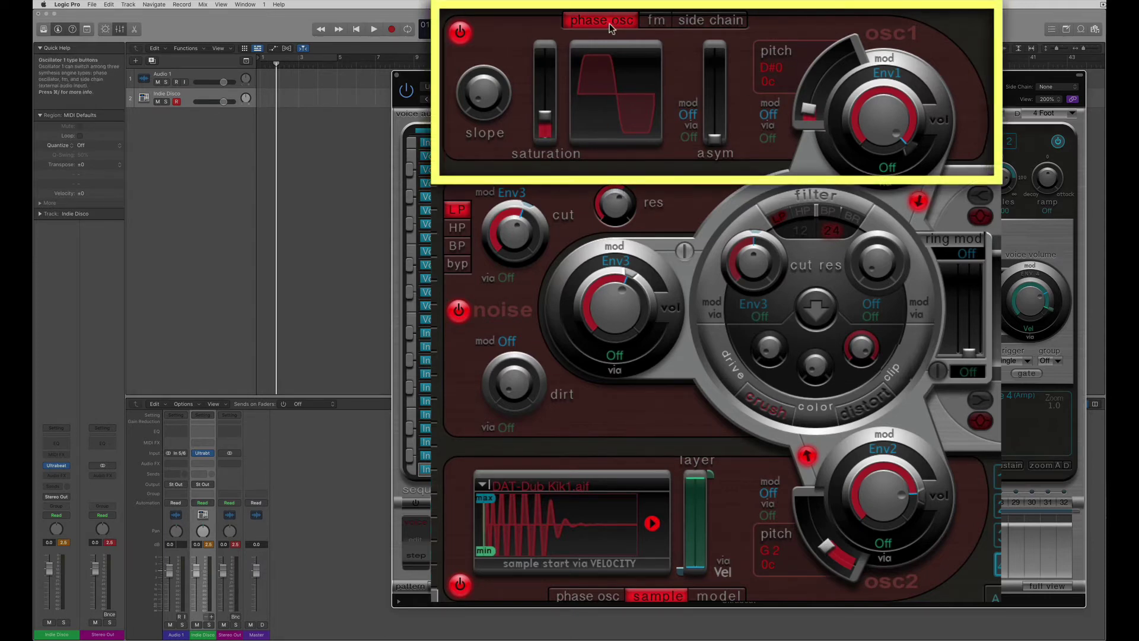
# - View oscillator 1's fm and side chain types, and return it to phase osc
pyautogui.click(656, 21)
pyautogui.click(694, 23)
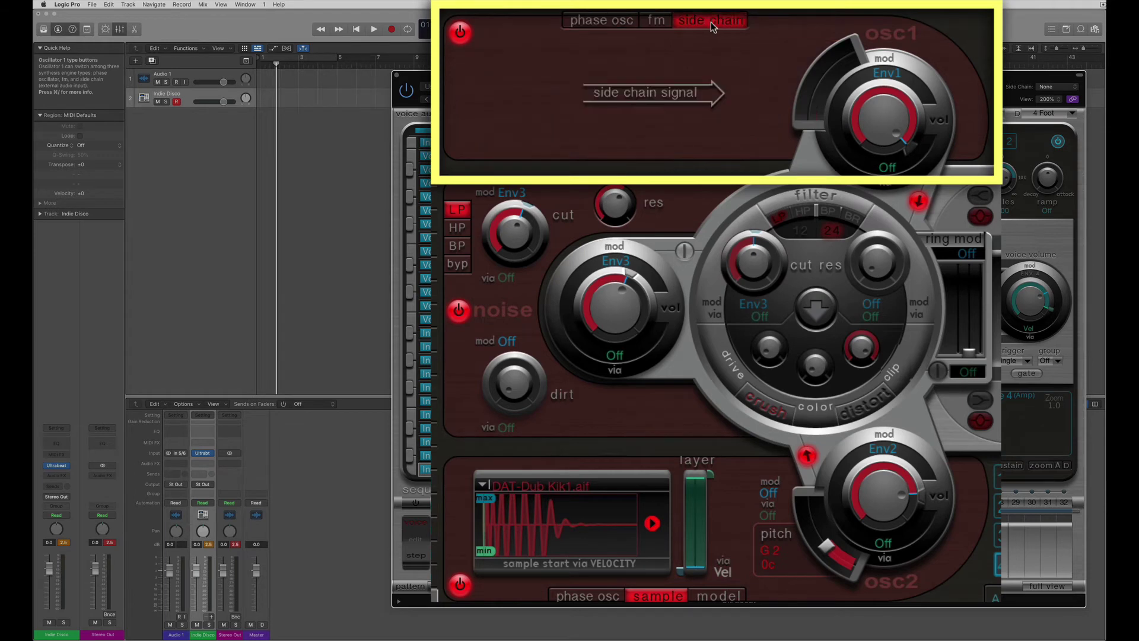
pyautogui.click(592, 20)
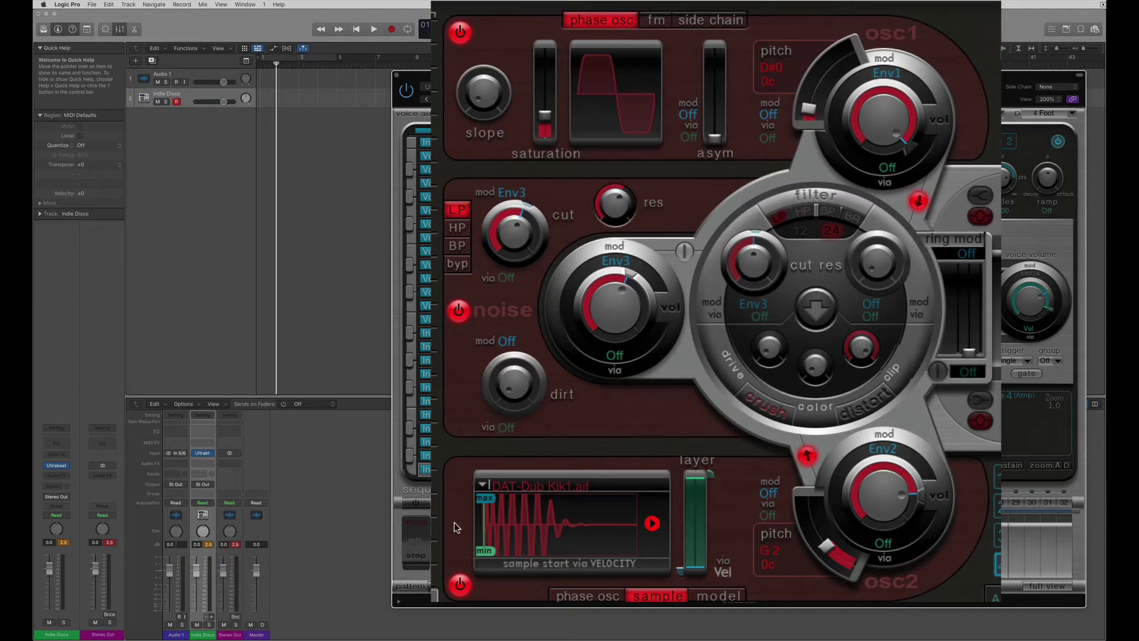
# - View oscillator 2's phase osc, sample and model types, and return it to sample
pyautogui.click(603, 596)
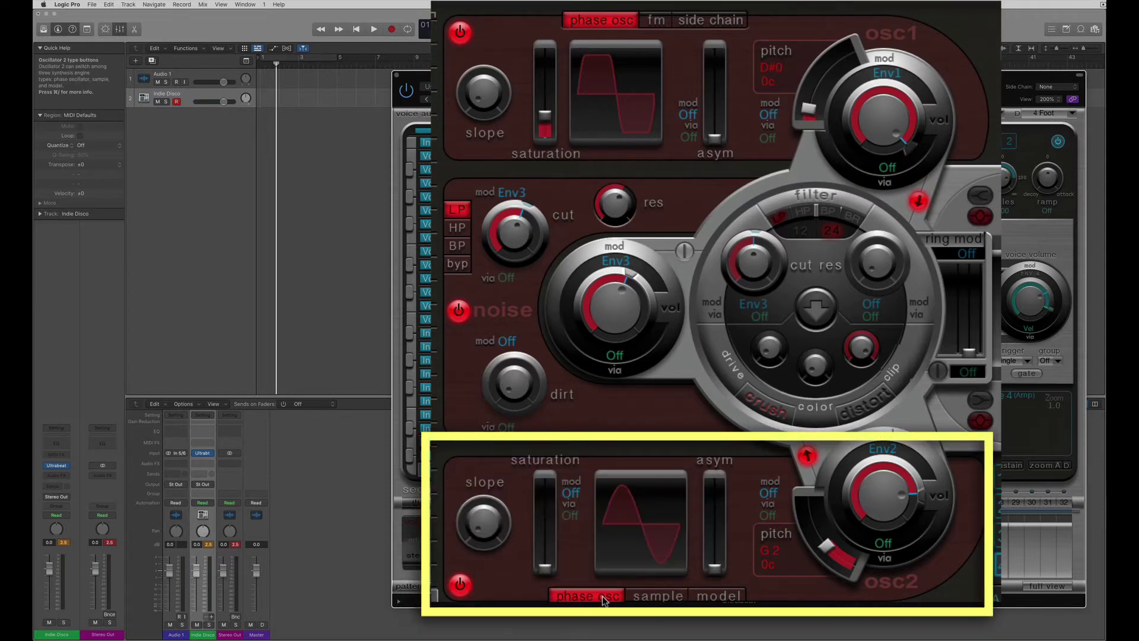
pyautogui.click(657, 598)
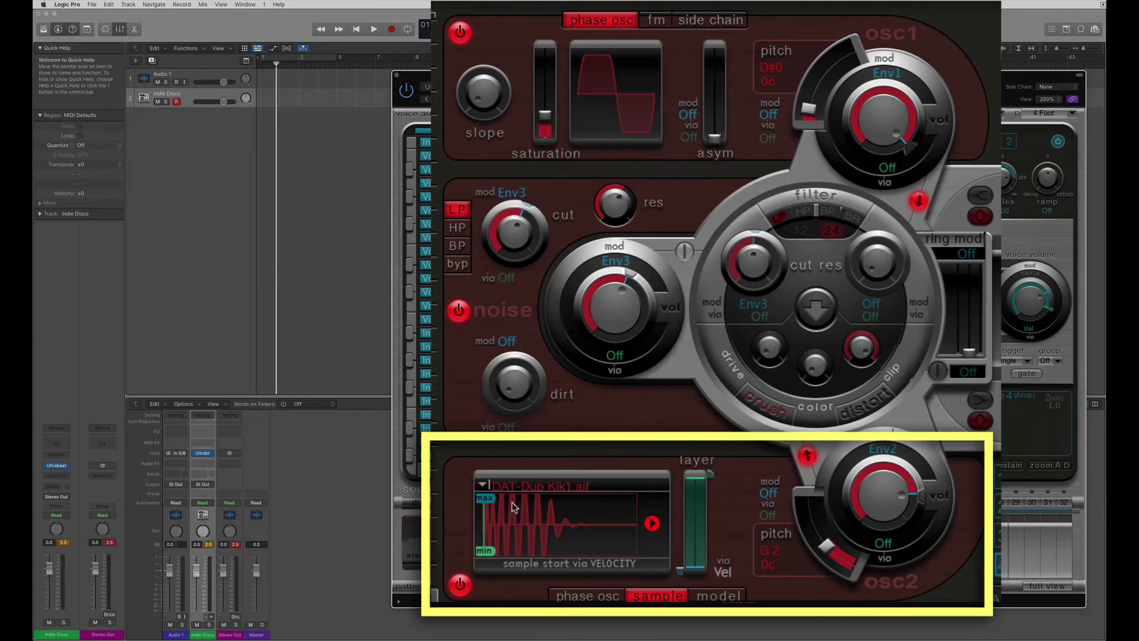
pyautogui.click(716, 597)
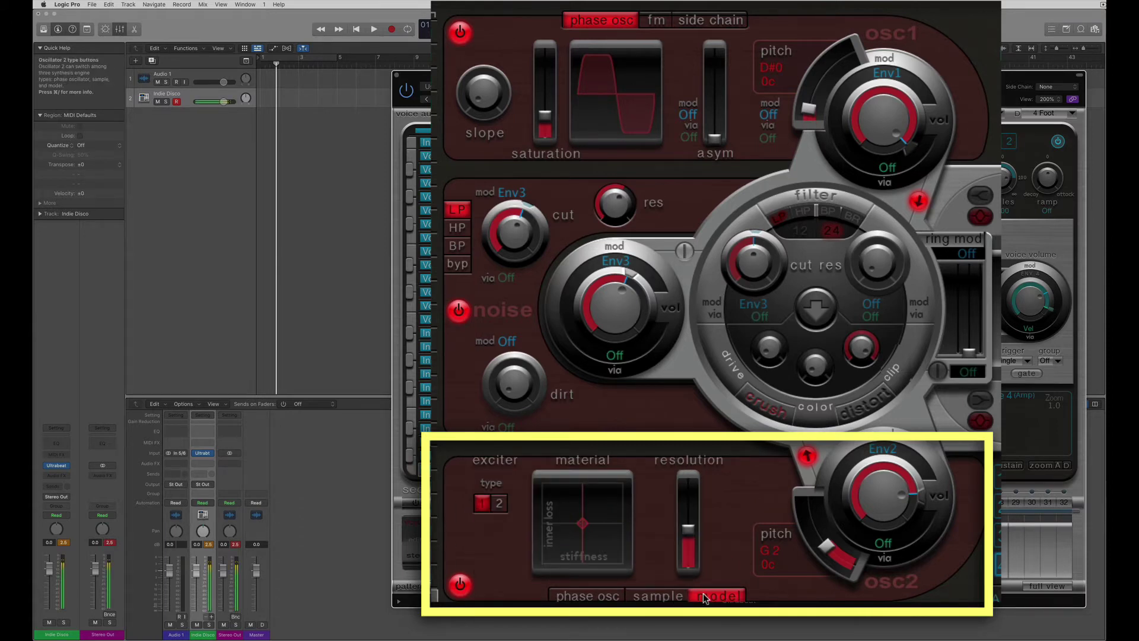
pyautogui.click(660, 598)
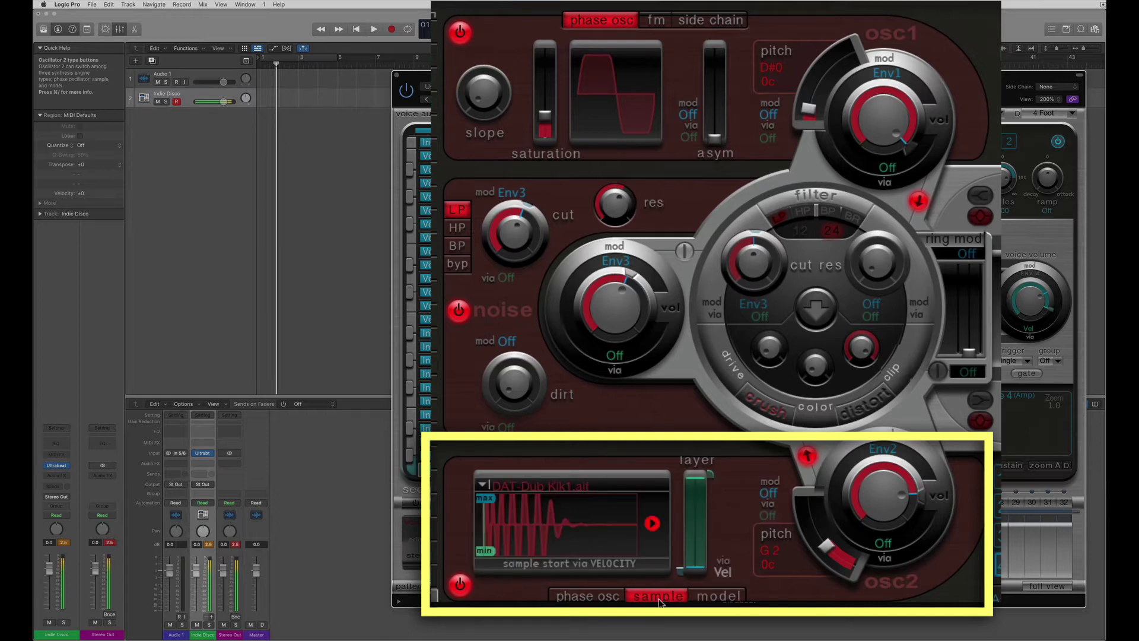
pyautogui.moveTo(858, 502); pyautogui.dragTo(859, 488)
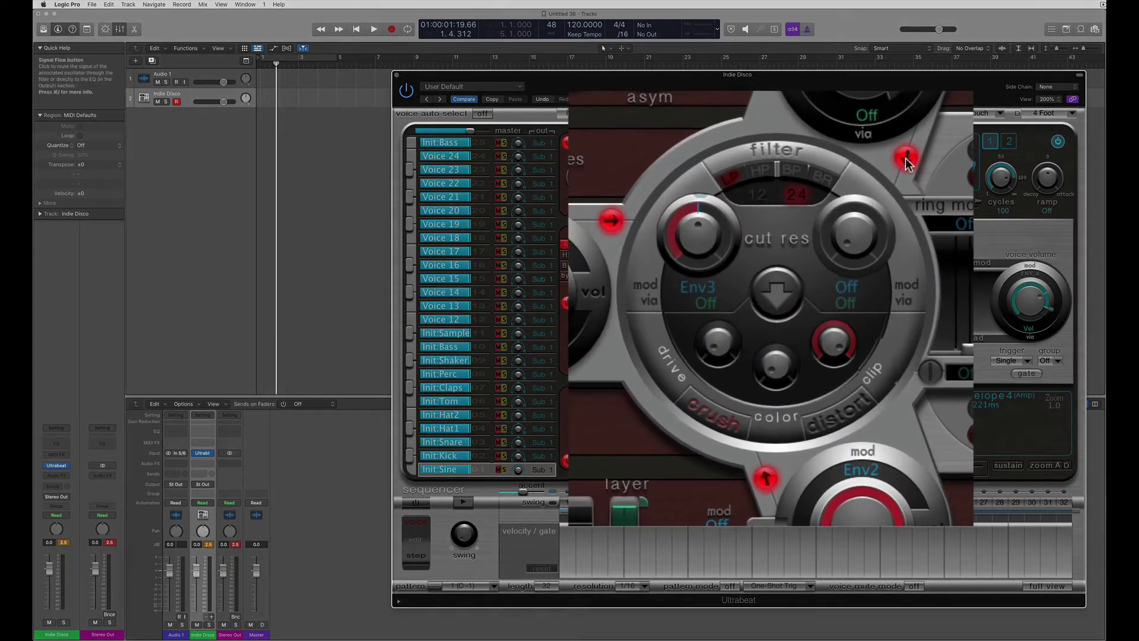
# - Route oscillator 1 and the noise generator past the filter, send only oscillator 2 through it, and turn on the filter
pyautogui.click(906, 159)
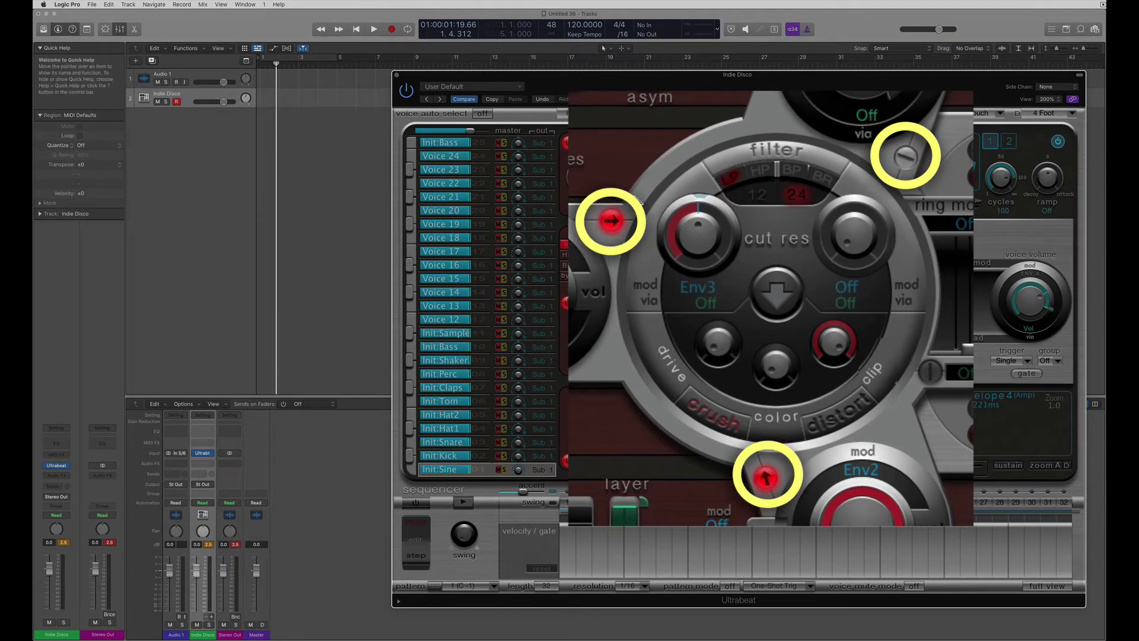
pyautogui.click(612, 220)
pyautogui.click(766, 477)
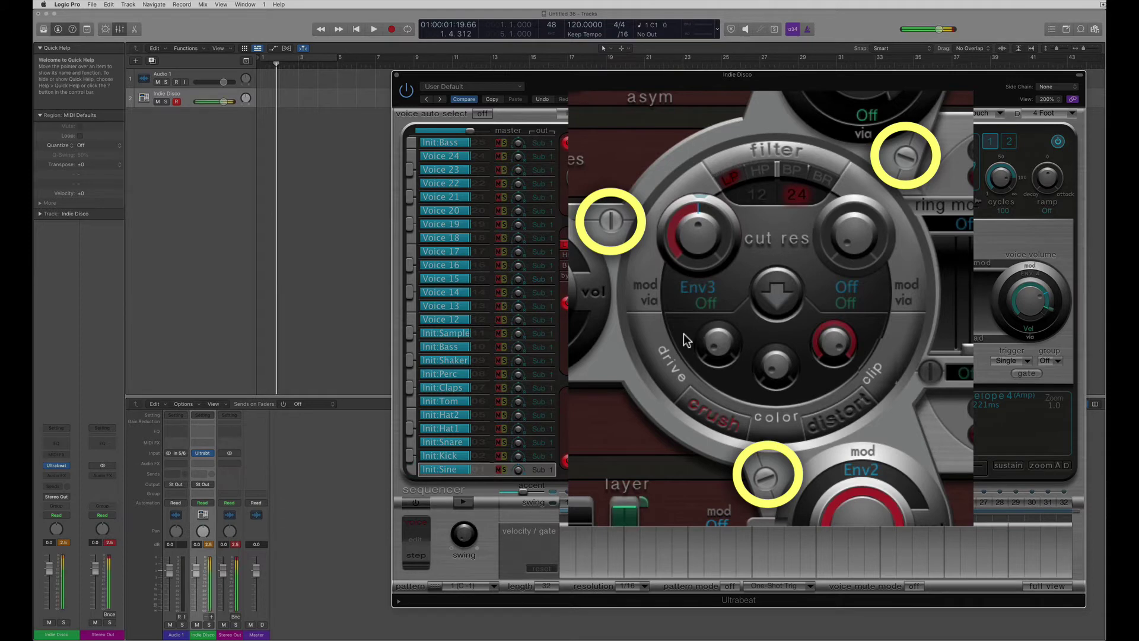
pyautogui.click(765, 479)
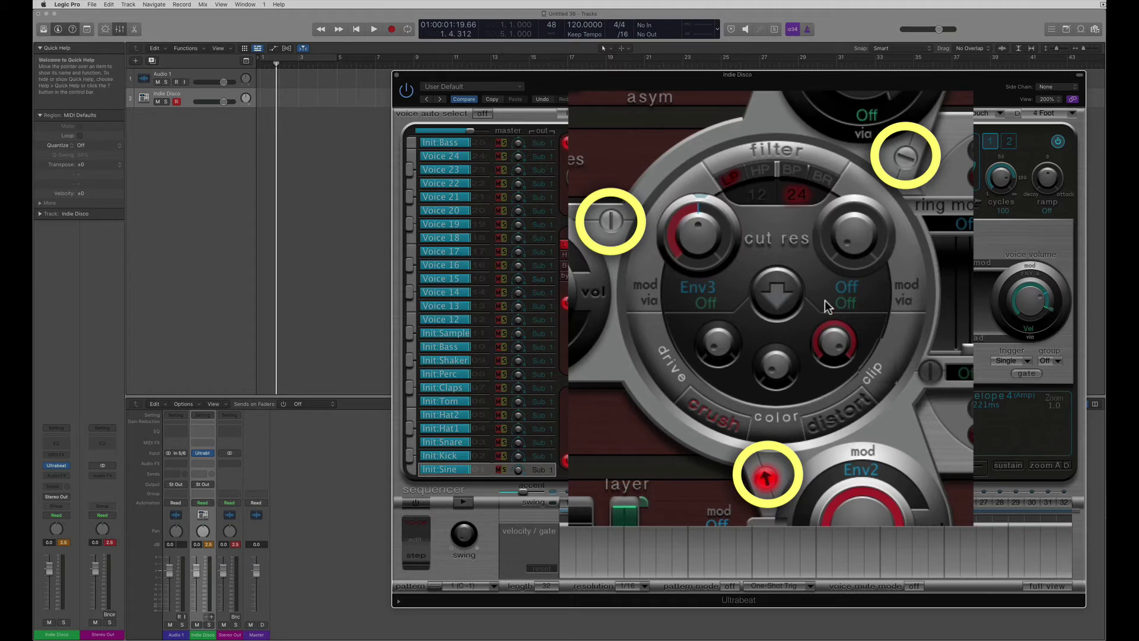
pyautogui.click(786, 154)
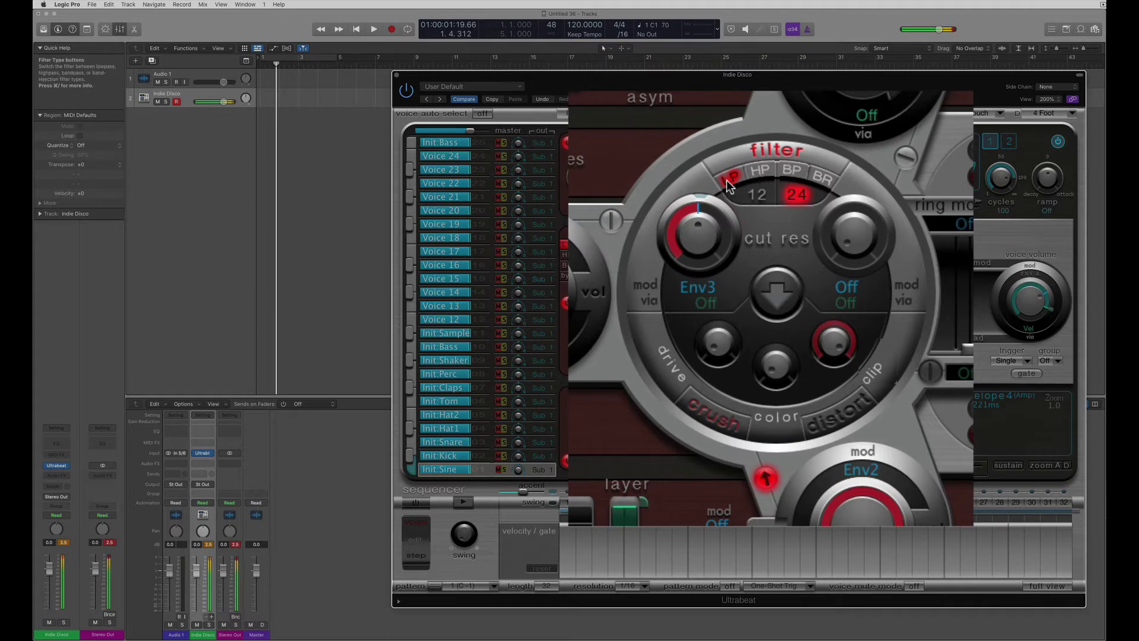
# - Raise the cutoff and resonance of the LP 24 filter, and fine-tune both
pyautogui.moveTo(698, 234); pyautogui.dragTo(695, 204)
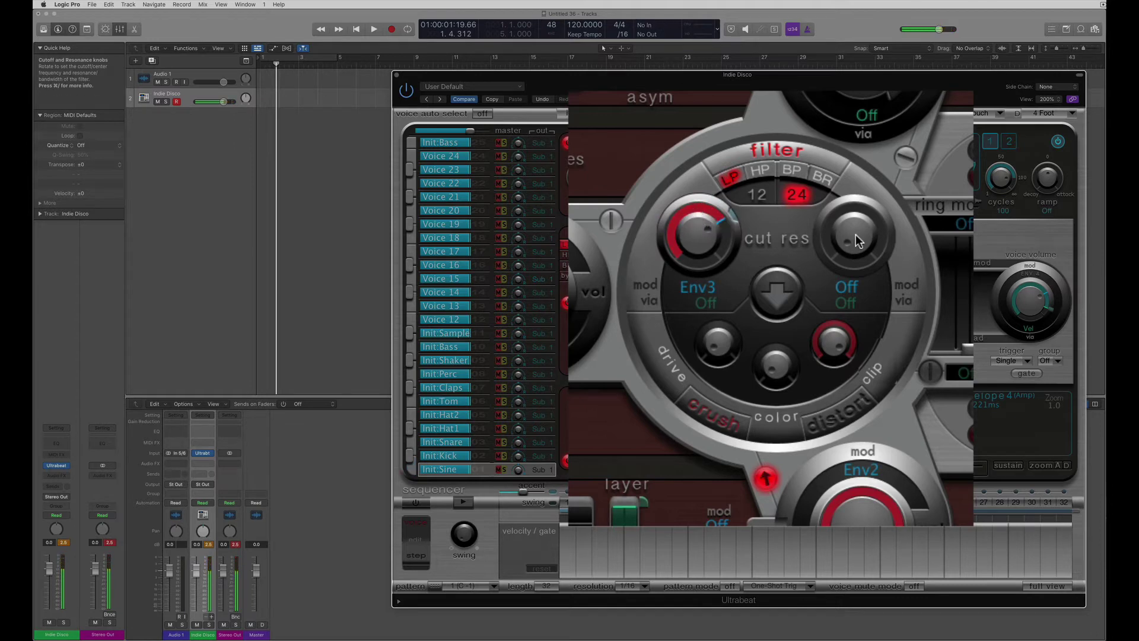
pyautogui.moveTo(856, 234); pyautogui.dragTo(863, 162)
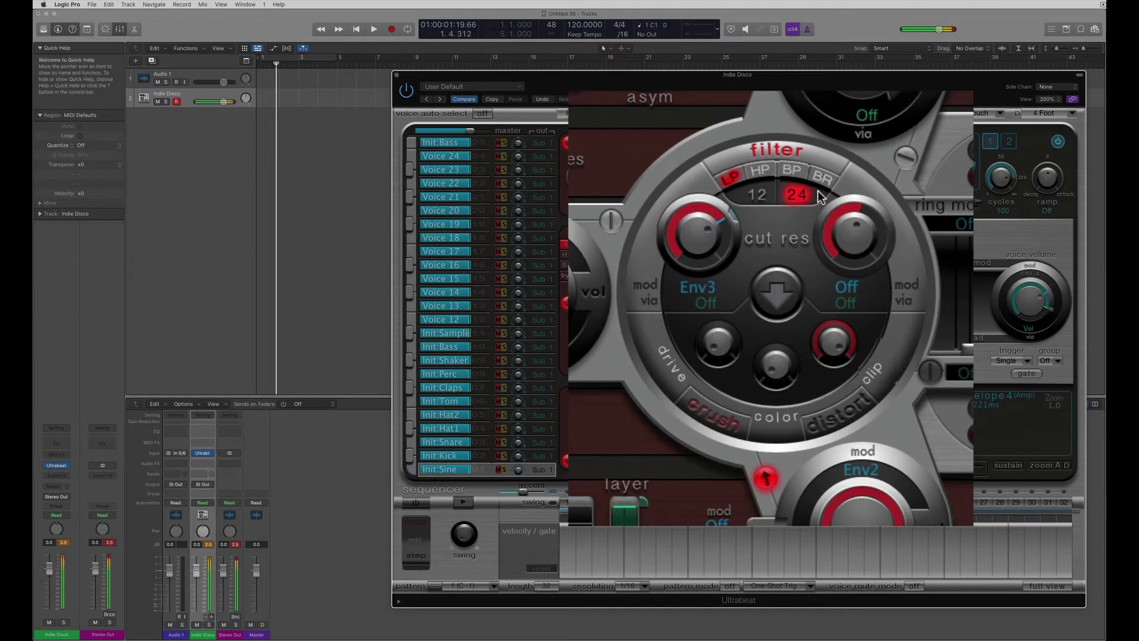
pyautogui.moveTo(702, 227)
pyautogui.mouseDown()
pyautogui.moveTo(703, 206)
pyautogui.moveTo(705, 223)
pyautogui.mouseUp()
pyautogui.moveTo(848, 233); pyautogui.dragTo(848, 226)
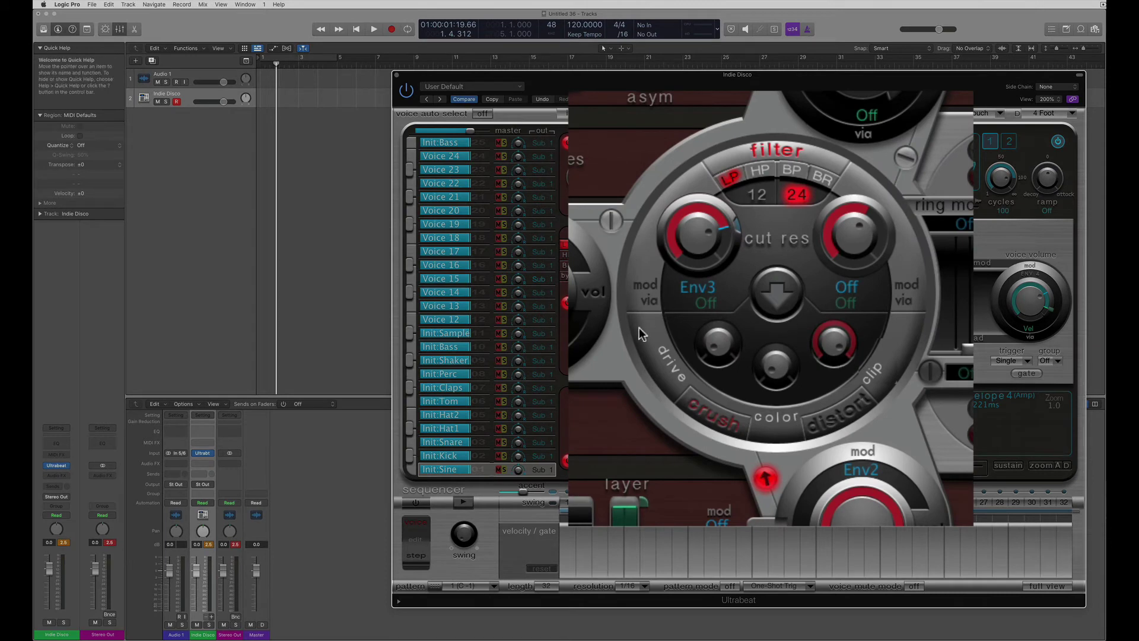
# - Compare the crush and distort effects, adjust the drive in each, and return to crush
pyautogui.click(726, 429)
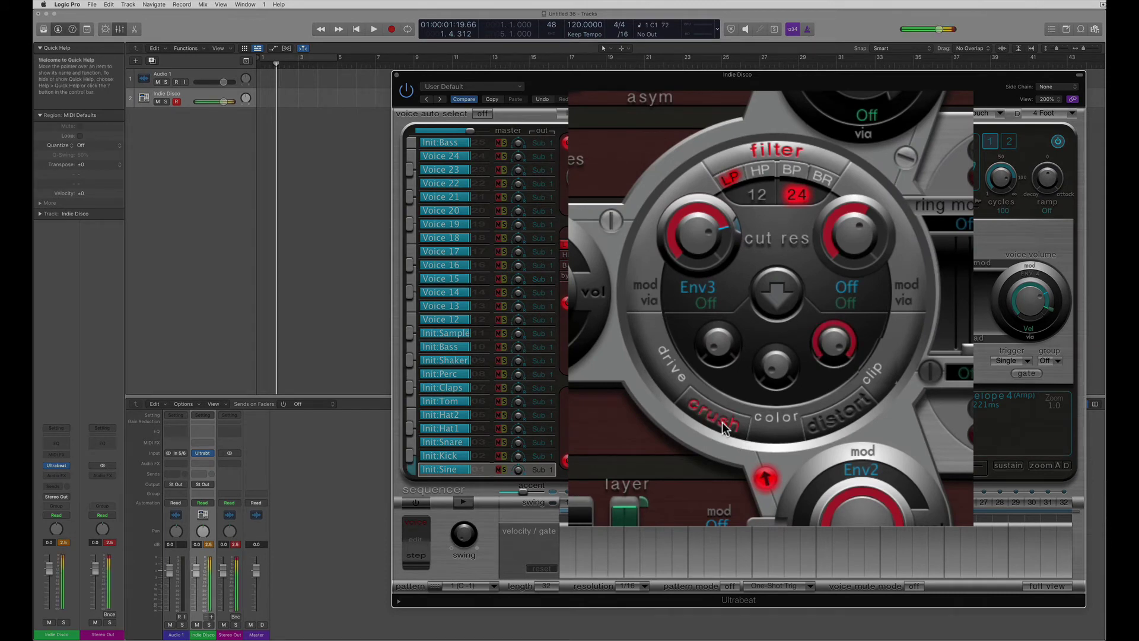
pyautogui.click(831, 422)
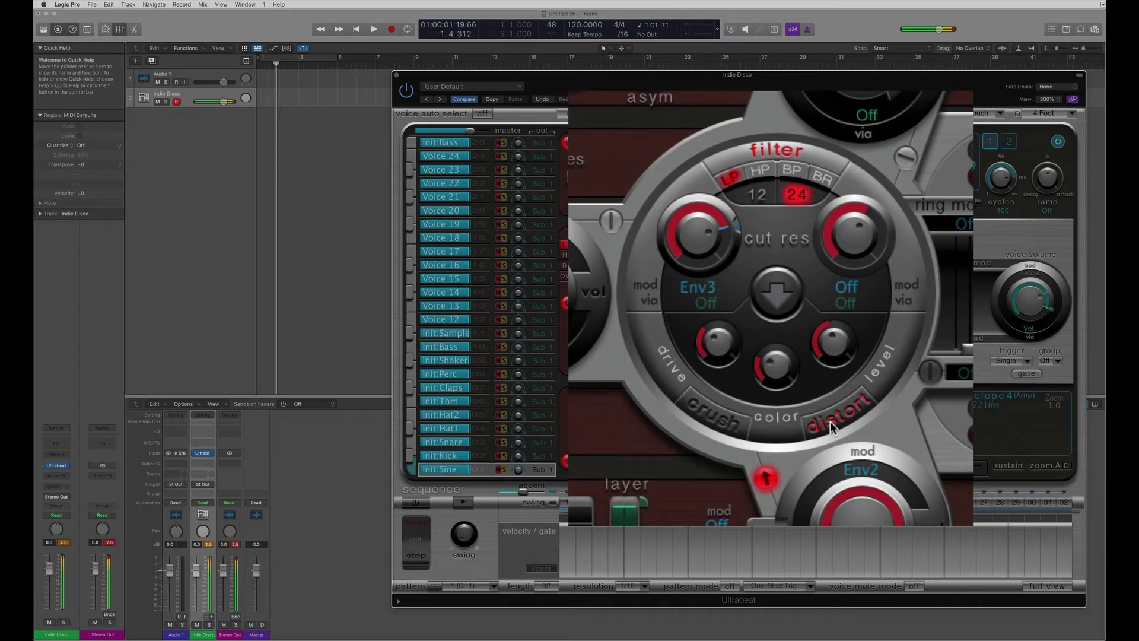
pyautogui.click(724, 421)
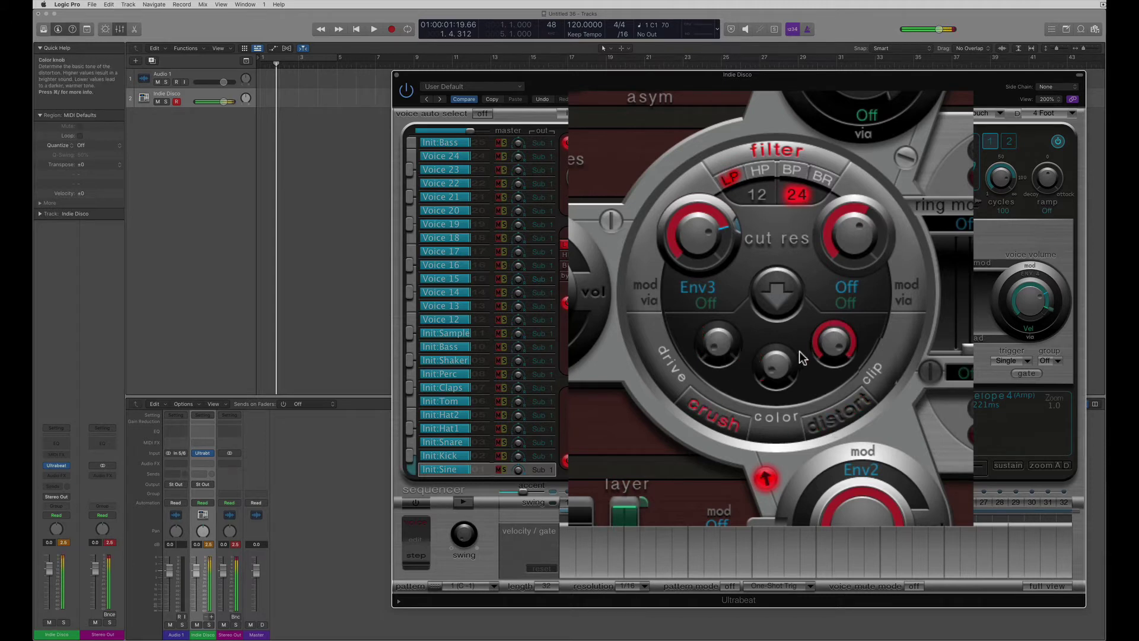
pyautogui.moveTo(718, 347)
pyautogui.mouseDown()
pyautogui.moveTo(719, 320)
pyautogui.moveTo(718, 339)
pyautogui.mouseUp()
pyautogui.click(843, 404)
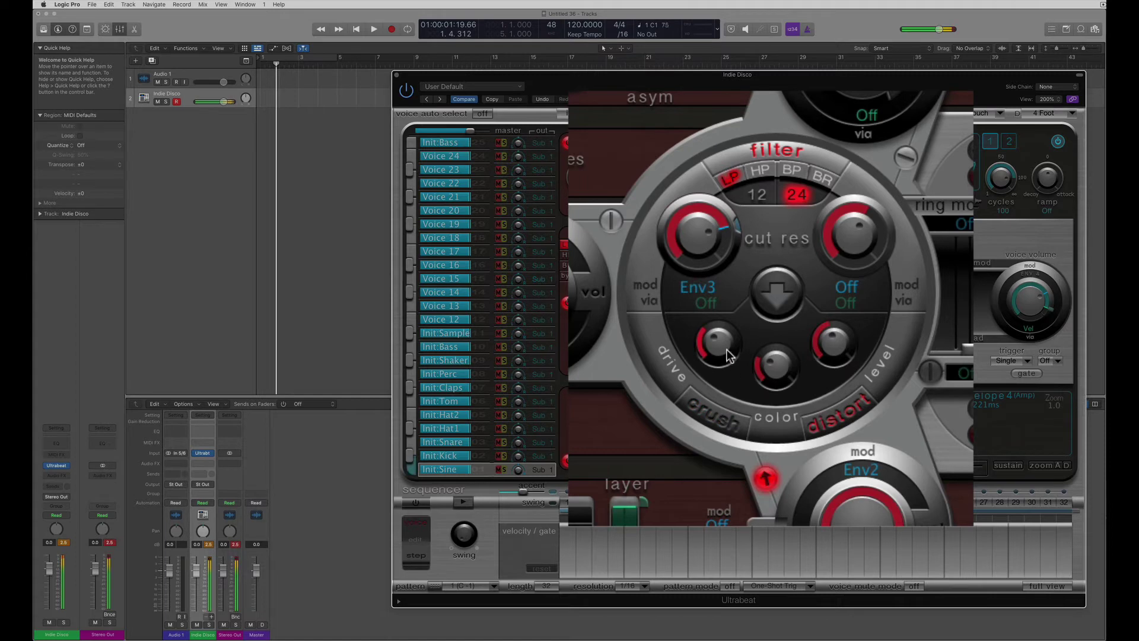
pyautogui.moveTo(728, 346); pyautogui.dragTo(733, 337)
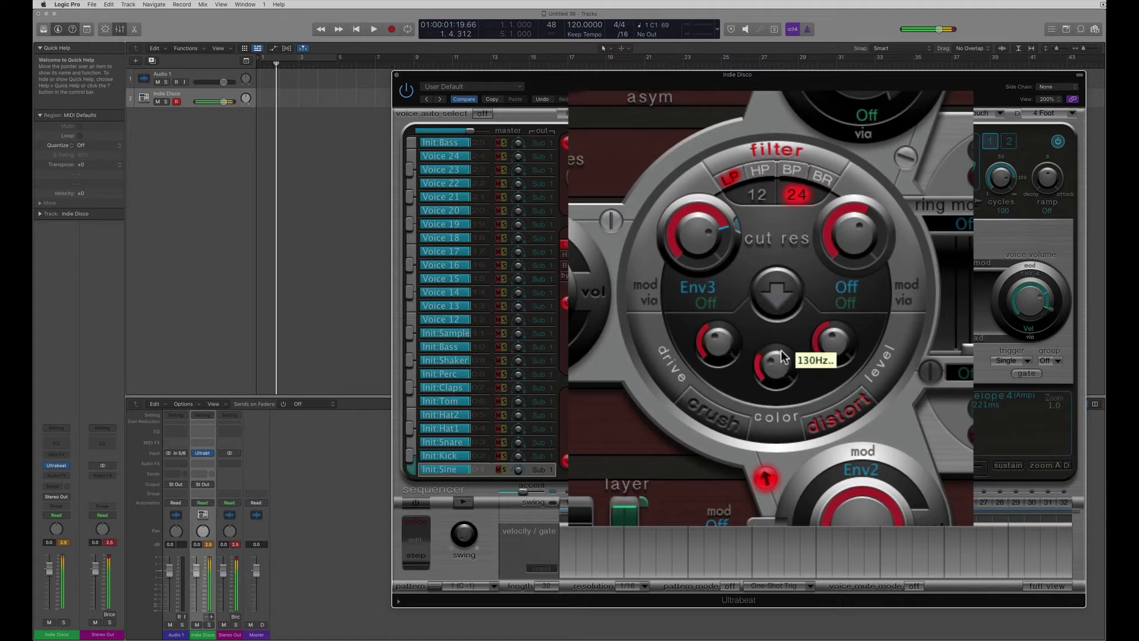
pyautogui.click(724, 415)
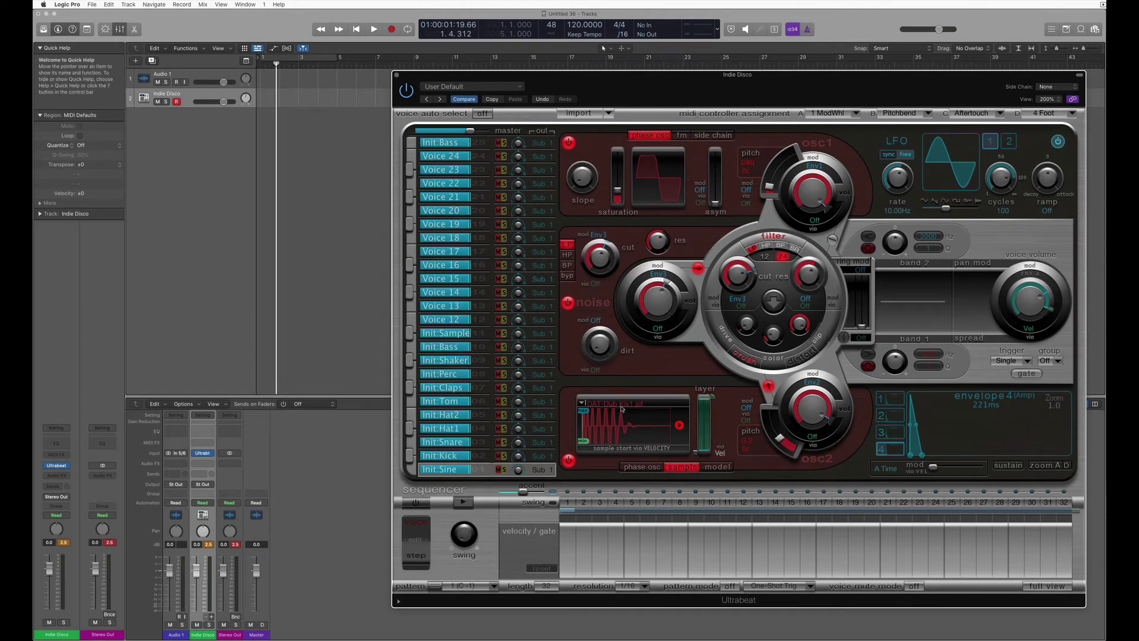
# - Audition samples in the Electro House Kit folder and load TMD EH TUNK.aif into oscillator 2
pyautogui.click(620, 405)
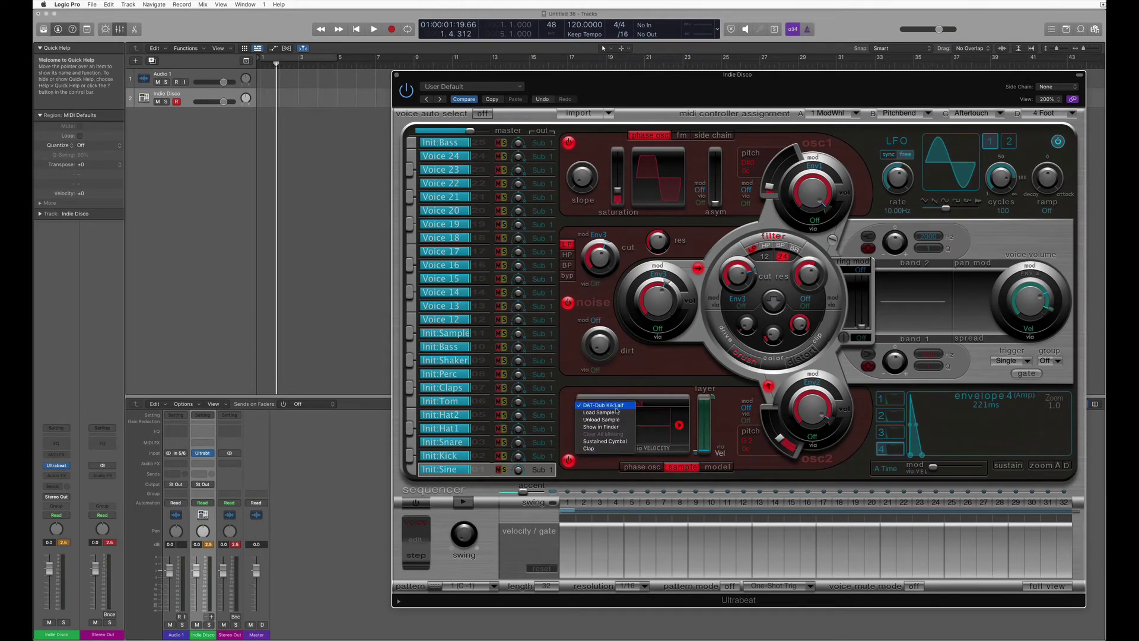
pyautogui.click(617, 412)
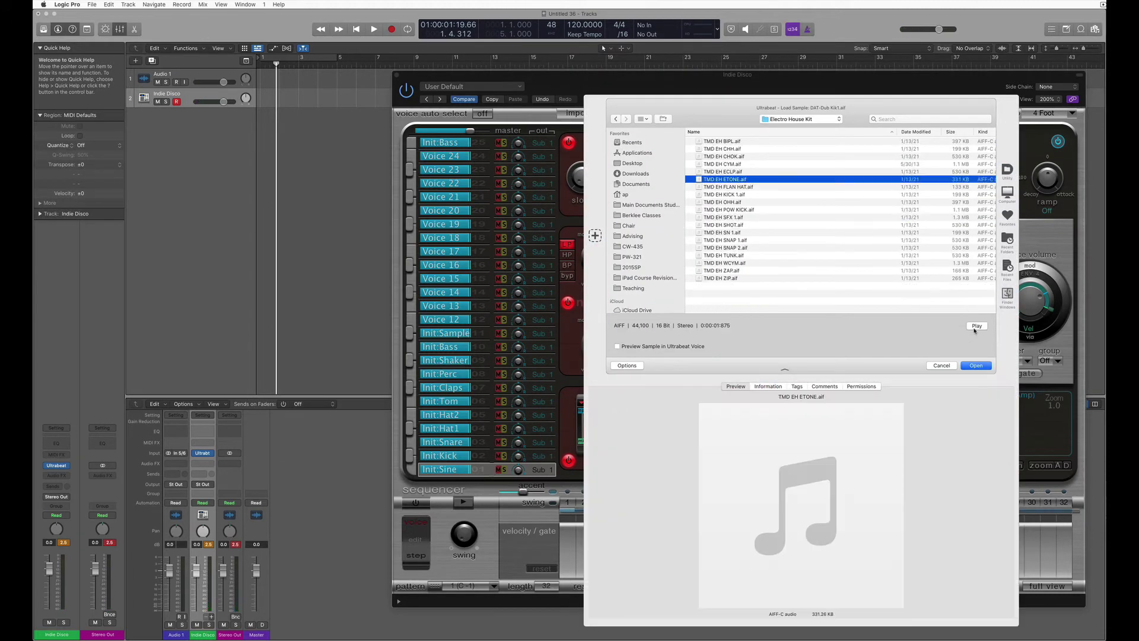
pyautogui.click(976, 326)
pyautogui.click(744, 241)
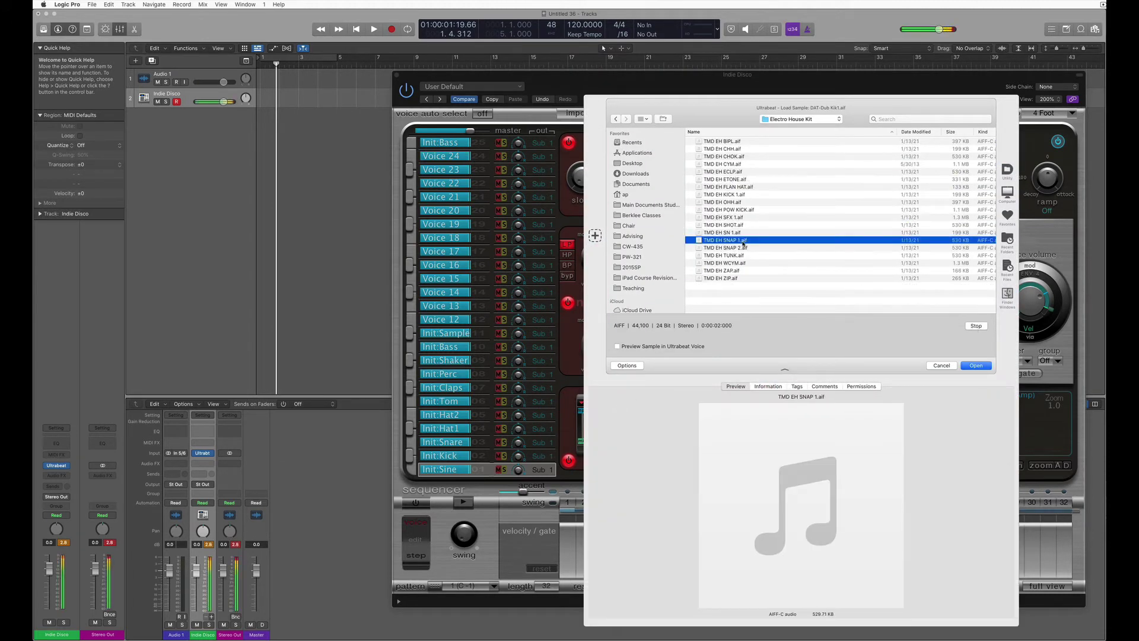
pyautogui.click(740, 248)
pyautogui.click(736, 256)
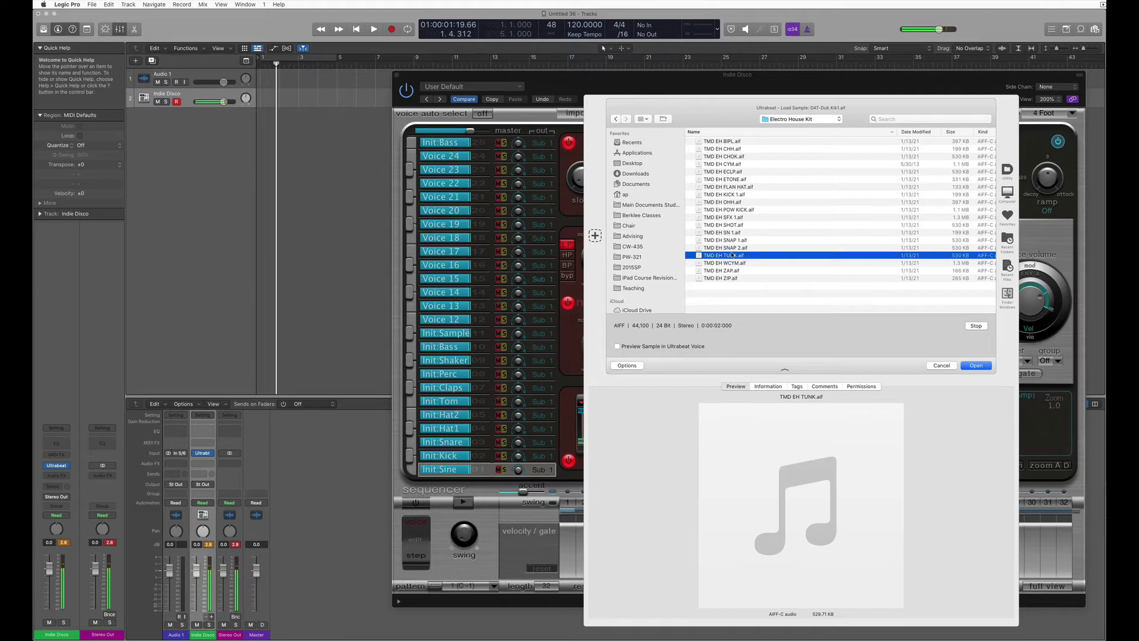
pyautogui.click(976, 365)
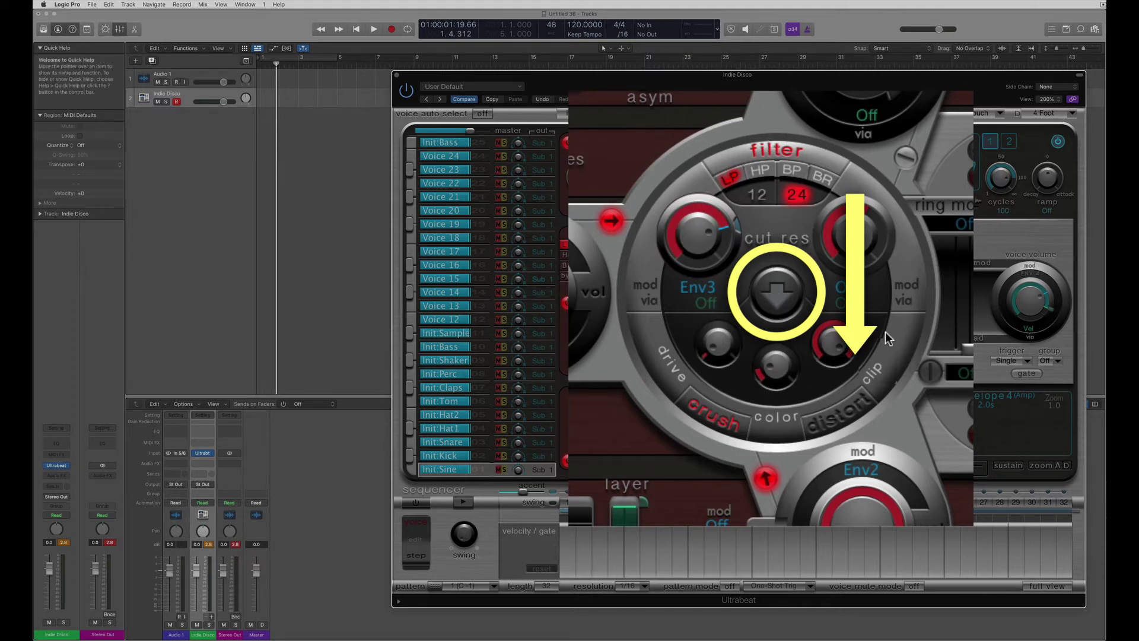
# - Try both signal flow directions between the filter and the crush effect
pyautogui.click(781, 287)
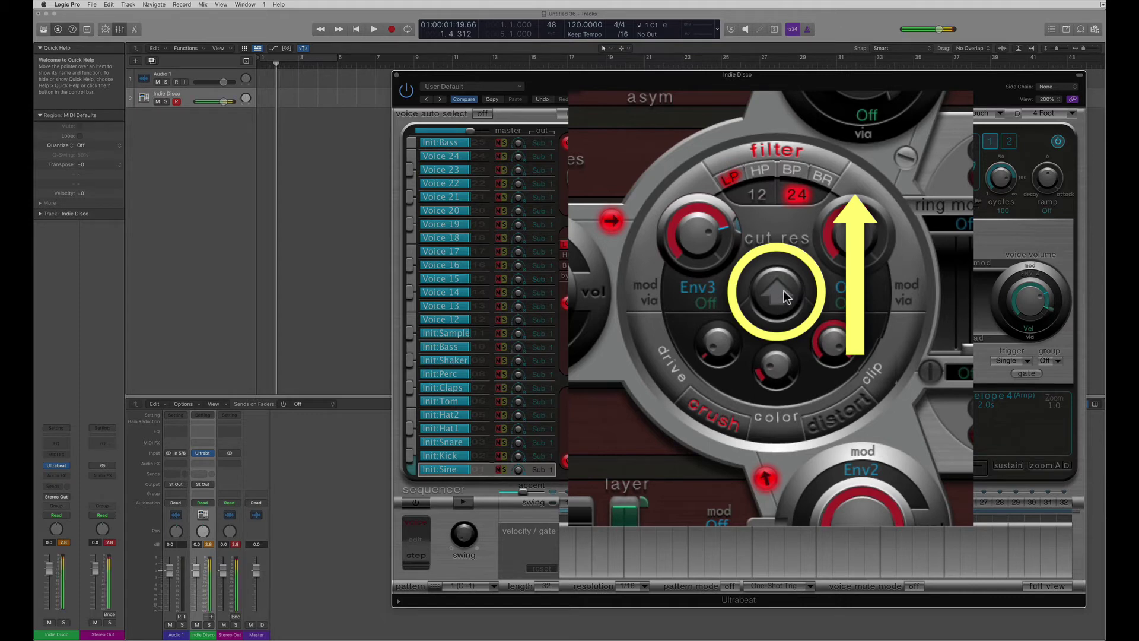
pyautogui.click(785, 291)
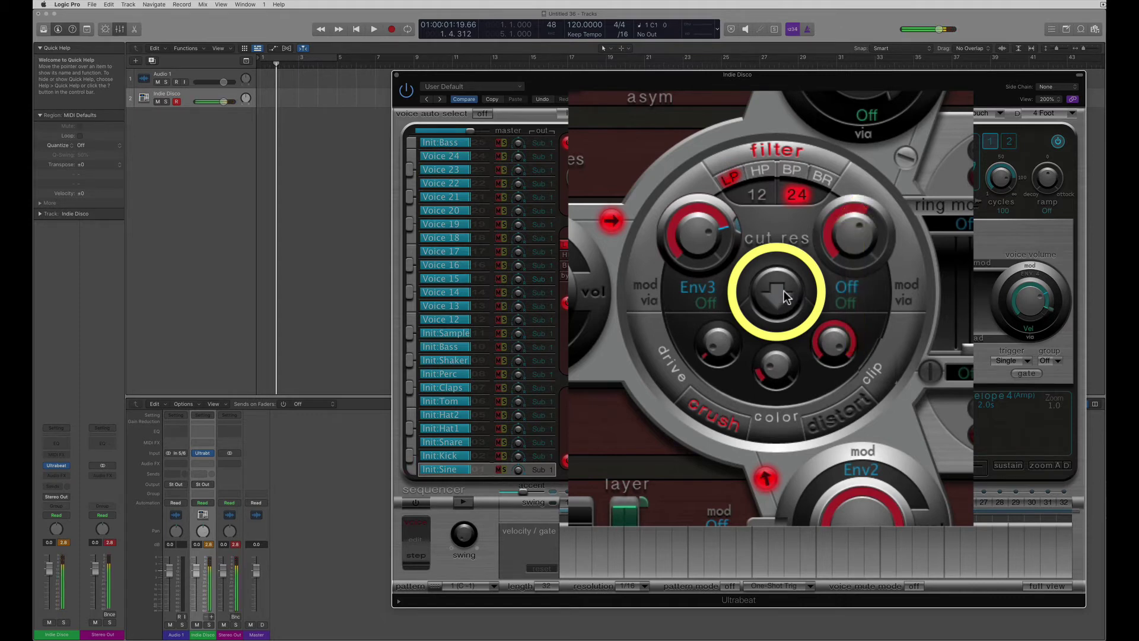
pyautogui.click(785, 290)
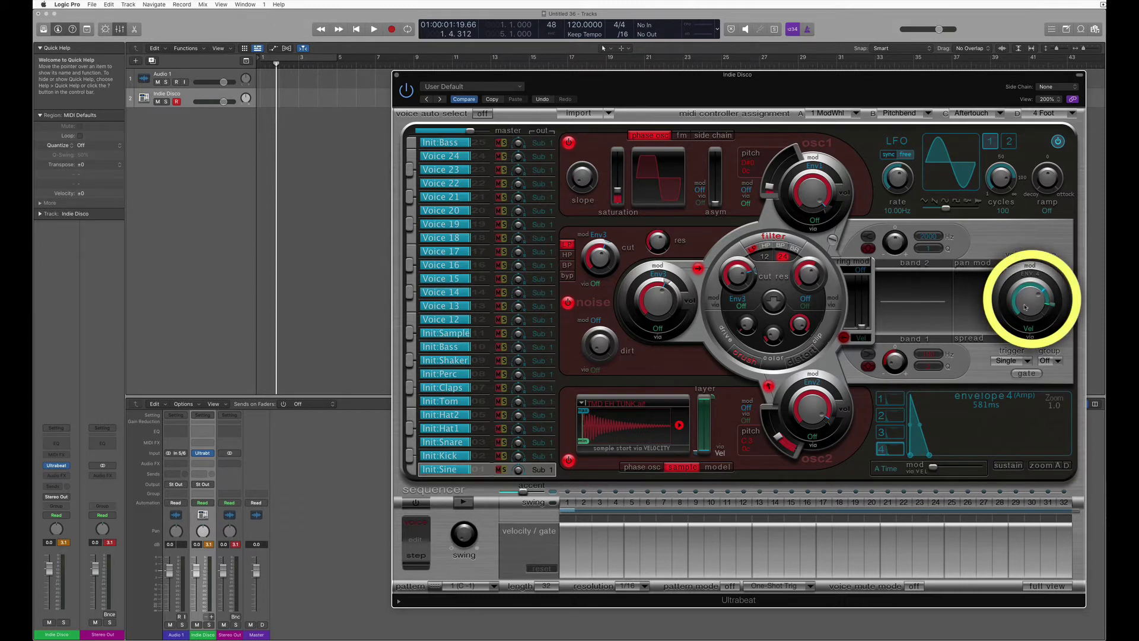
# - Fine-tune the voice volume, and set envelope 4 to minimum attack and a decay of about 810 ms
pyautogui.moveTo(1031, 299)
pyautogui.mouseDown()
pyautogui.moveTo(1031, 323)
pyautogui.moveTo(1029, 299)
pyautogui.mouseUp()
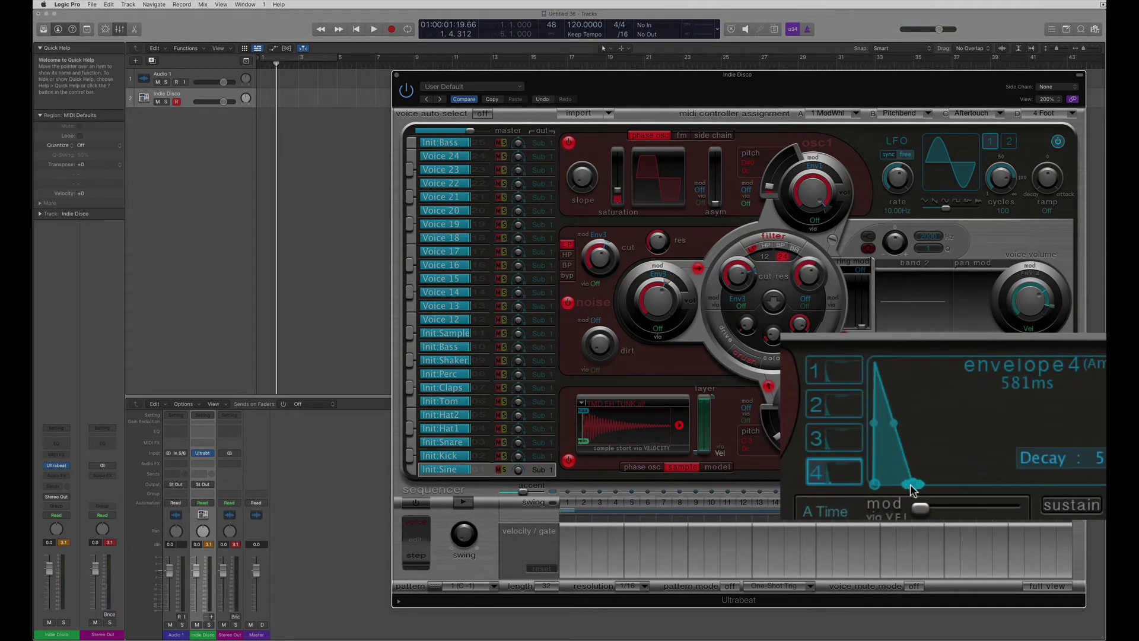
pyautogui.moveTo(910, 484); pyautogui.dragTo(936, 491)
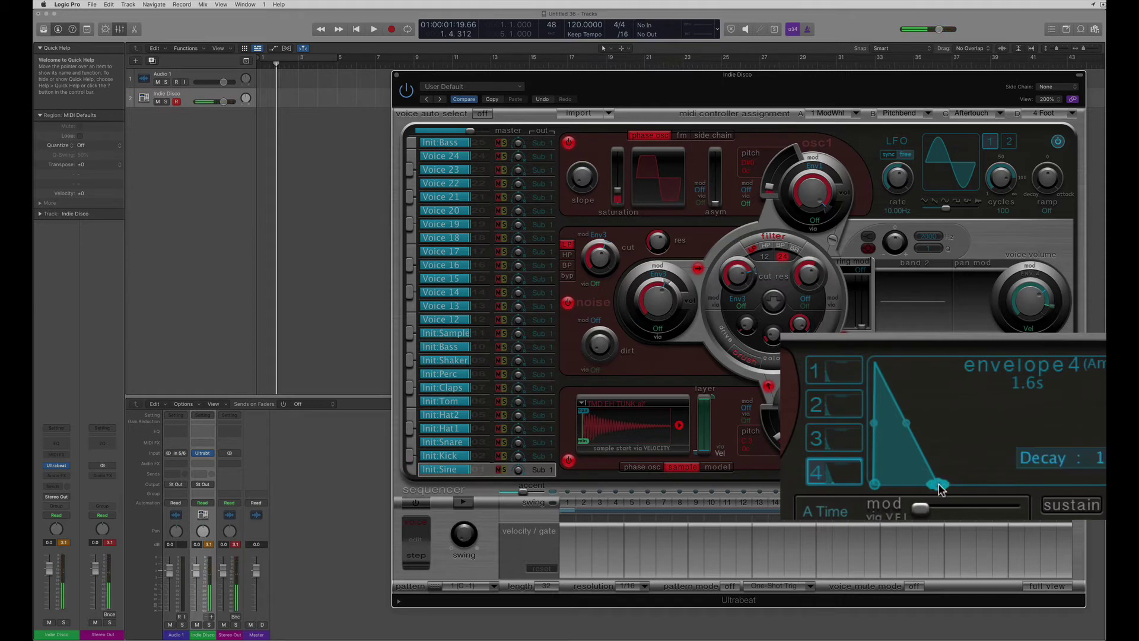
pyautogui.moveTo(938, 485); pyautogui.dragTo(922, 486)
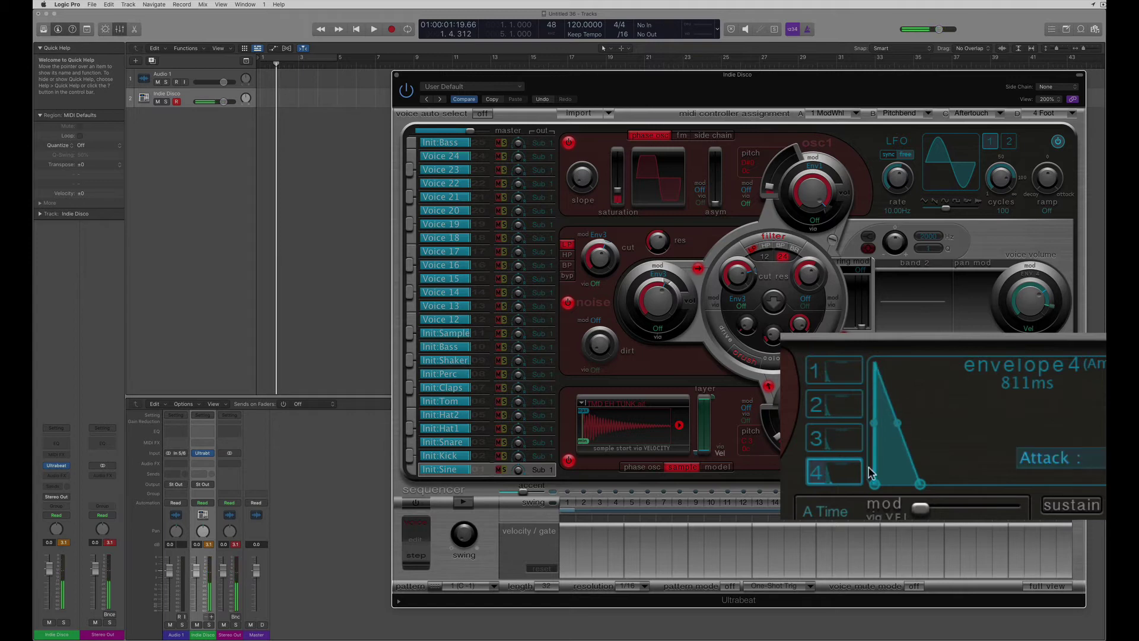
pyautogui.moveTo(875, 484)
pyautogui.mouseDown()
pyautogui.moveTo(923, 498)
pyautogui.moveTo(923, 484)
pyautogui.moveTo(856, 485)
pyautogui.mouseUp()
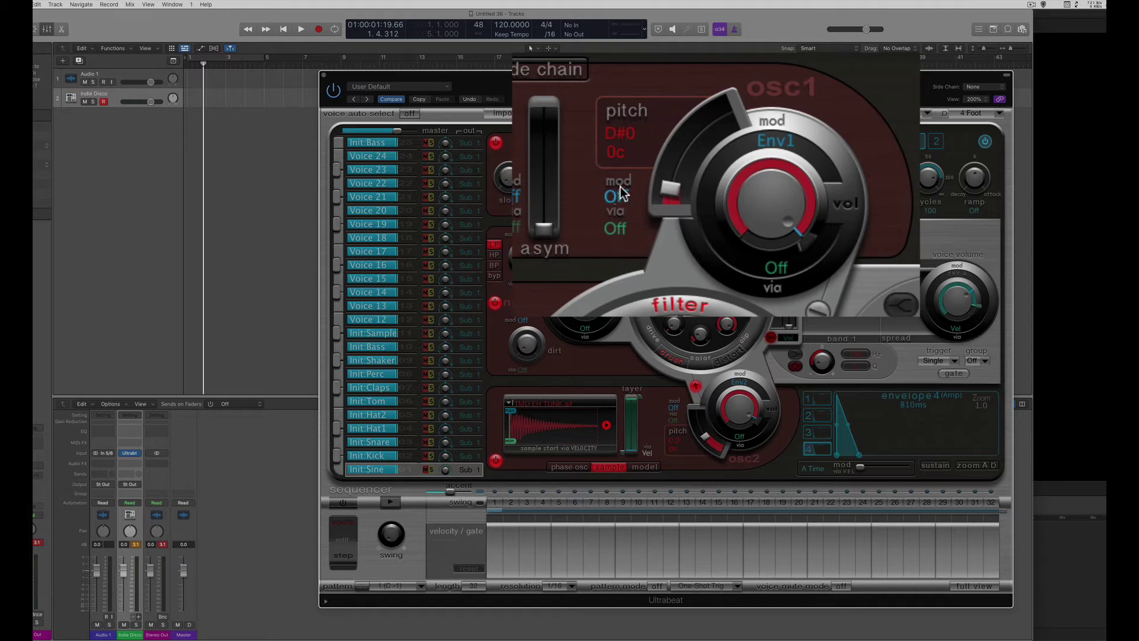
# - Try modulating oscillator 1's pitch with Lfo1, raising and lowering the modulation depth
pyautogui.click(619, 199)
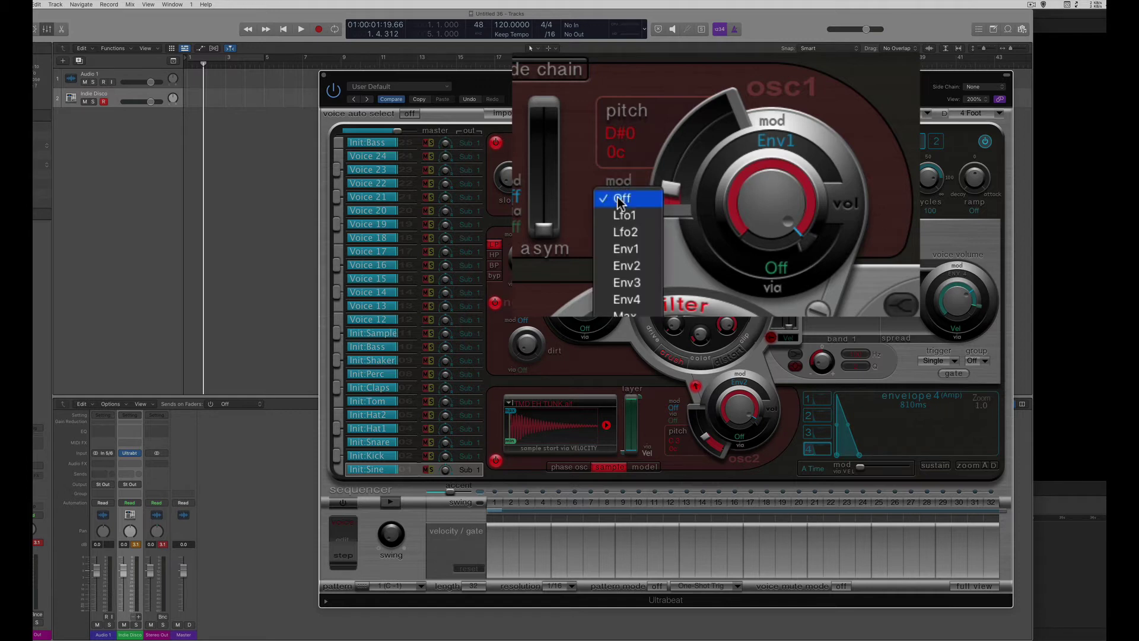
pyautogui.click(642, 218)
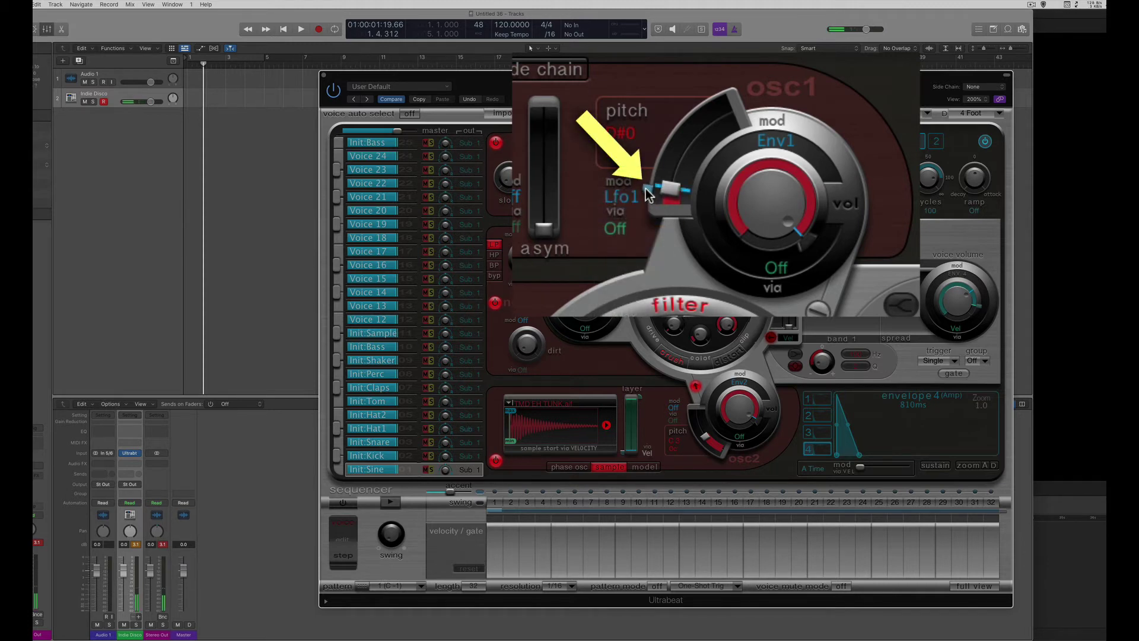
pyautogui.moveTo(646, 188); pyautogui.dragTo(654, 171)
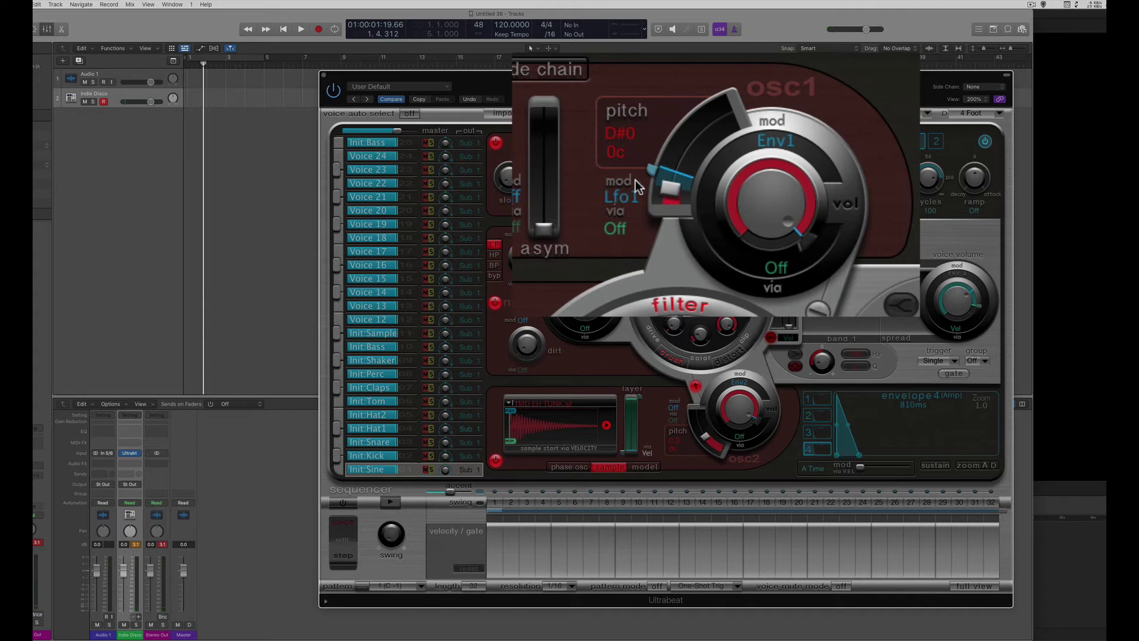
pyautogui.moveTo(651, 170); pyautogui.dragTo(656, 197)
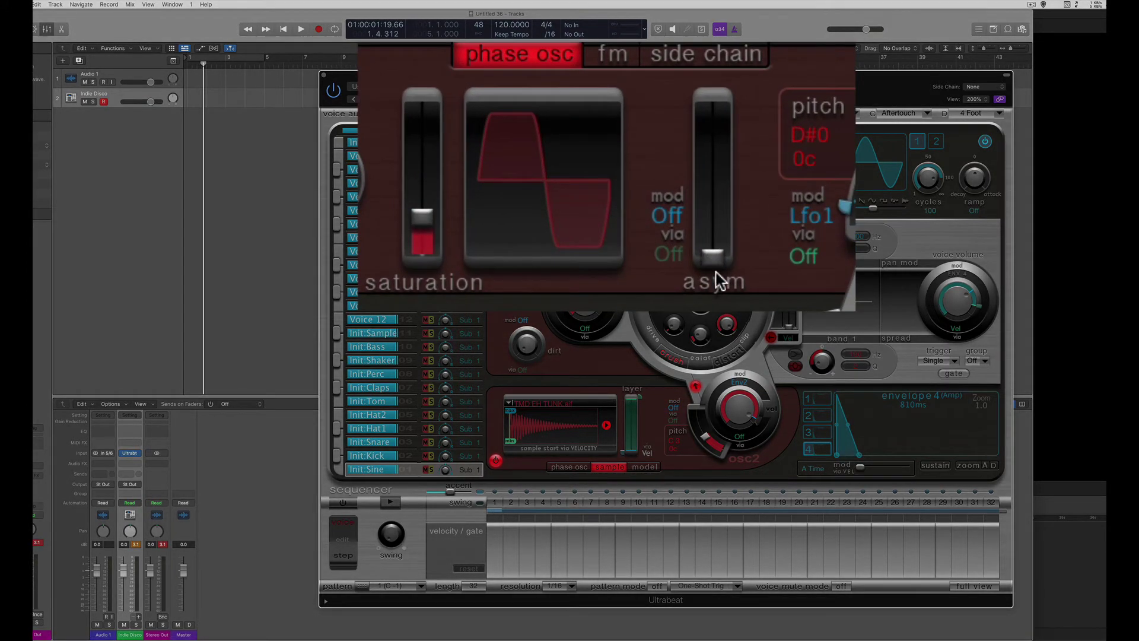
# - Modulate oscillator 1's asymmetry with Lfo1 at a small modulation depth
pyautogui.click(673, 218)
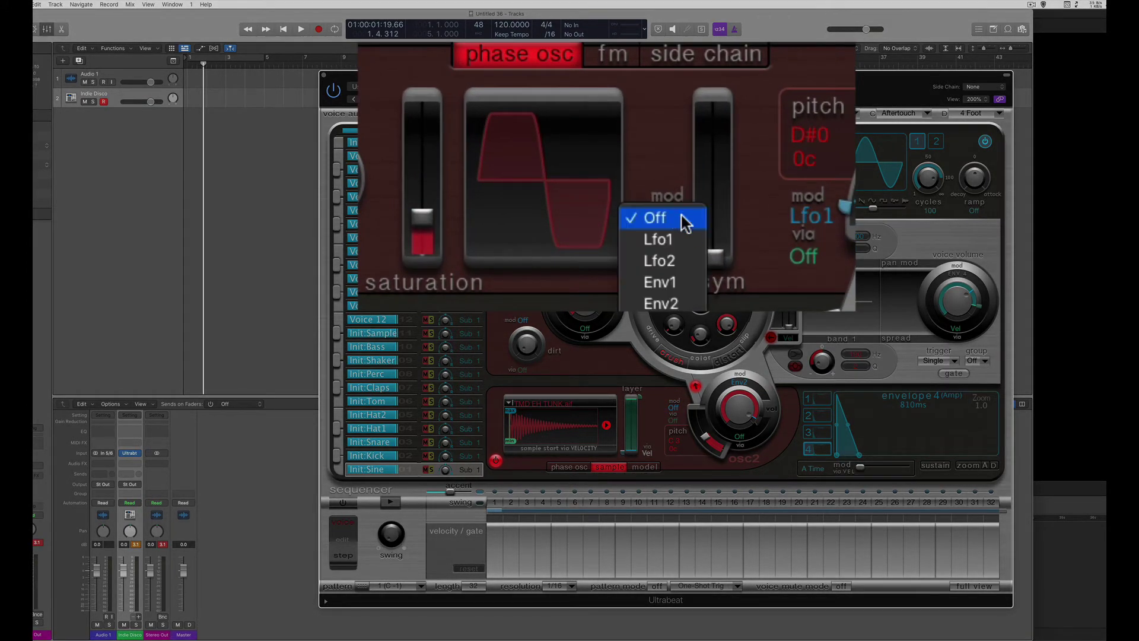
pyautogui.click(679, 241)
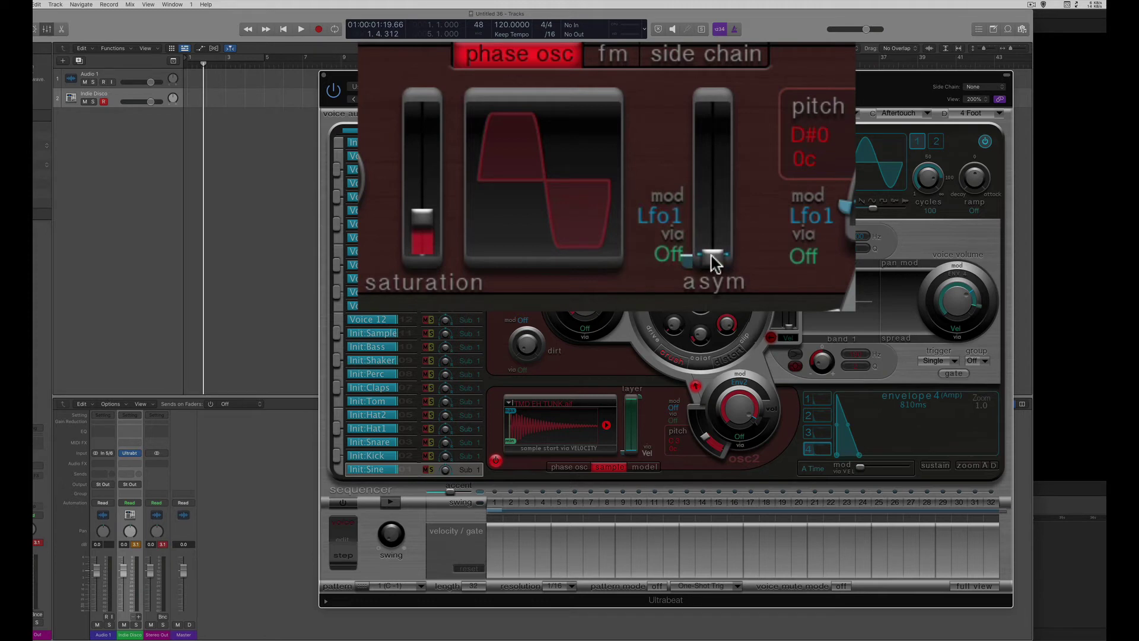
pyautogui.moveTo(684, 257)
pyautogui.mouseDown()
pyautogui.moveTo(699, 163)
pyautogui.moveTo(682, 251)
pyautogui.mouseUp()
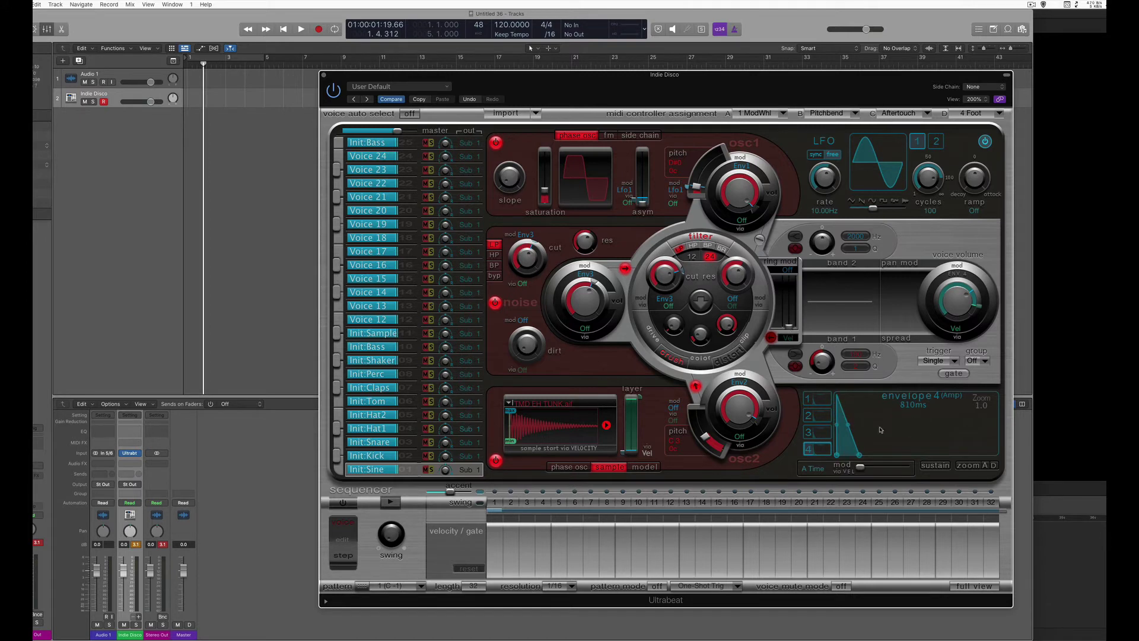
# - Modulate oscillator 1's pitch with Env1, adjust the modulation depth, and lengthen envelope 1's decay to about 2.1 s
pyautogui.click(677, 190)
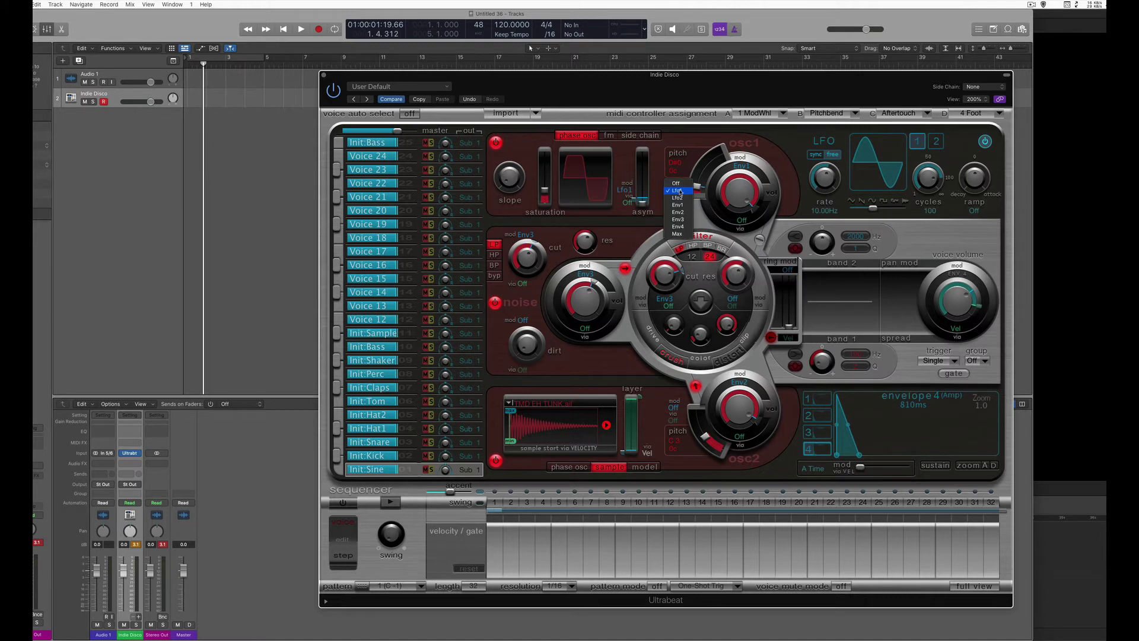
pyautogui.click(686, 206)
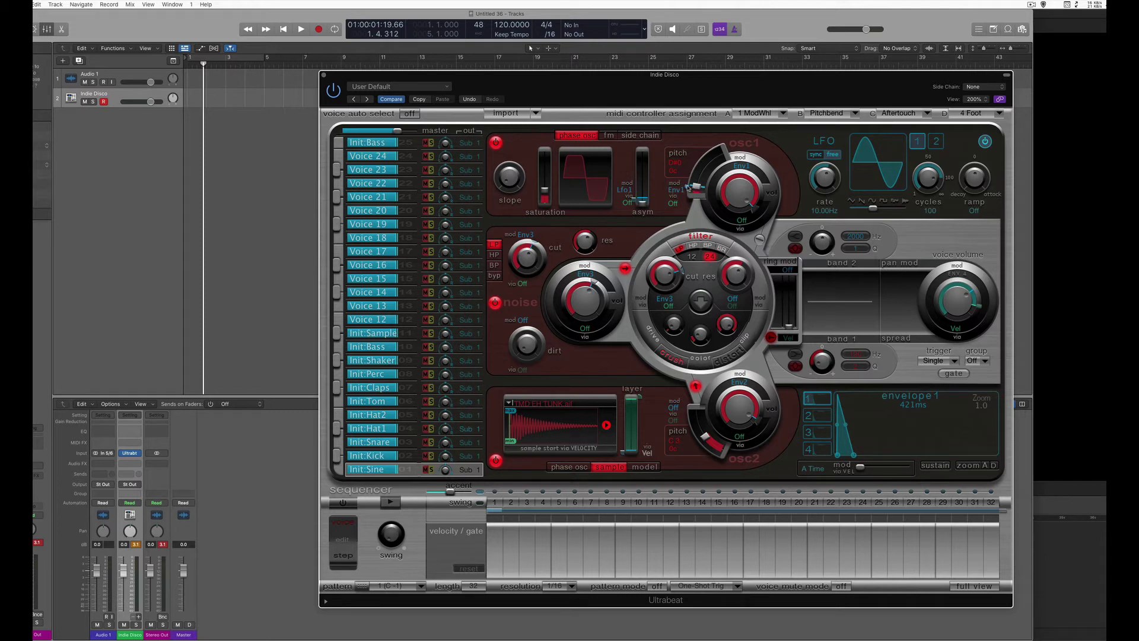
pyautogui.moveTo(689, 188); pyautogui.dragTo(688, 177)
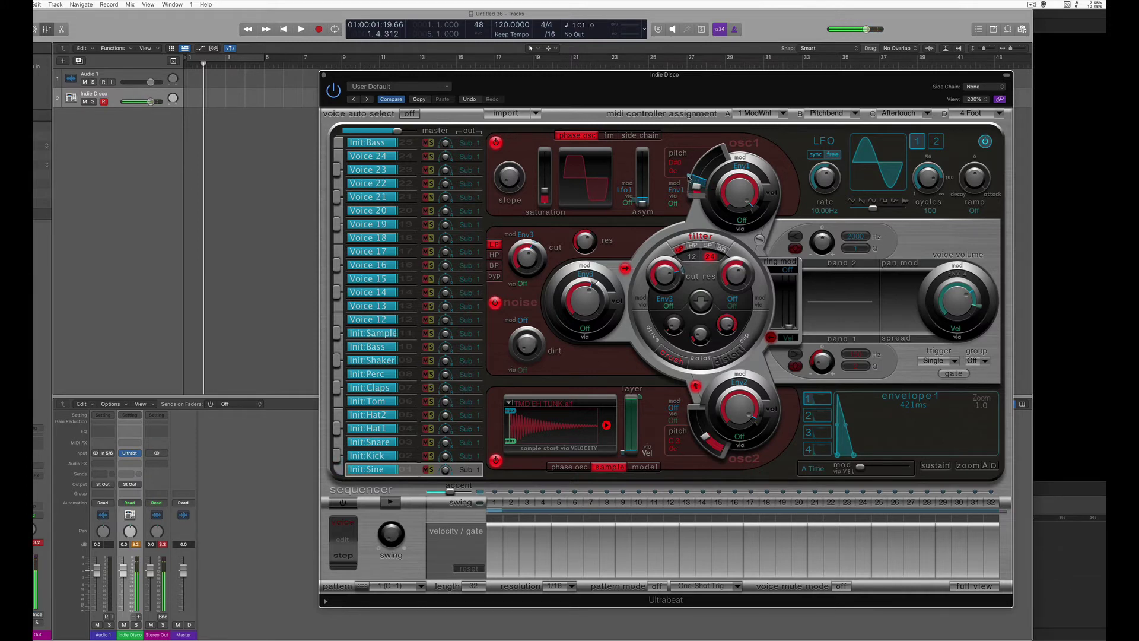
pyautogui.click(855, 456)
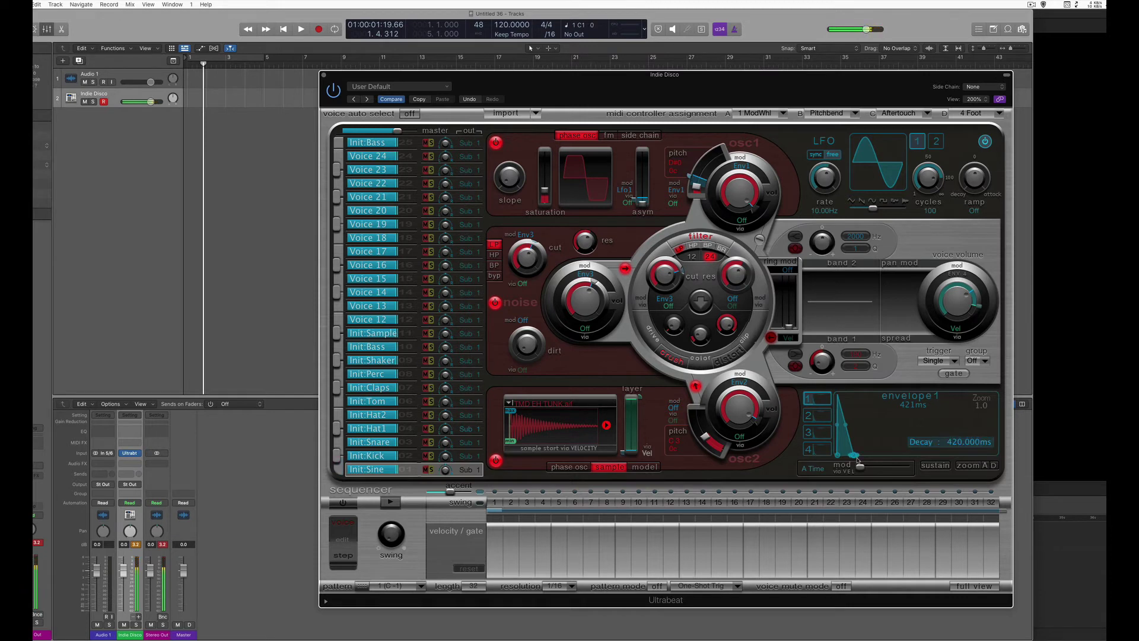
pyautogui.moveTo(855, 456); pyautogui.dragTo(874, 458)
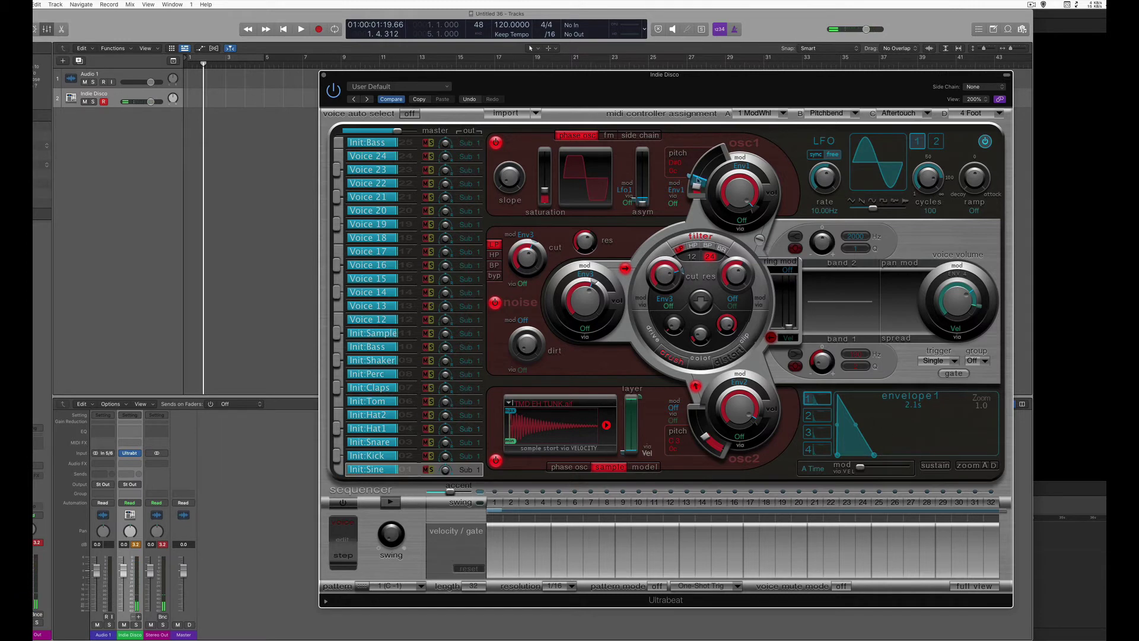
pyautogui.moveTo(689, 176); pyautogui.dragTo(689, 180)
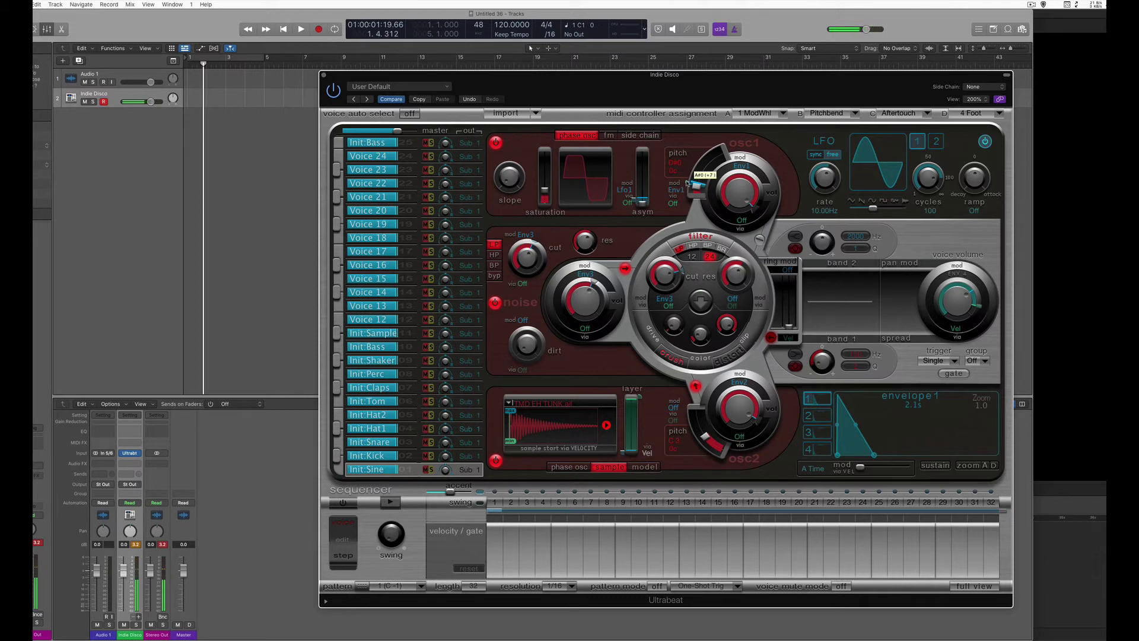
# - Show envelope 3 in the envelope display
pyautogui.click(818, 432)
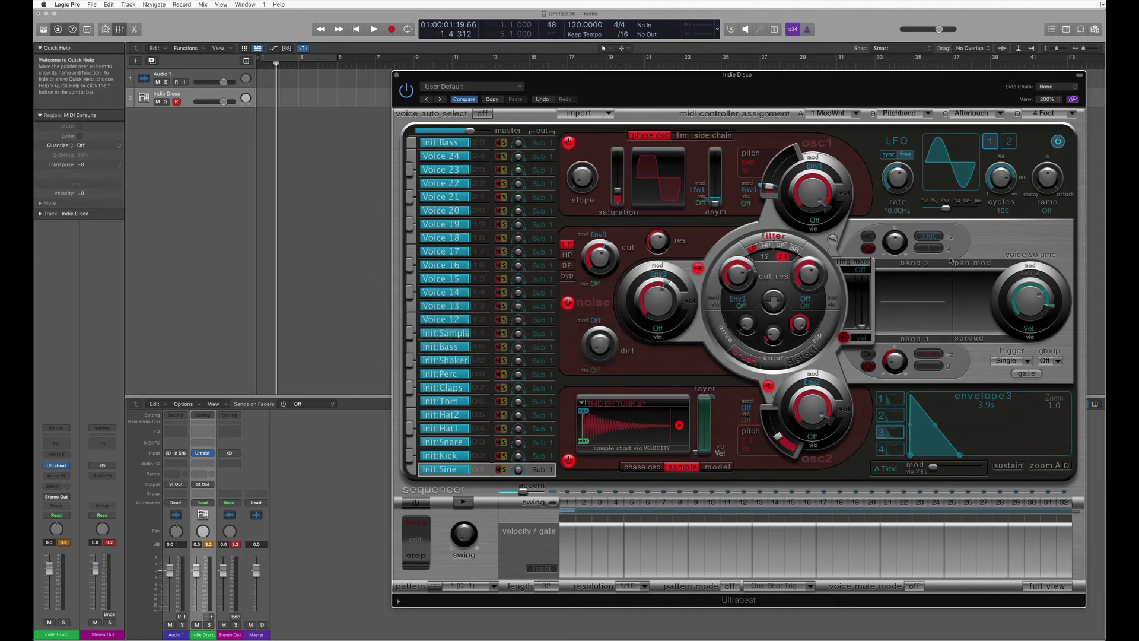
# - Turn on EQ band 1 with a cut at 410 Hz and Q 3, try the shelving type, and return it to peak
pyautogui.click(918, 342)
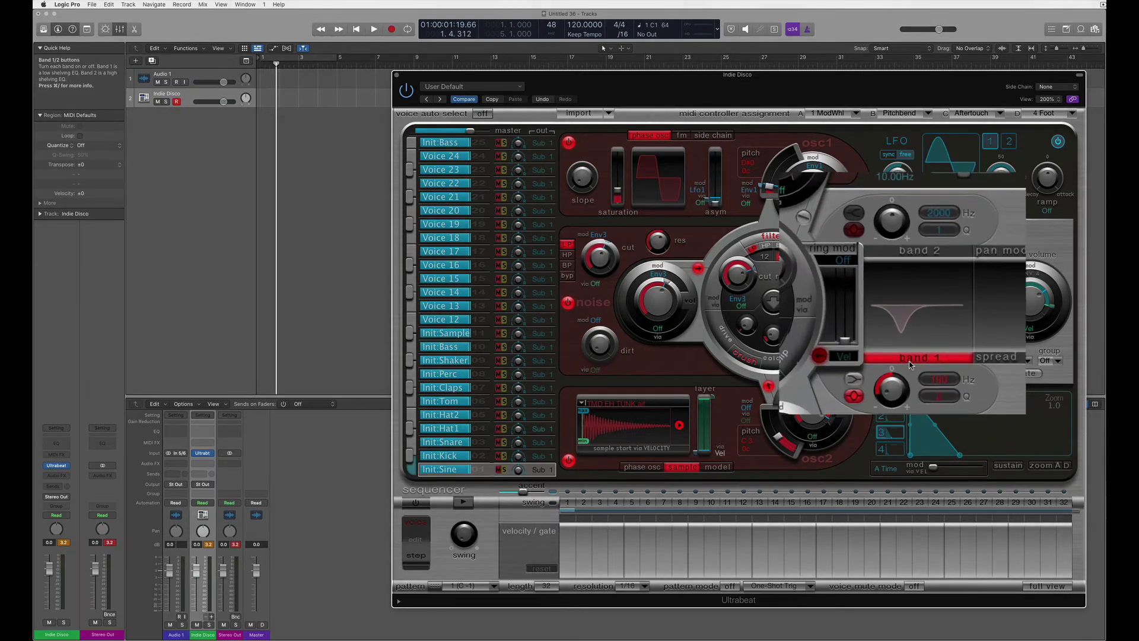
pyautogui.moveTo(902, 359); pyautogui.dragTo(920, 334)
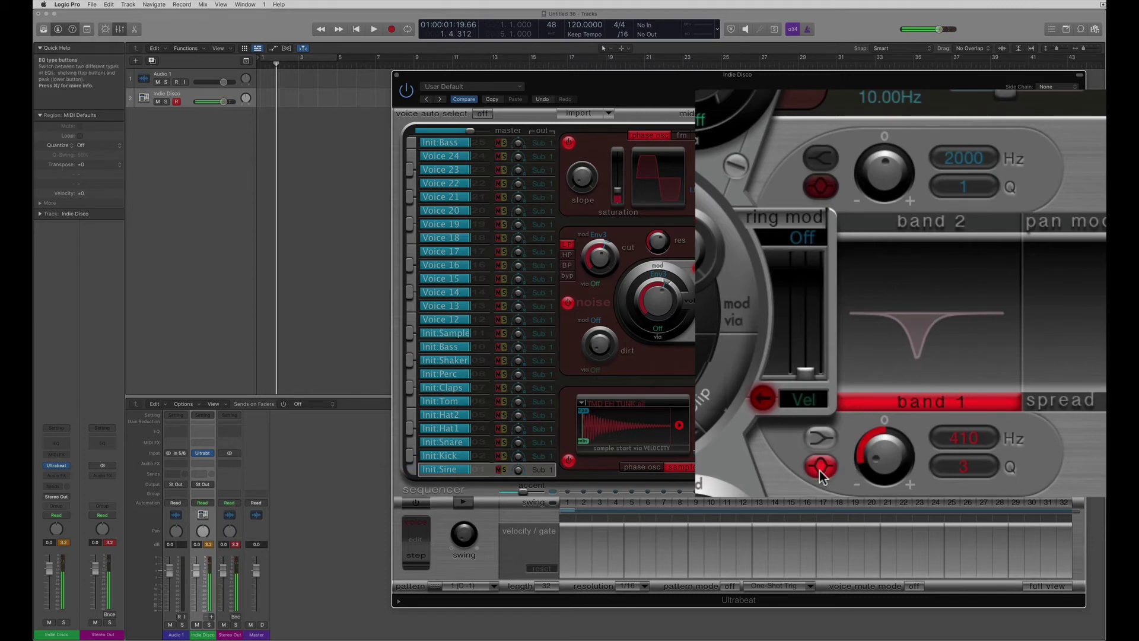
pyautogui.click(822, 440)
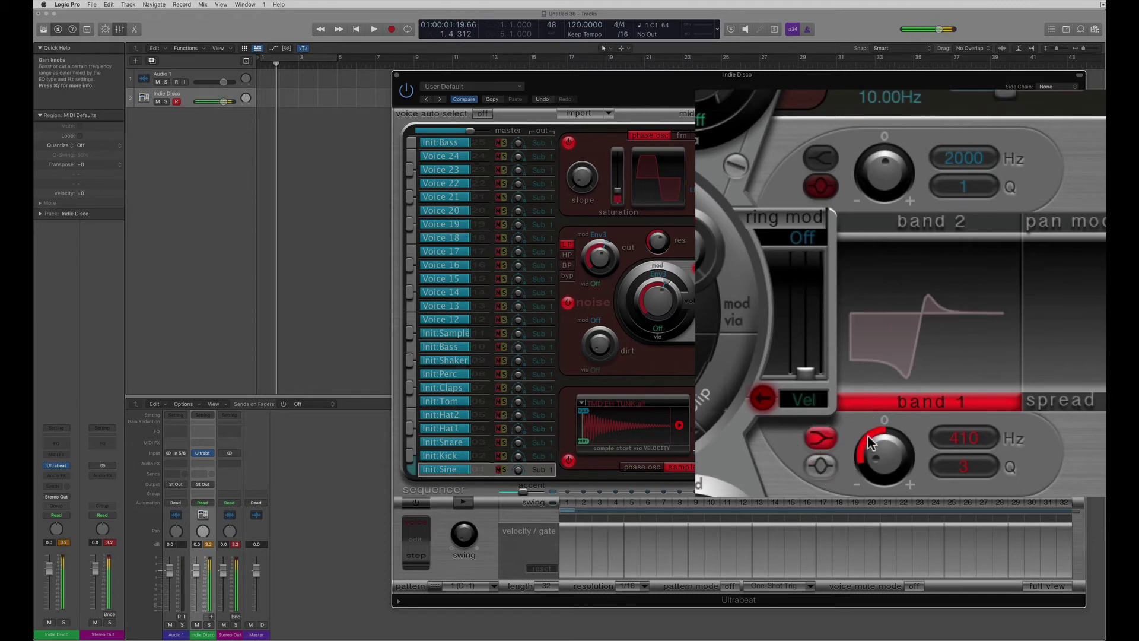
pyautogui.click(831, 465)
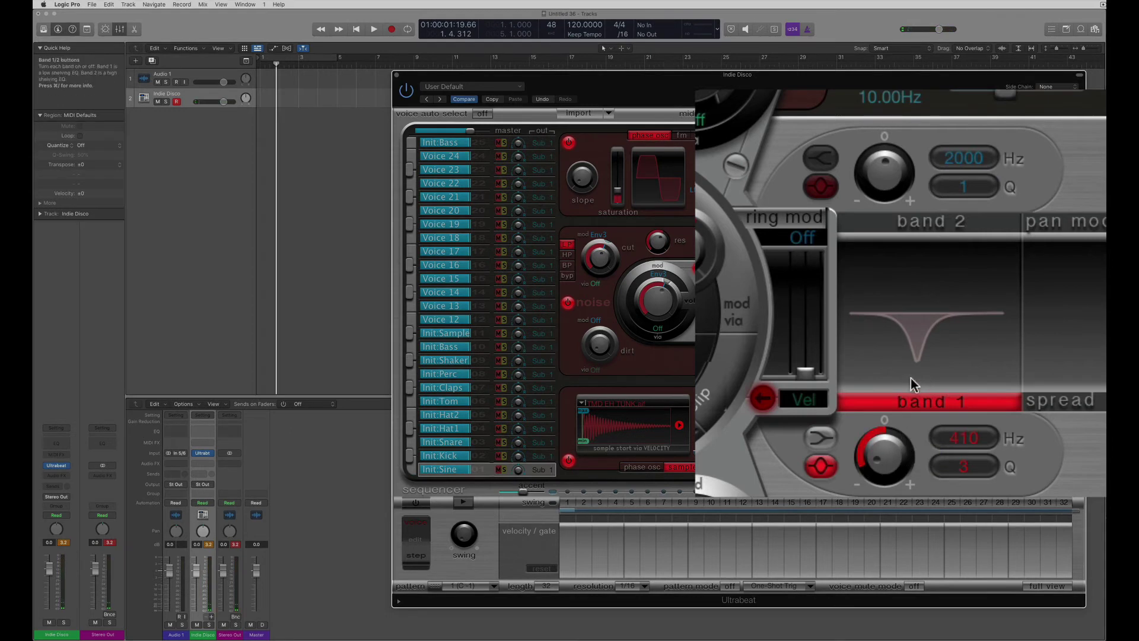
# - Shape EQ band 1 into a peak boost at 85 Hz with Q 1 and +5.0 dB gain
pyautogui.moveTo(919, 365)
pyautogui.mouseDown()
pyautogui.moveTo(964, 369)
pyautogui.moveTo(903, 354)
pyautogui.moveTo(938, 358)
pyautogui.mouseUp()
pyautogui.moveTo(888, 457); pyautogui.dragTo(915, 352)
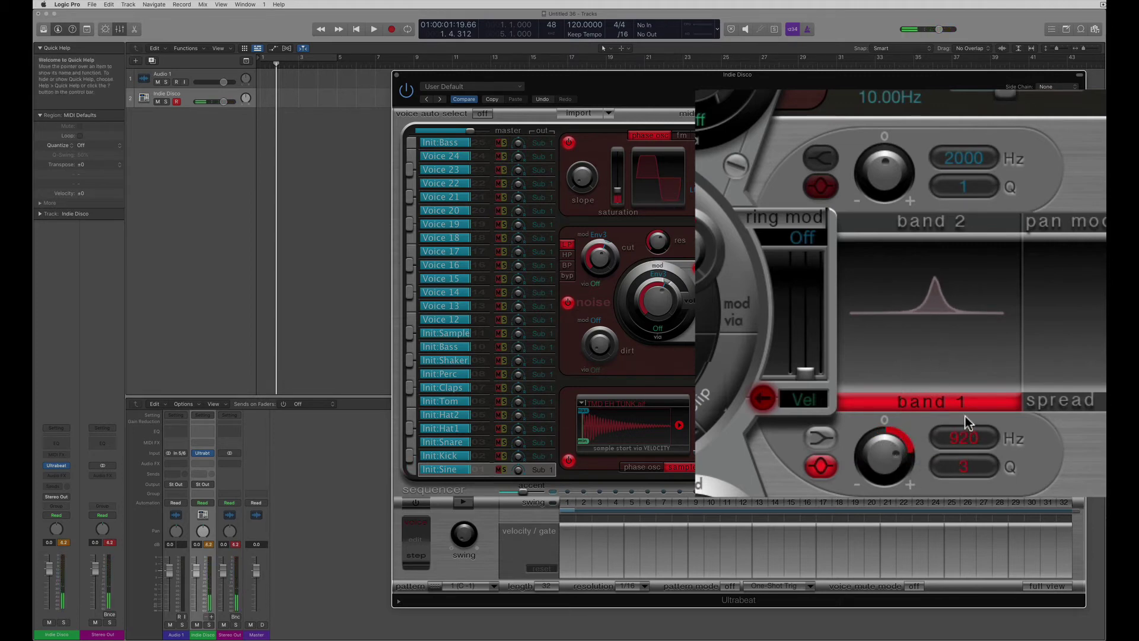
pyautogui.moveTo(939, 275); pyautogui.dragTo(908, 307)
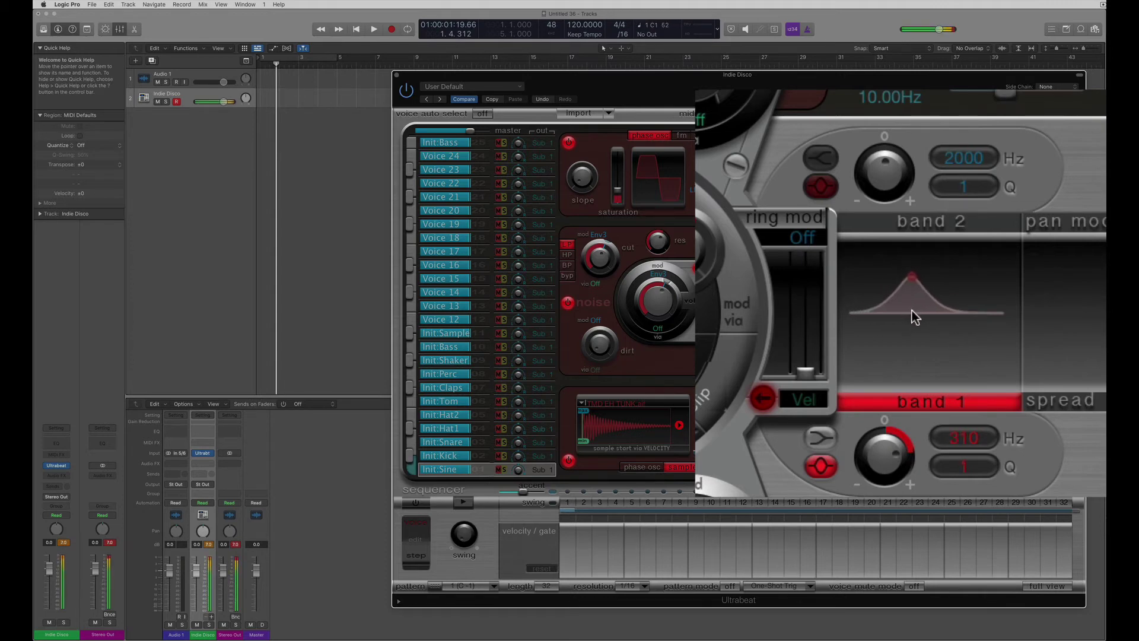
pyautogui.moveTo(886, 484); pyautogui.dragTo(887, 505)
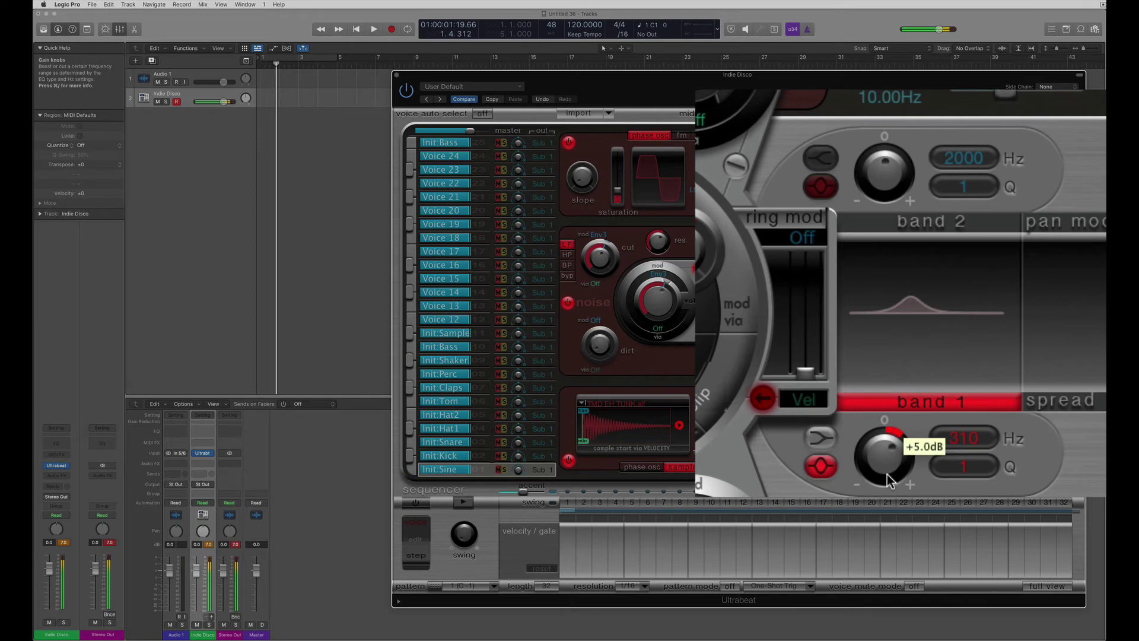
pyautogui.moveTo(964, 447)
pyautogui.mouseDown()
pyautogui.moveTo(953, 485)
pyautogui.moveTo(953, 466)
pyautogui.mouseUp()
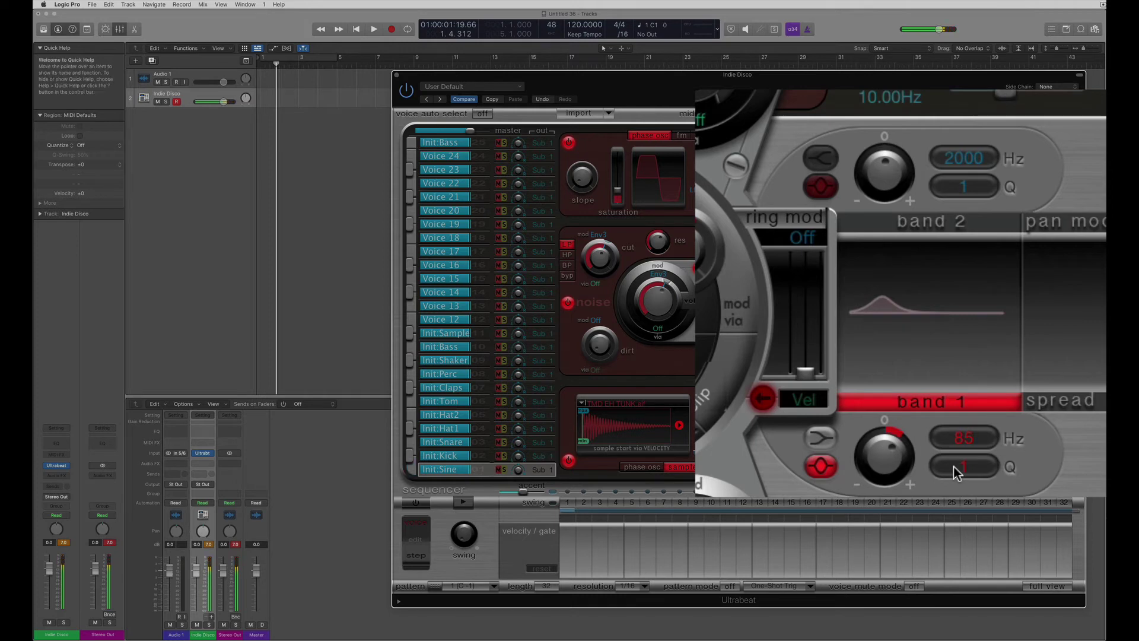
# - Toggle EQ bands 2 and 1 on and off to compare them, and leave both bands switched off
pyautogui.click(933, 221)
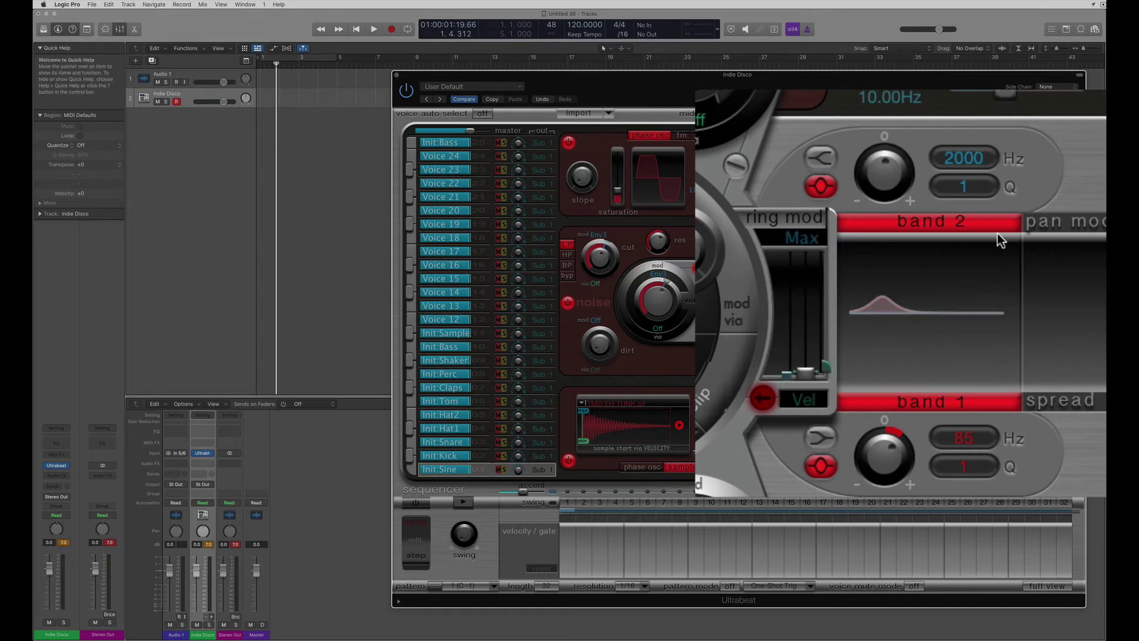
pyautogui.click(944, 223)
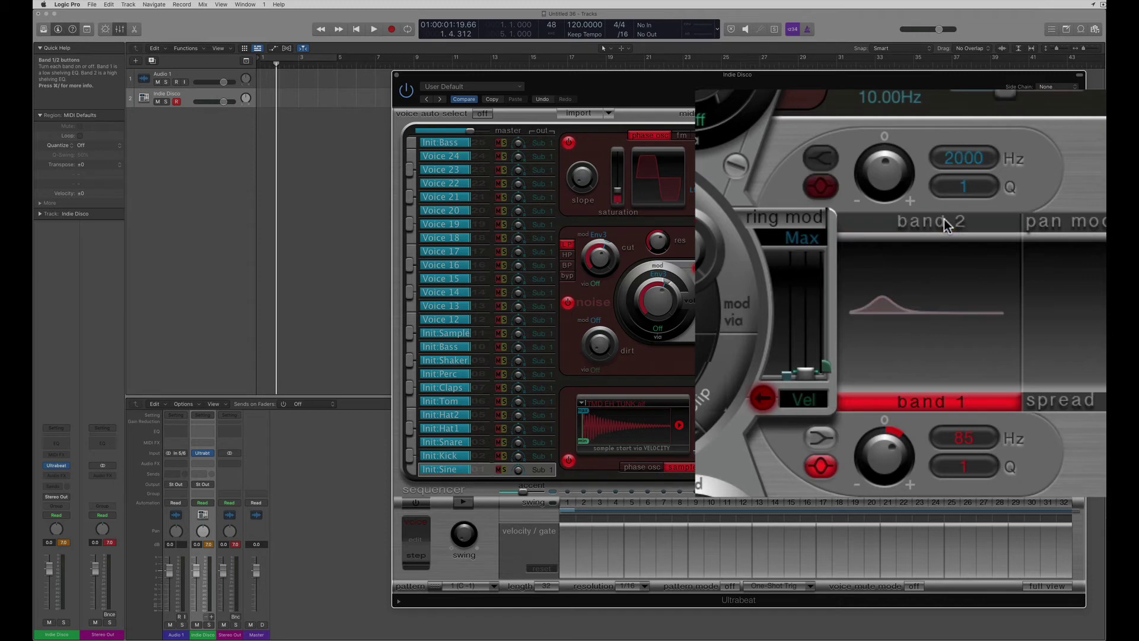
pyautogui.click(945, 222)
pyautogui.click(939, 402)
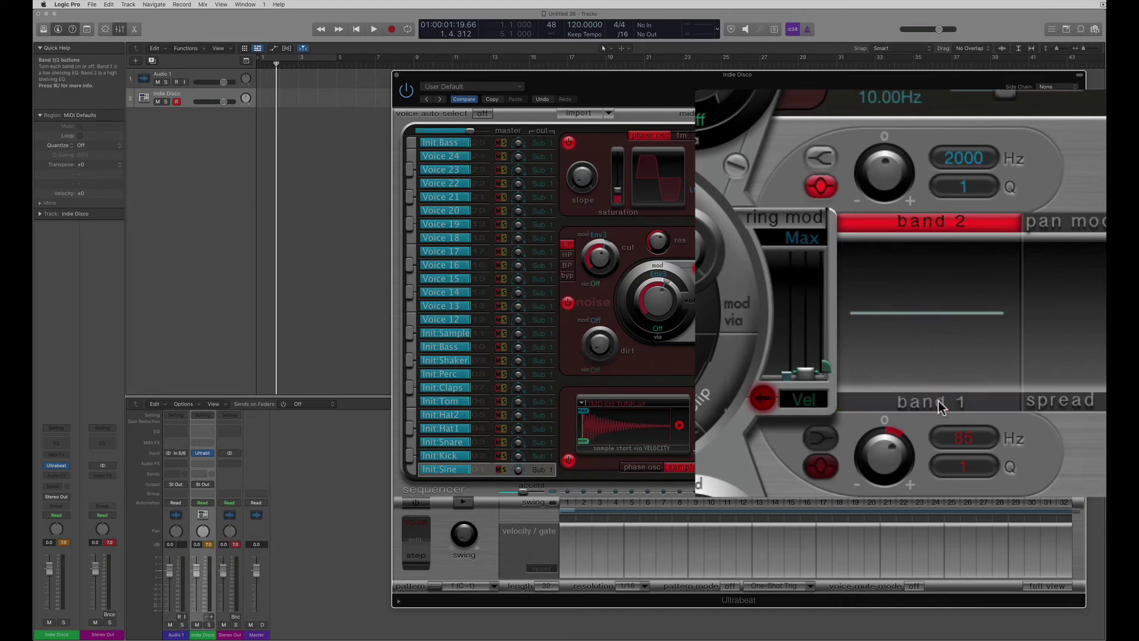
pyautogui.click(939, 401)
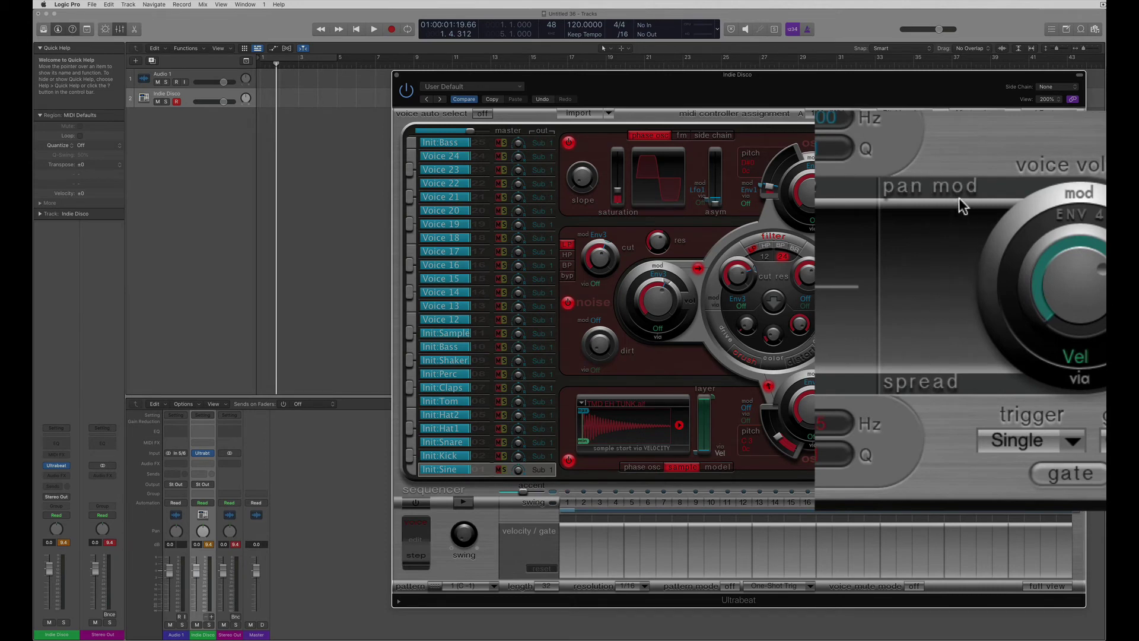
# - Modulate the voice's pan toward R with Lfo2, using a square LFO 2 waveform at a rate of 6.70 Hz
pyautogui.click(942, 187)
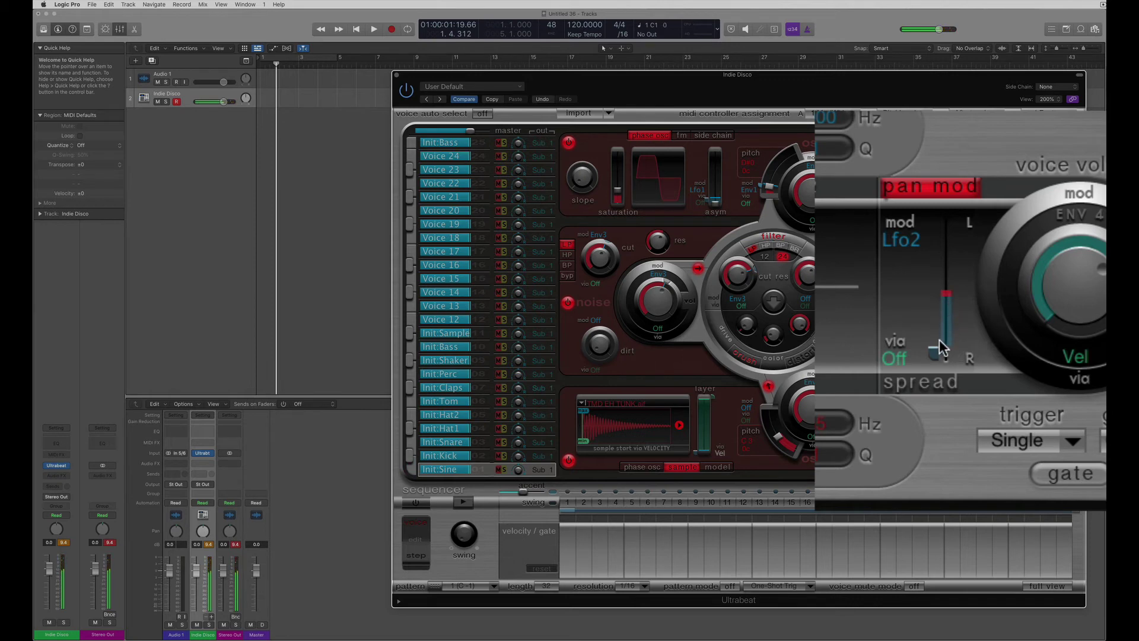
pyautogui.moveTo(937, 351)
pyautogui.mouseDown()
pyautogui.moveTo(958, 215)
pyautogui.moveTo(953, 295)
pyautogui.moveTo(943, 221)
pyautogui.moveTo(935, 364)
pyautogui.mouseUp()
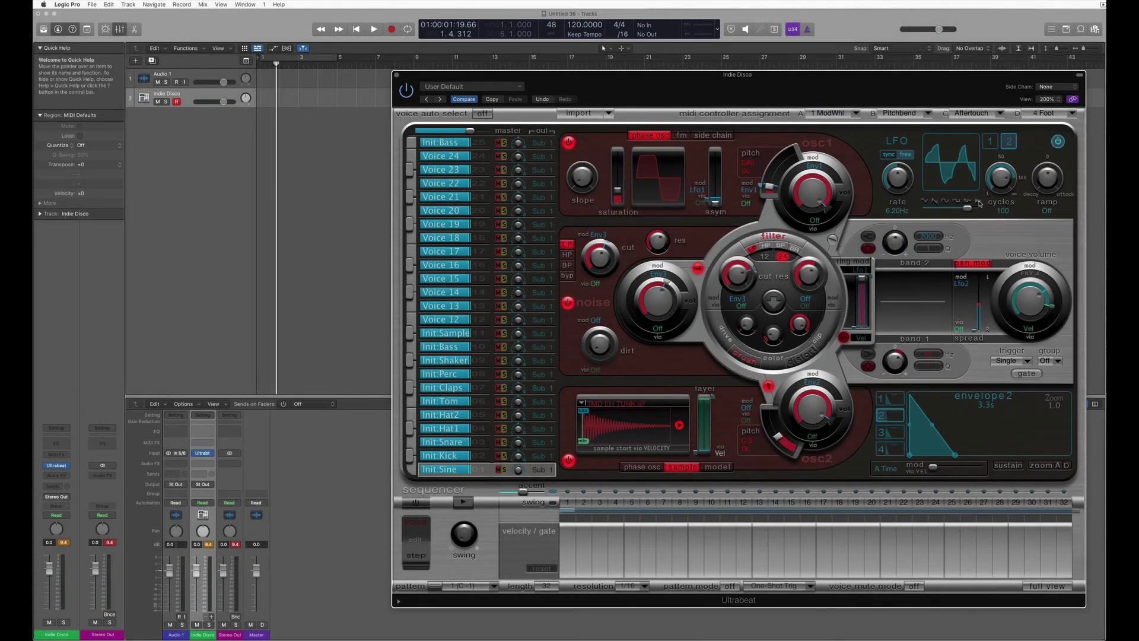
pyautogui.click(979, 205)
pyautogui.click(957, 205)
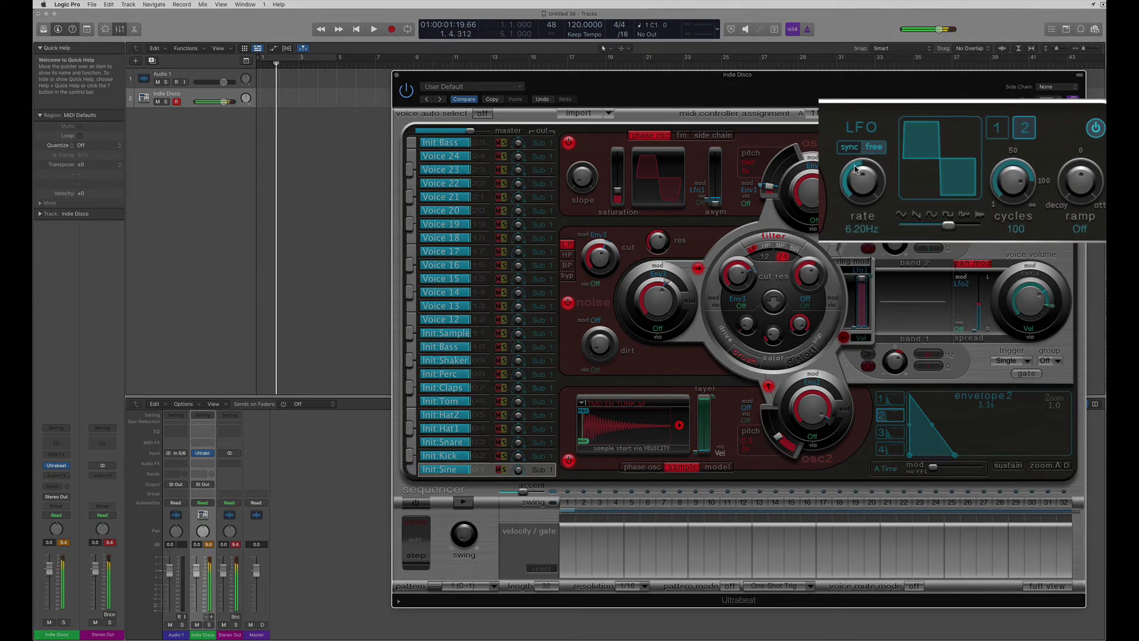
pyautogui.moveTo(861, 180)
pyautogui.mouseDown()
pyautogui.moveTo(862, 190)
pyautogui.moveTo(864, 165)
pyautogui.moveTo(870, 199)
pyautogui.mouseUp()
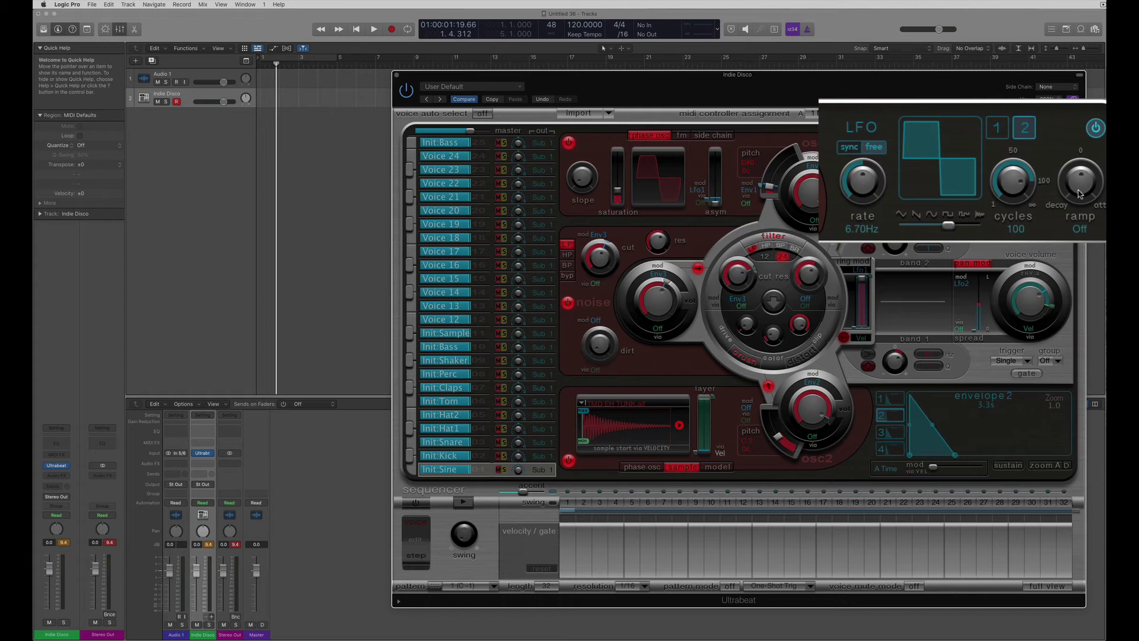
# - Switch to stereo spread, try Lo Freq and Hi Freq at maximum, and leave Lo Freq partly raised with Hi Freq at minimum
pyautogui.click(972, 338)
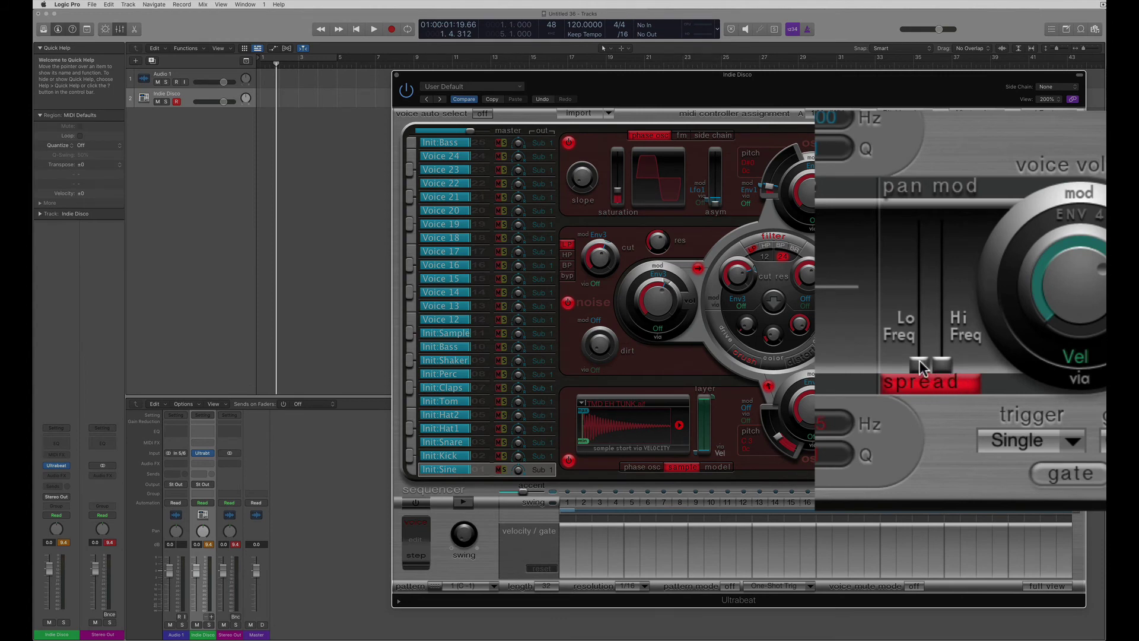
pyautogui.moveTo(920, 361); pyautogui.dragTo(939, 219)
pyautogui.moveTo(944, 361); pyautogui.dragTo(968, 231)
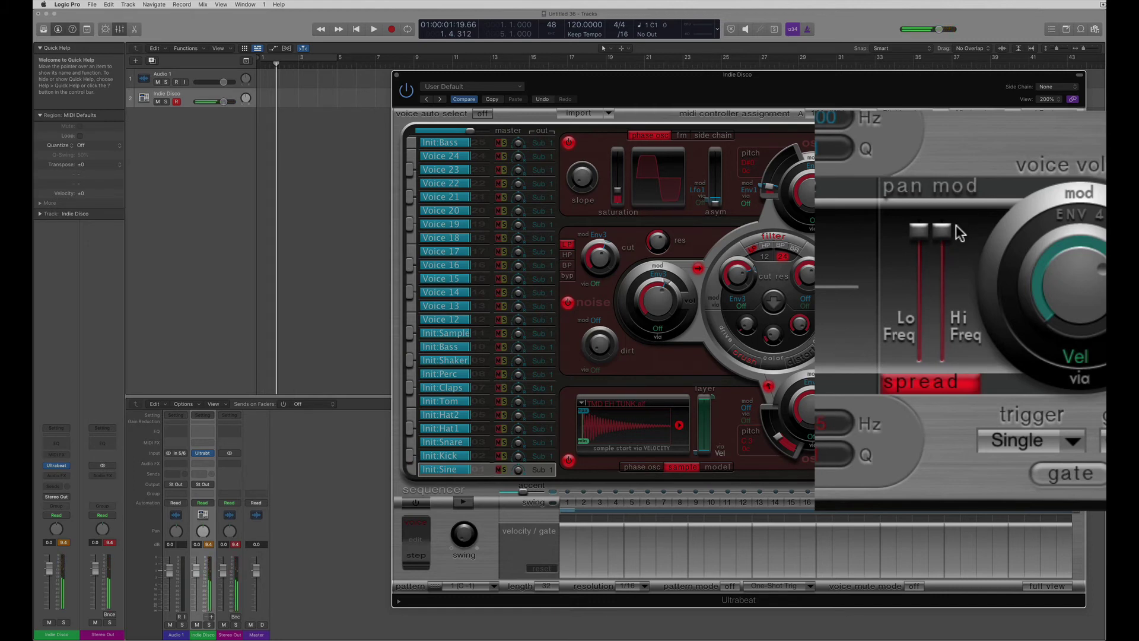
pyautogui.moveTo(944, 229); pyautogui.dragTo(951, 358)
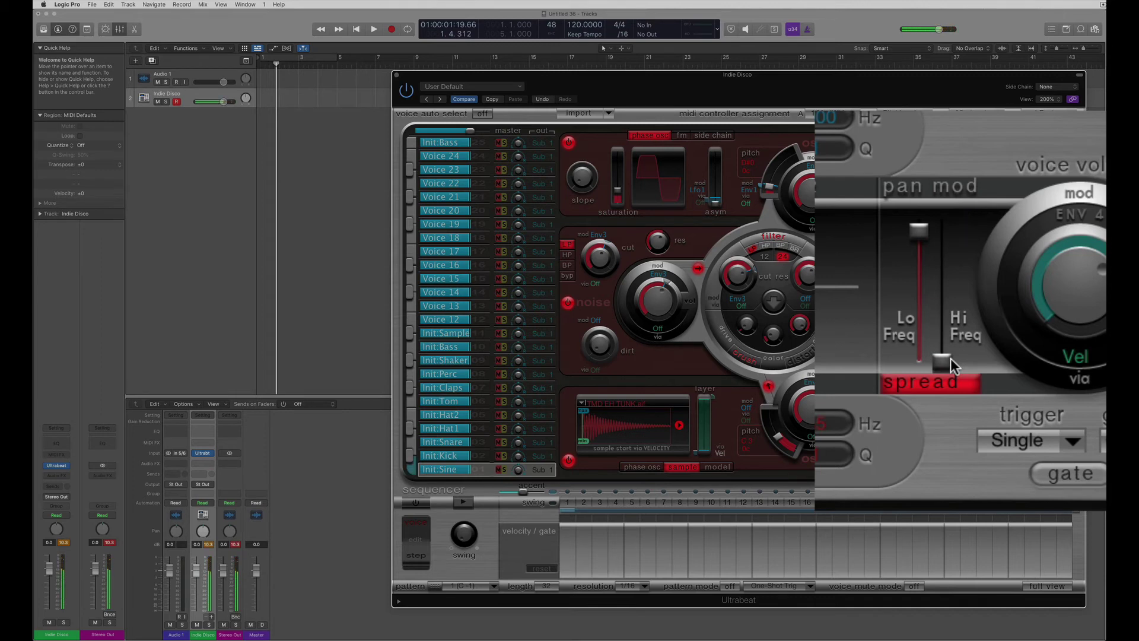
pyautogui.moveTo(920, 243); pyautogui.dragTo(924, 311)
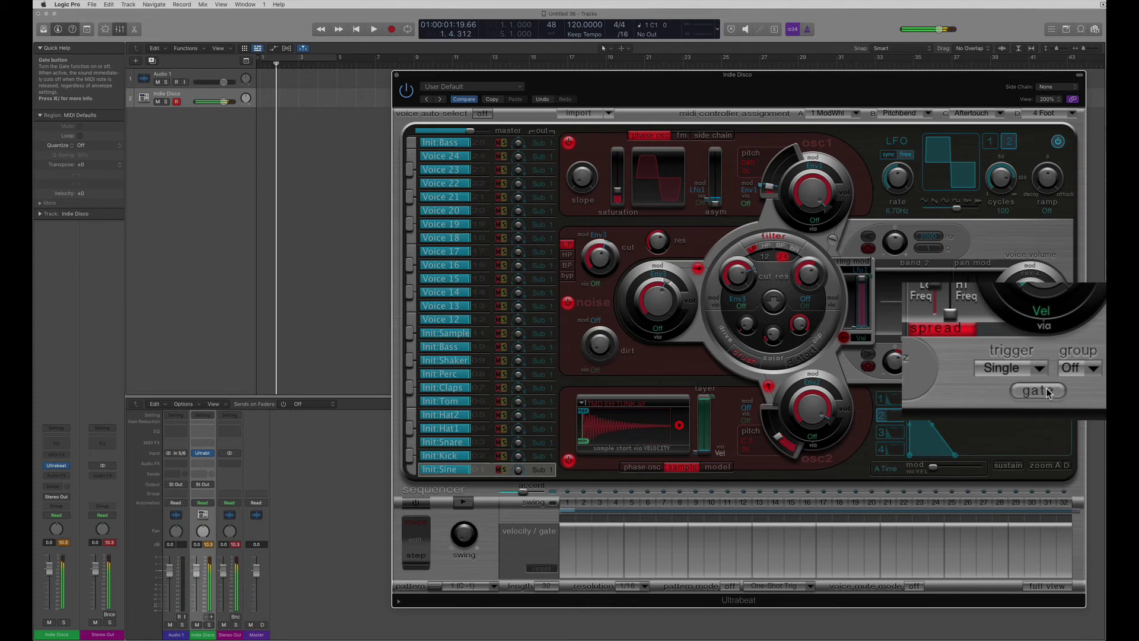
# - Try the gate on the voice, switch it off again, and look through the group options, keeping Off
pyautogui.click(1048, 392)
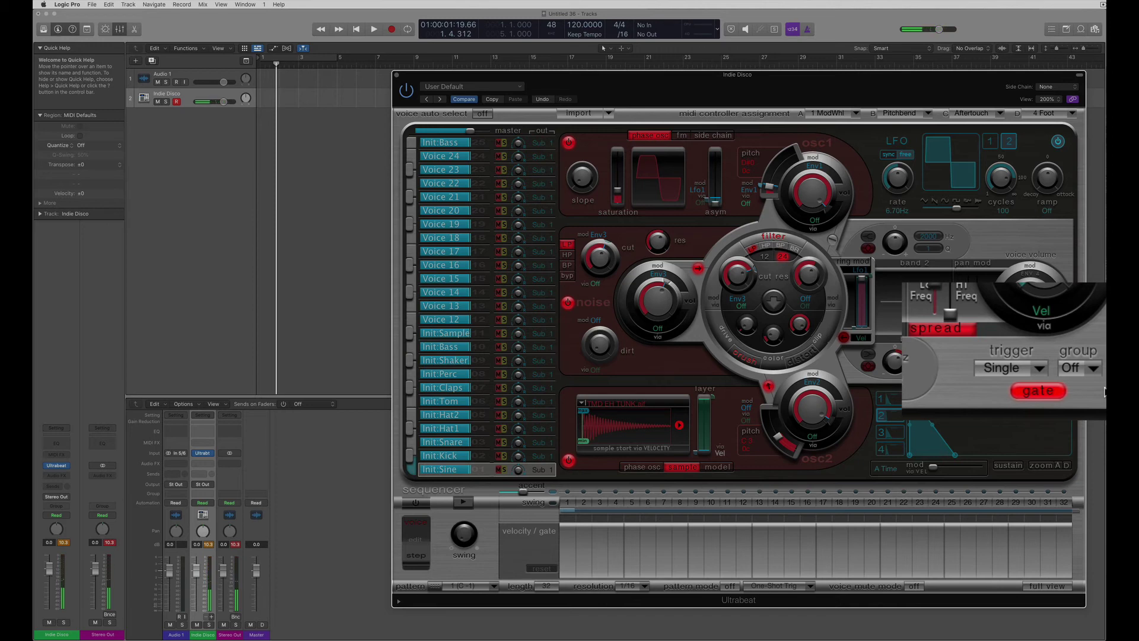
pyautogui.click(1061, 392)
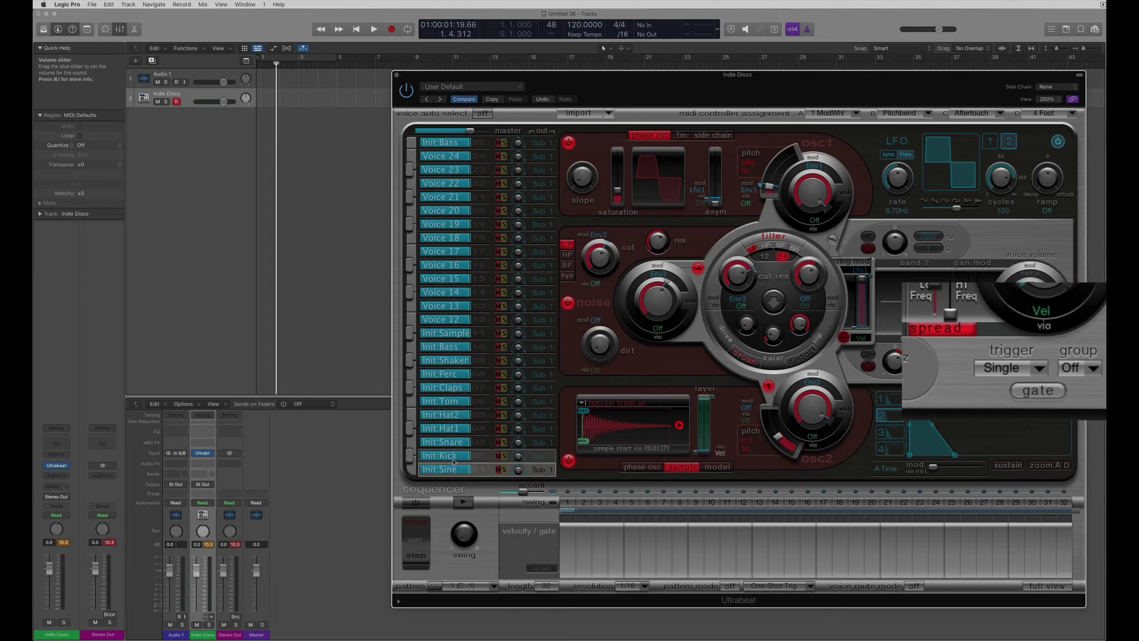
pyautogui.click(450, 371)
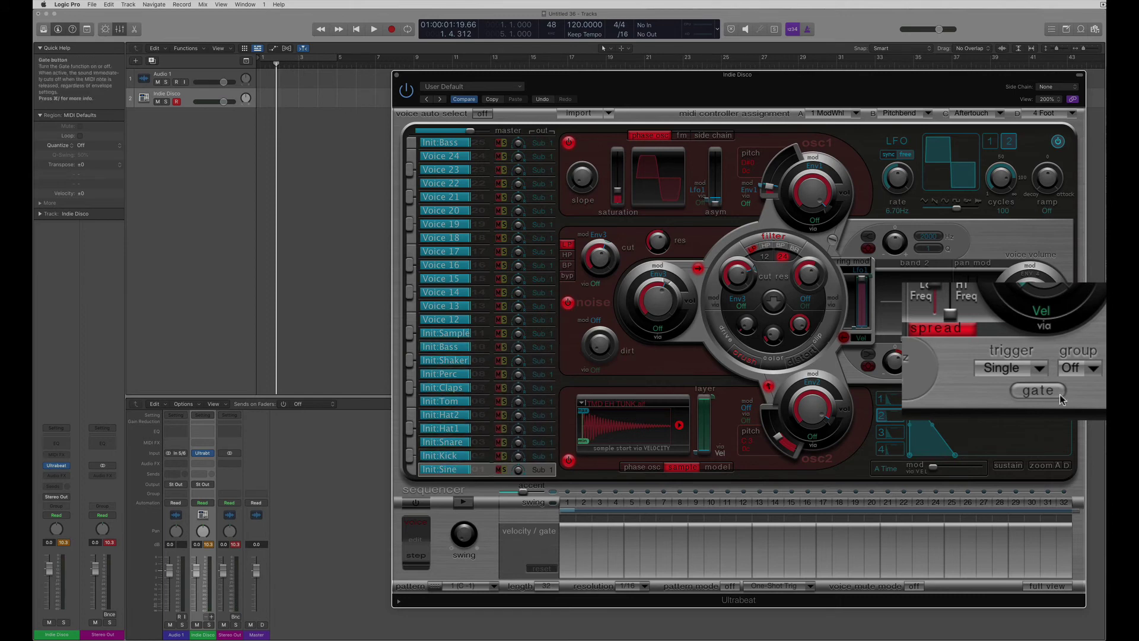
pyautogui.click(1095, 372)
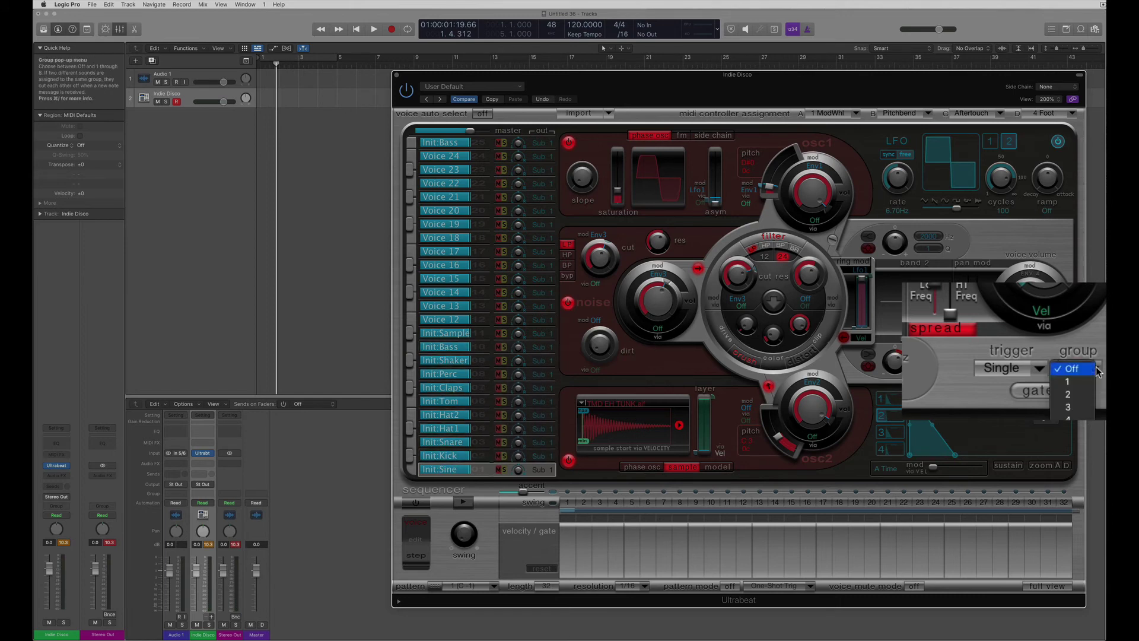
pyautogui.click(1102, 337)
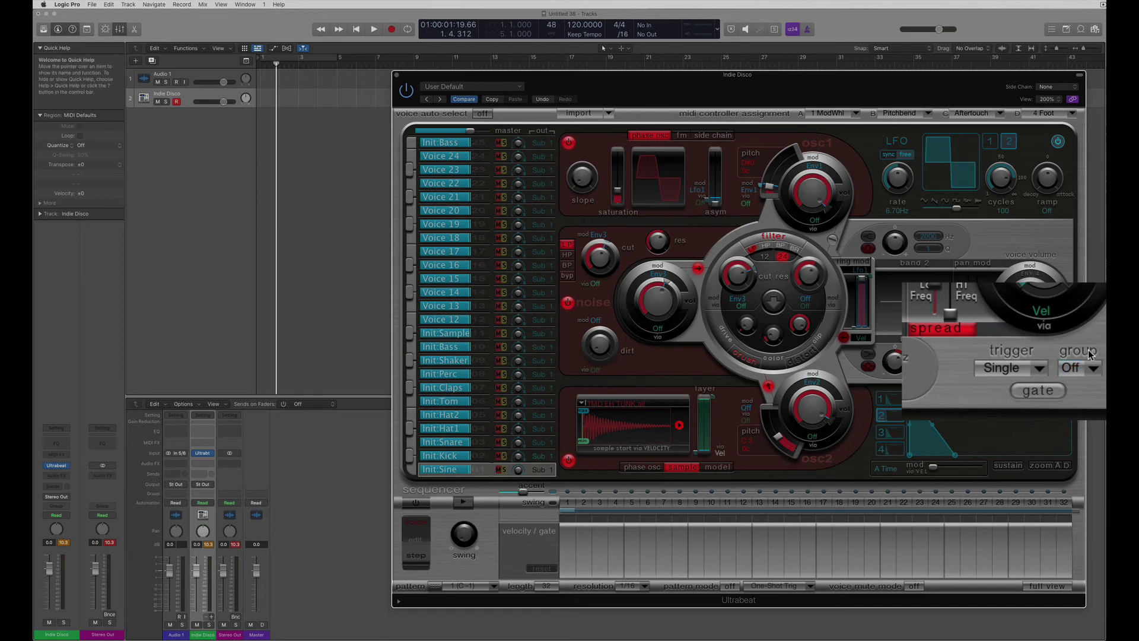
# - Try the Multi trigger mode on the voice and set the trigger back to Single
pyautogui.click(1040, 369)
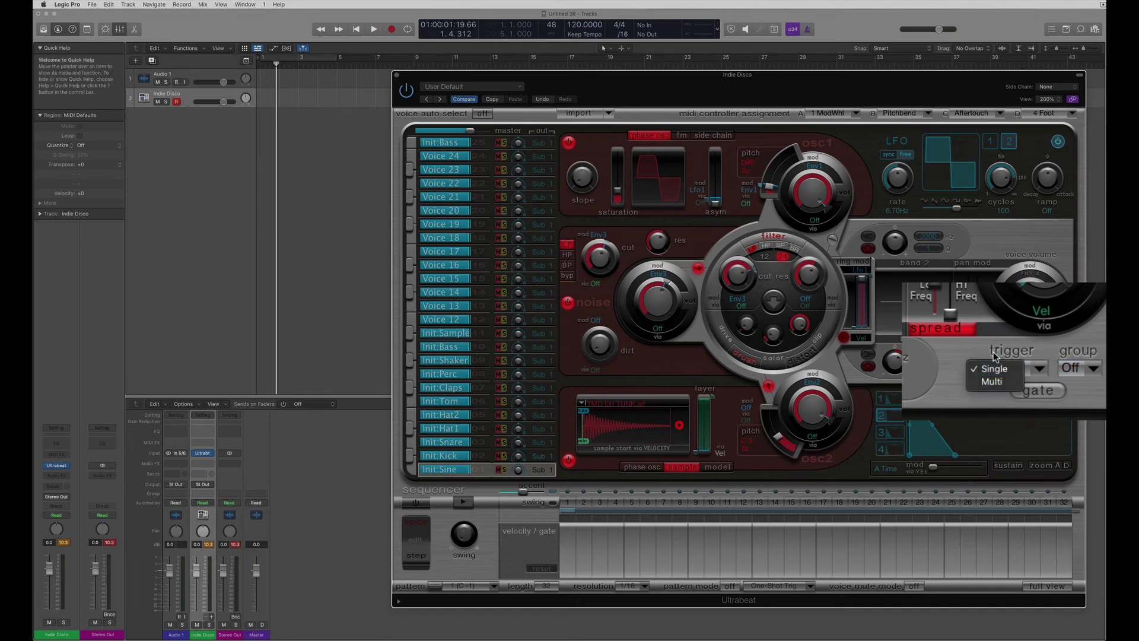
pyautogui.click(1008, 369)
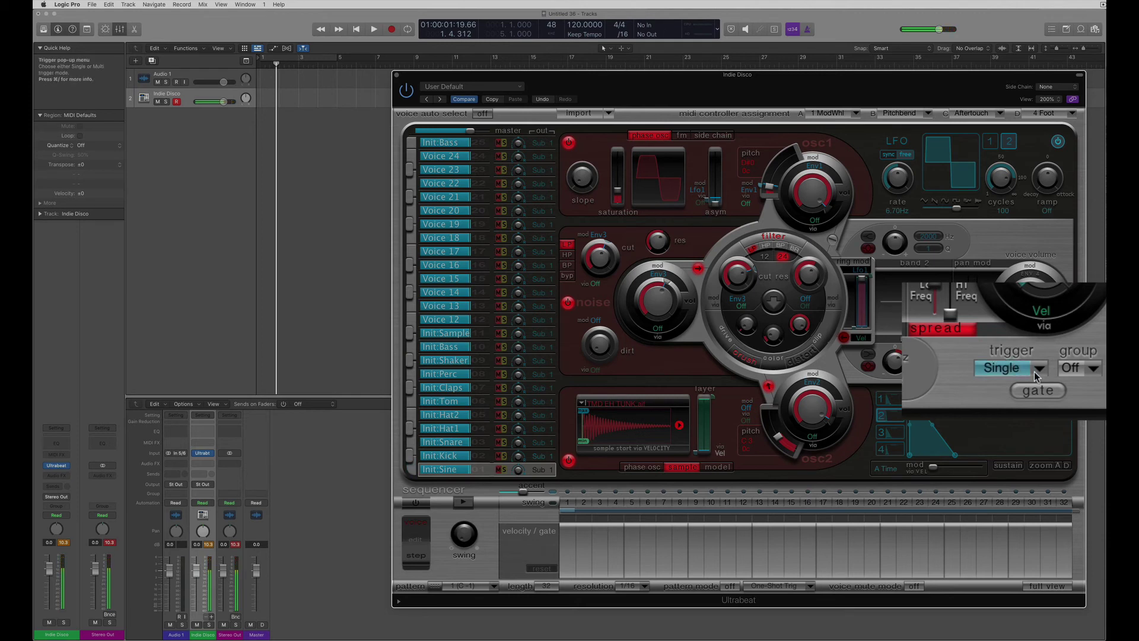
pyautogui.click(1014, 369)
pyautogui.click(1016, 383)
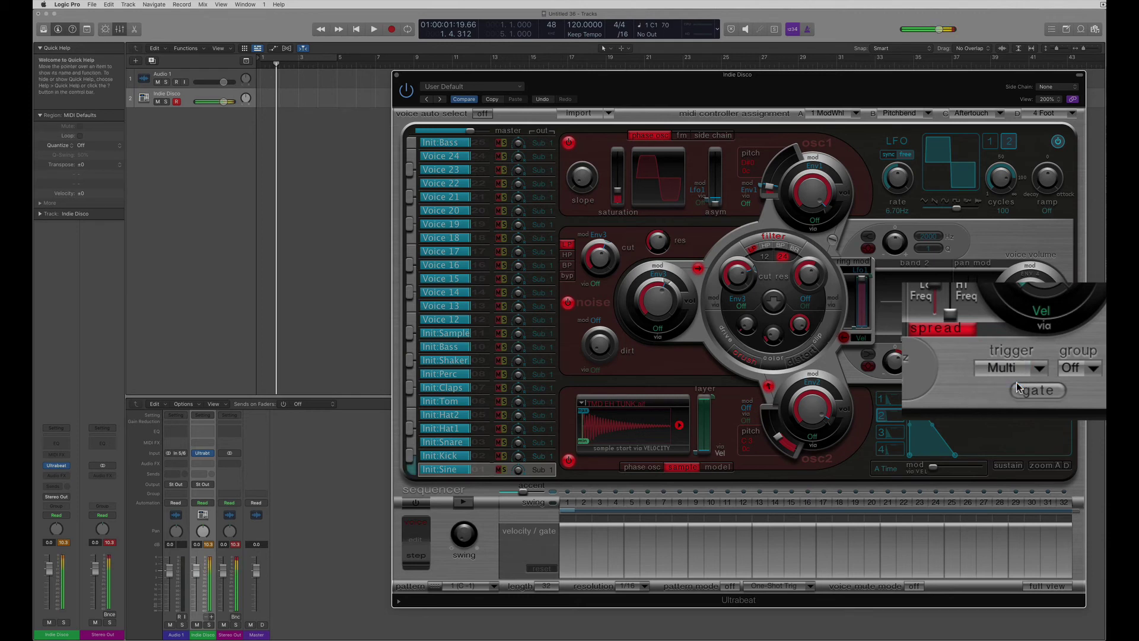
pyautogui.click(1012, 368)
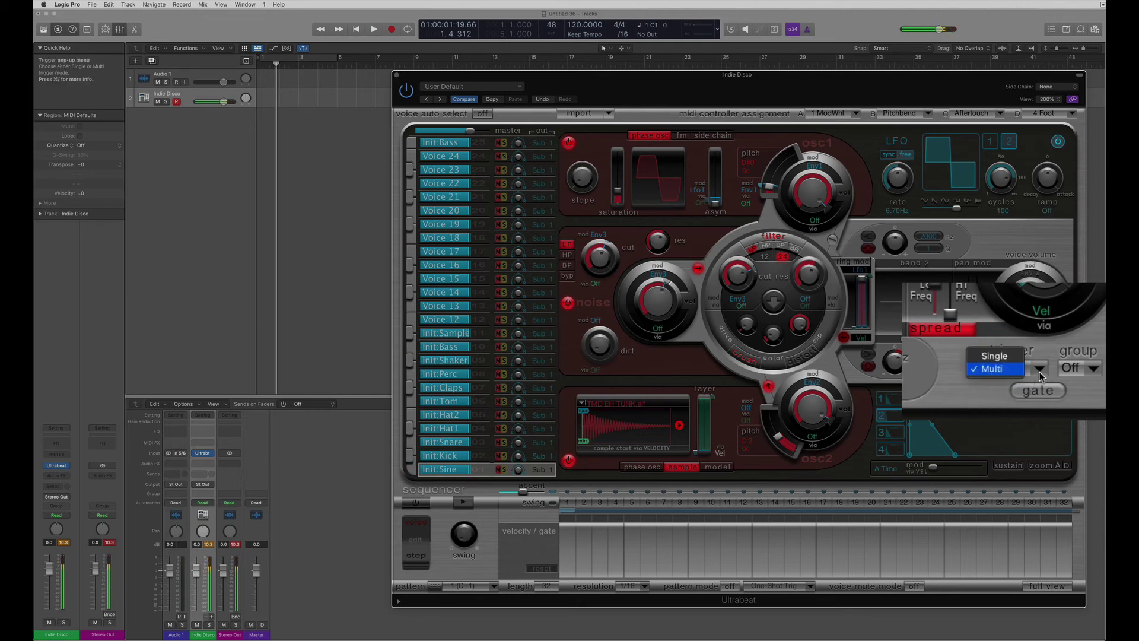
pyautogui.click(1012, 357)
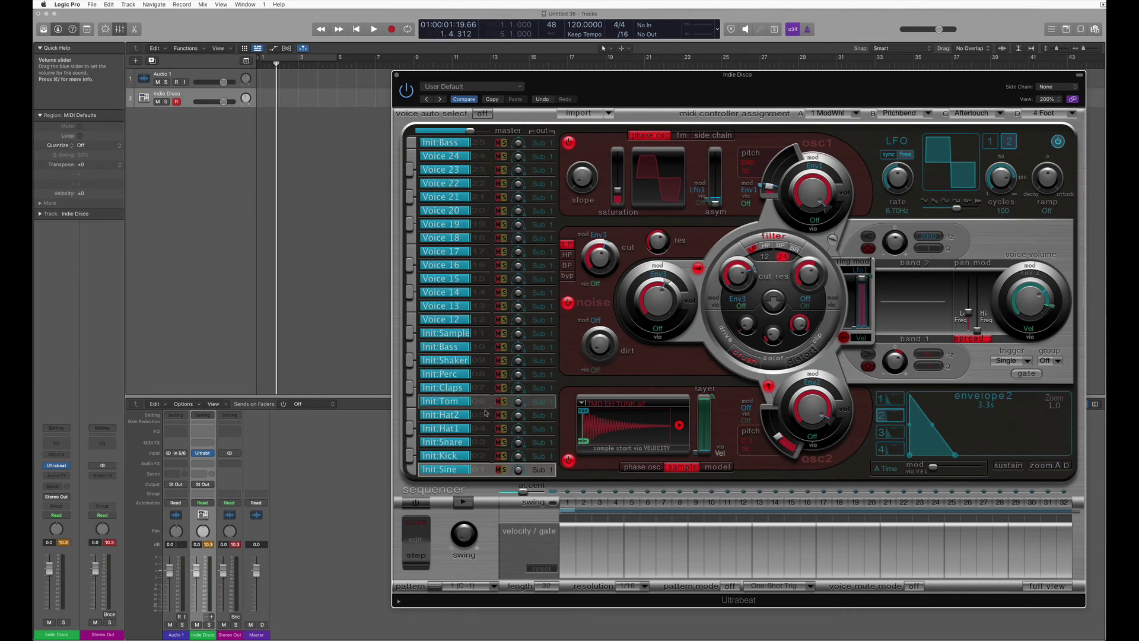
# - Select the Init:Snare voice, set oscillator 2 to sample mode, and load a snap sample into it
pyautogui.click(444, 442)
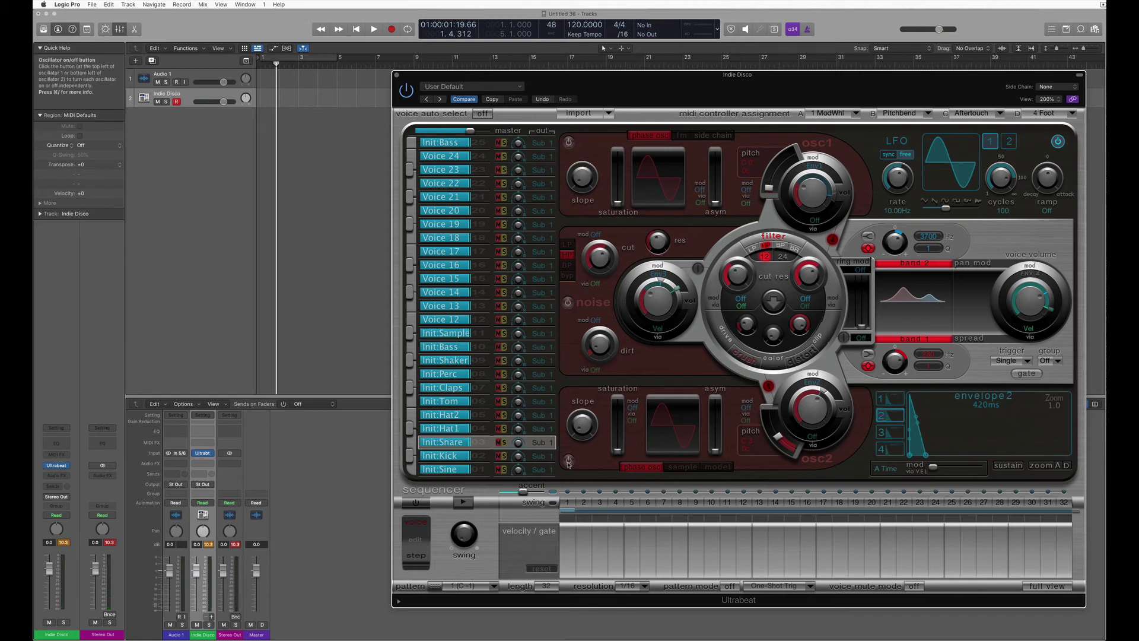
pyautogui.click(682, 465)
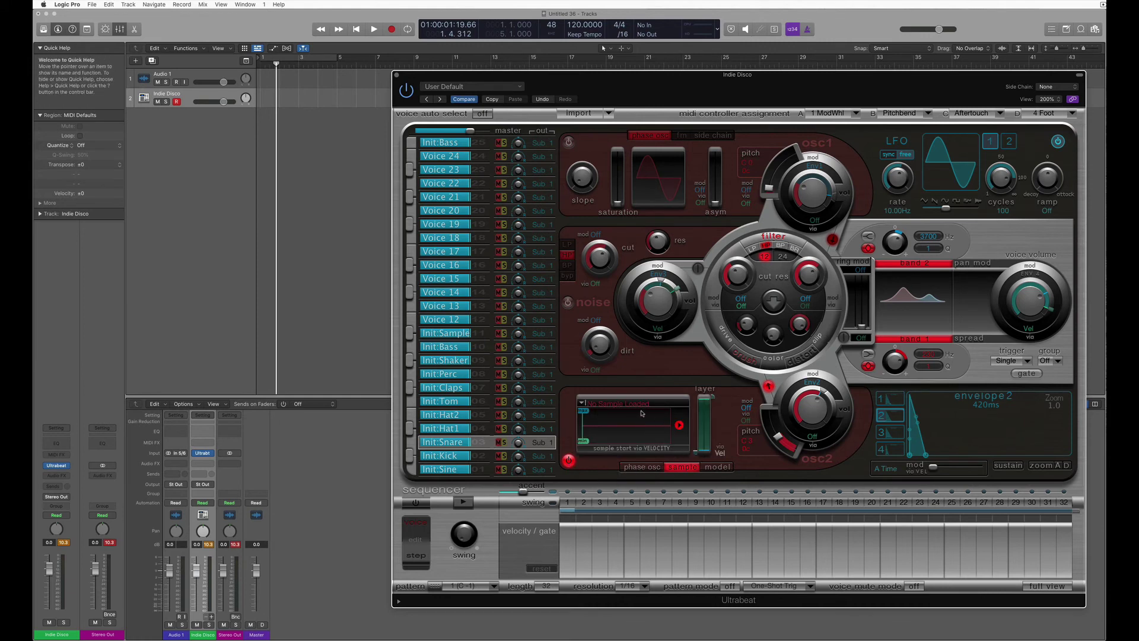
pyautogui.click(619, 403)
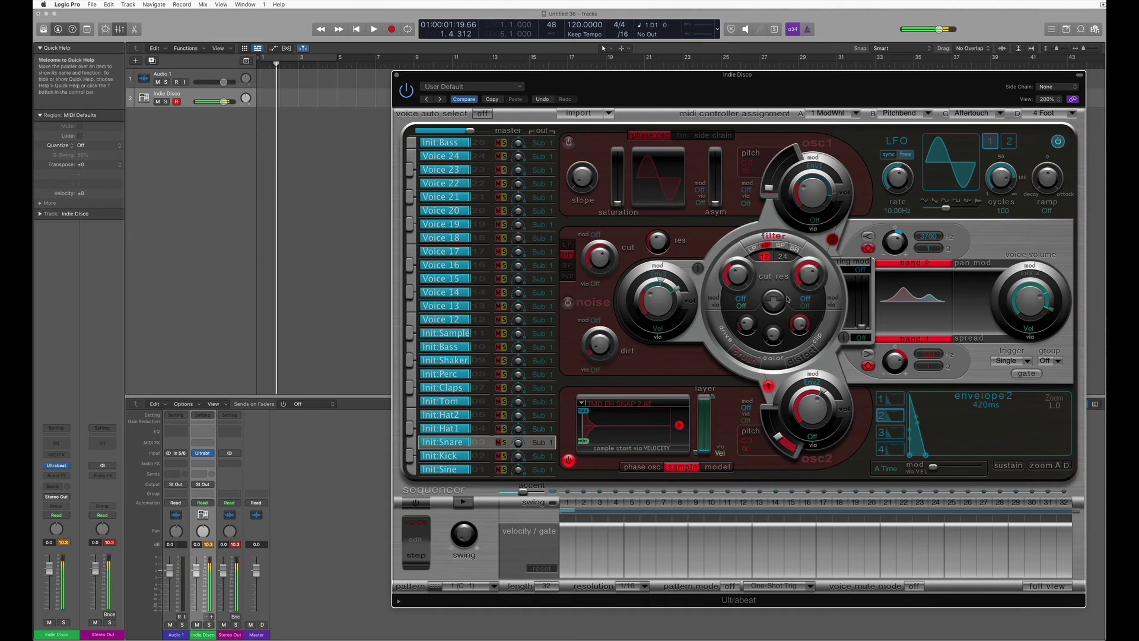
# - Set the snare's filter to high-pass with the cutoff at about 0.43, and adjust oscillator 2's pitch slightly
pyautogui.moveTo(748, 281); pyautogui.dragTo(743, 261)
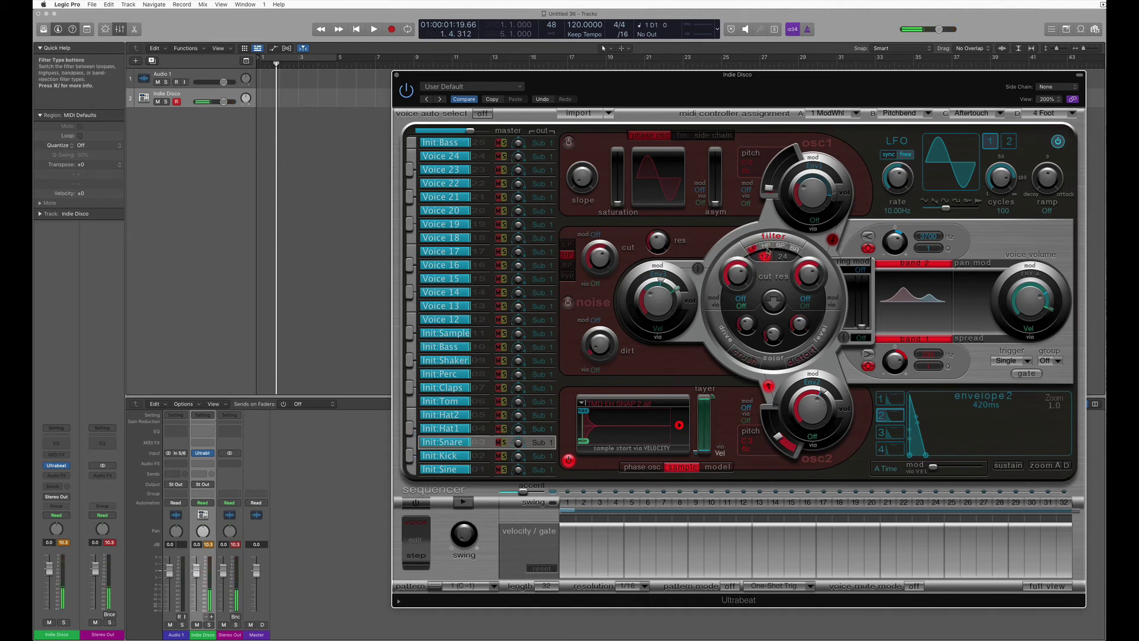
pyautogui.click(766, 245)
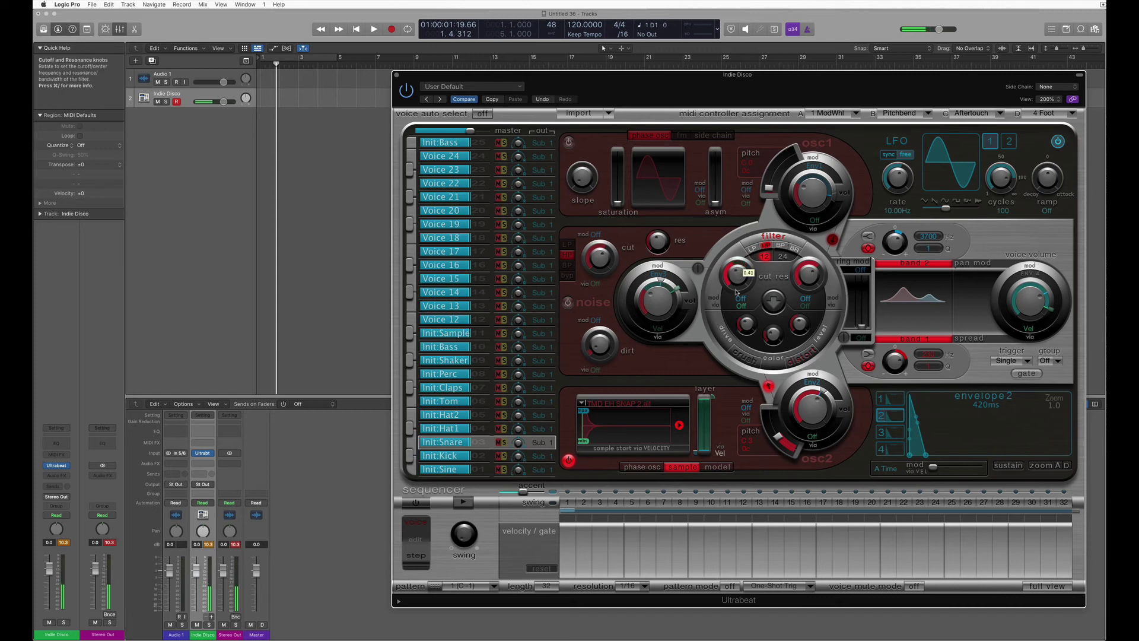
pyautogui.moveTo(810, 402)
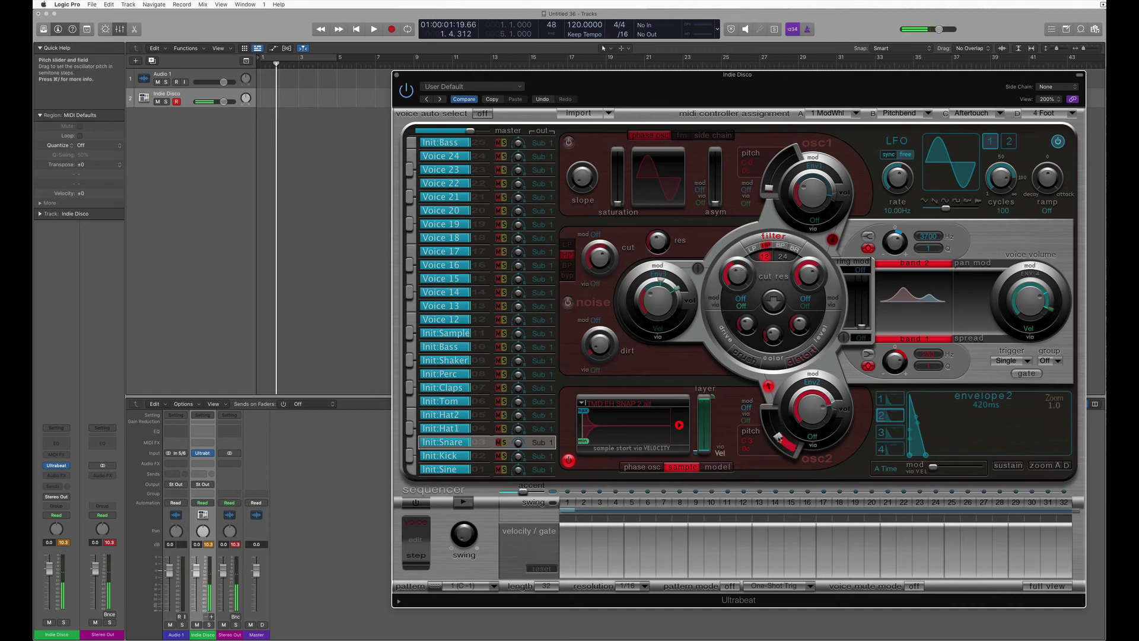
pyautogui.moveTo(779, 438); pyautogui.dragTo(778, 435)
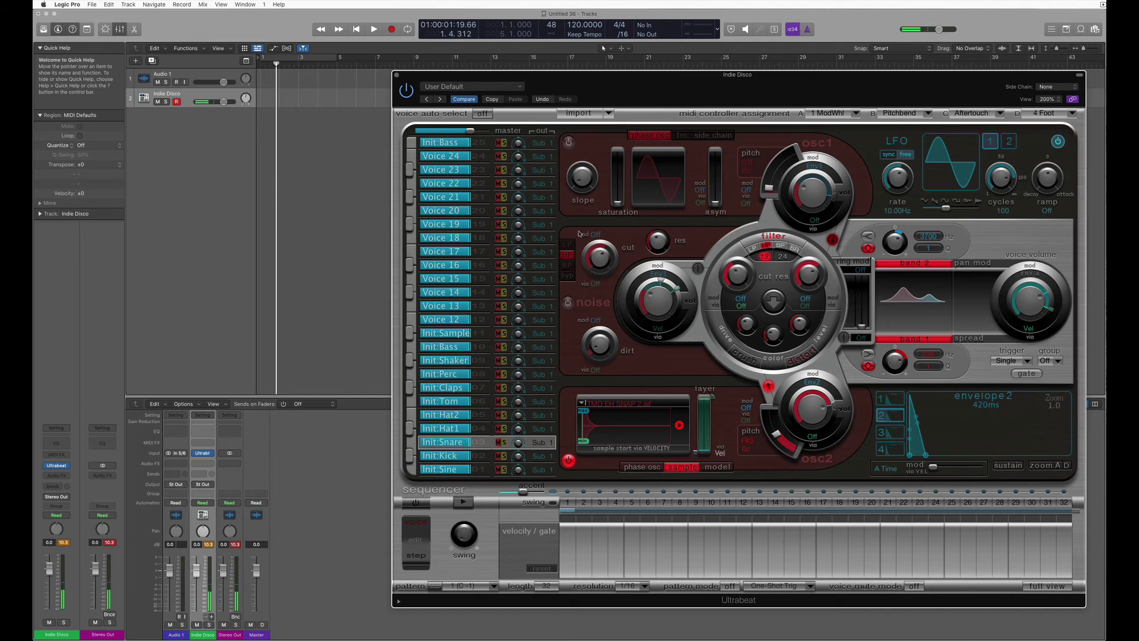
# - Switch on the snare's noise generator, shorten envelope 4's decay to about 210 ms, and adjust the noise level
pyautogui.click(569, 303)
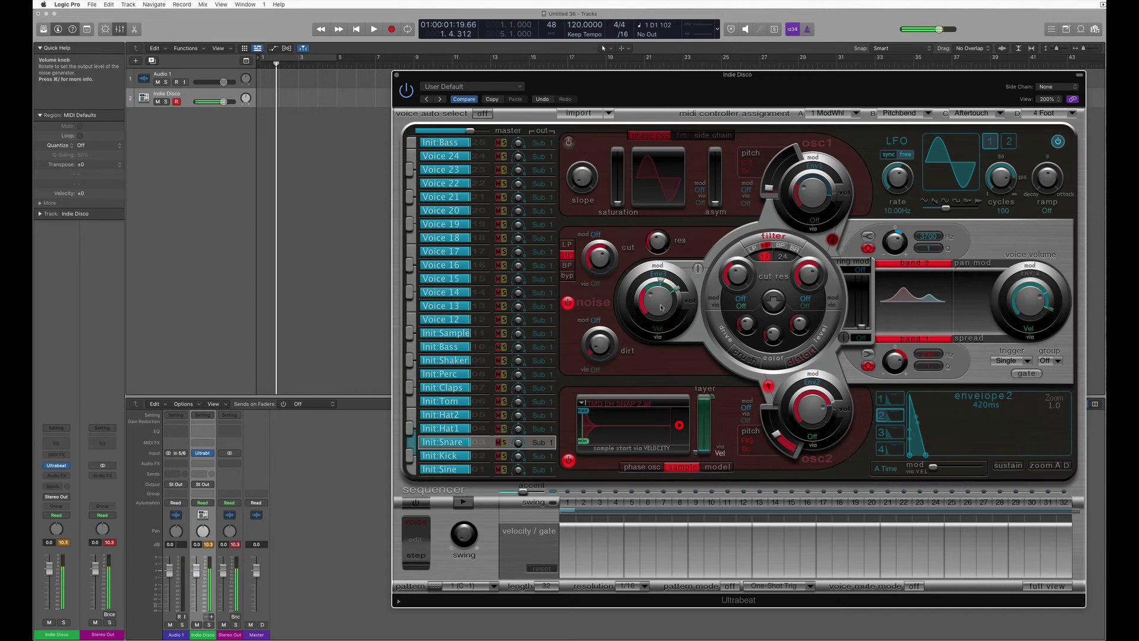
pyautogui.click(890, 449)
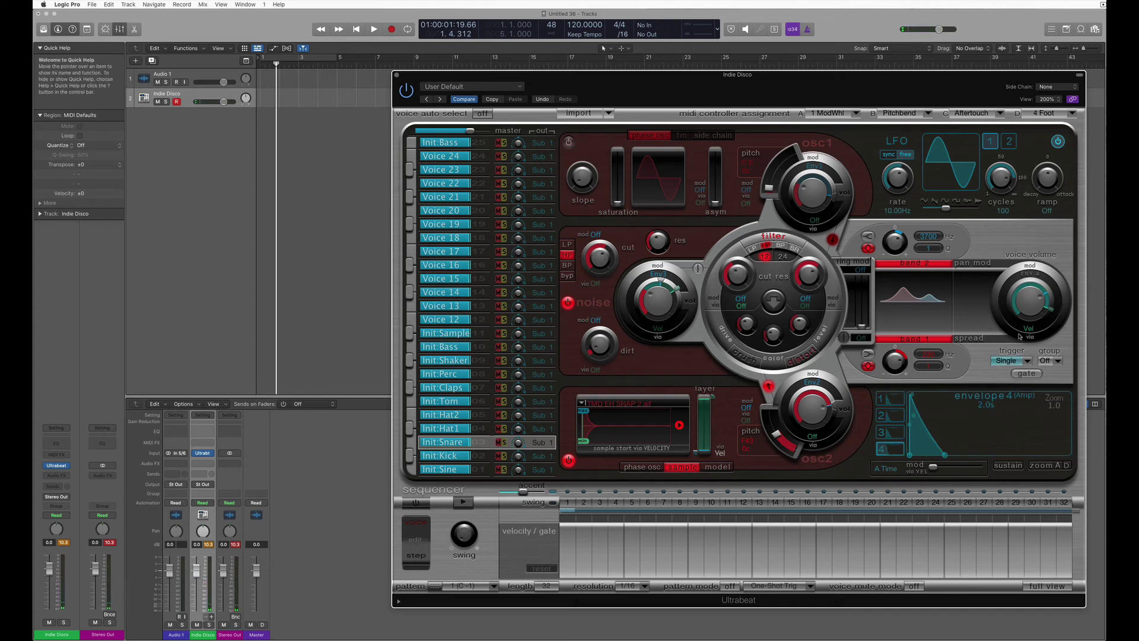
pyautogui.moveTo(945, 456)
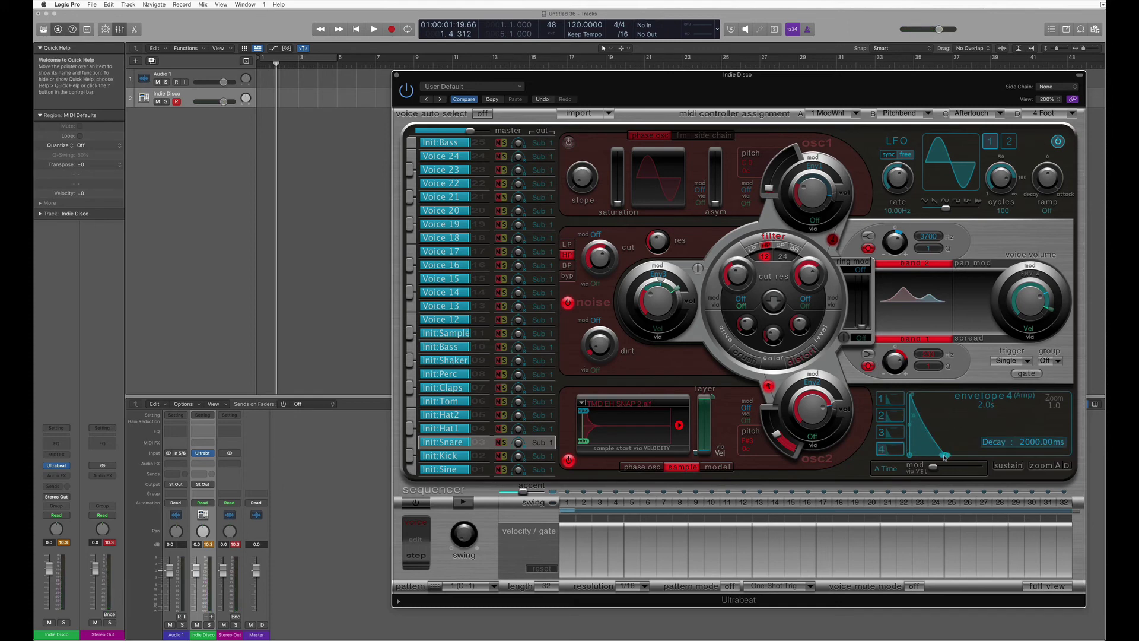
pyautogui.moveTo(945, 456); pyautogui.dragTo(921, 456)
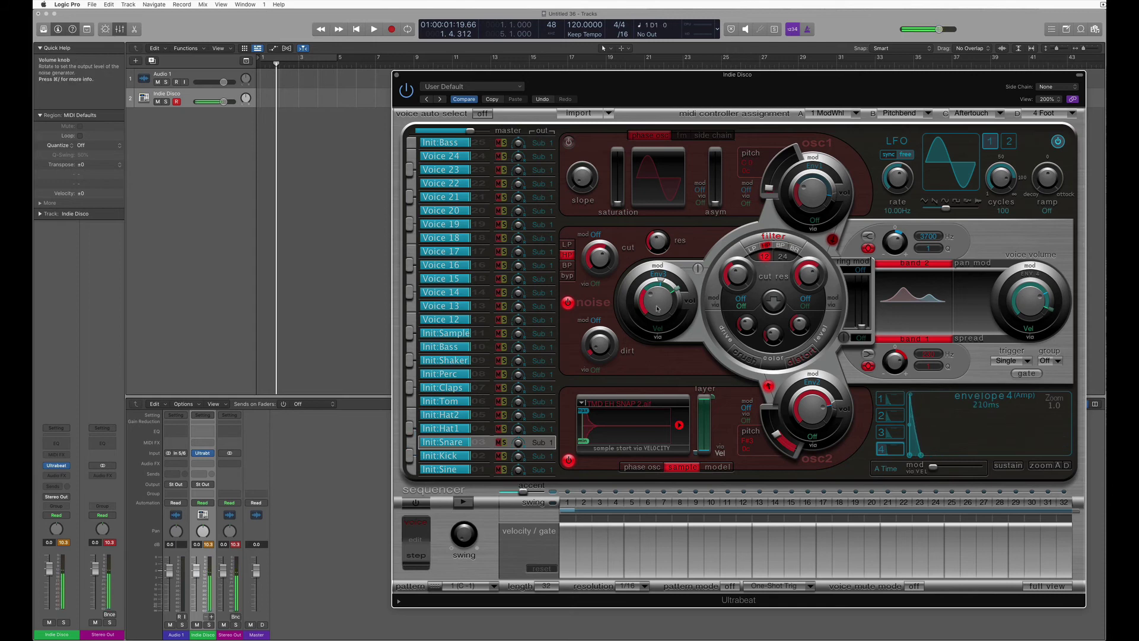
pyautogui.moveTo(655, 305); pyautogui.dragTo(655, 295)
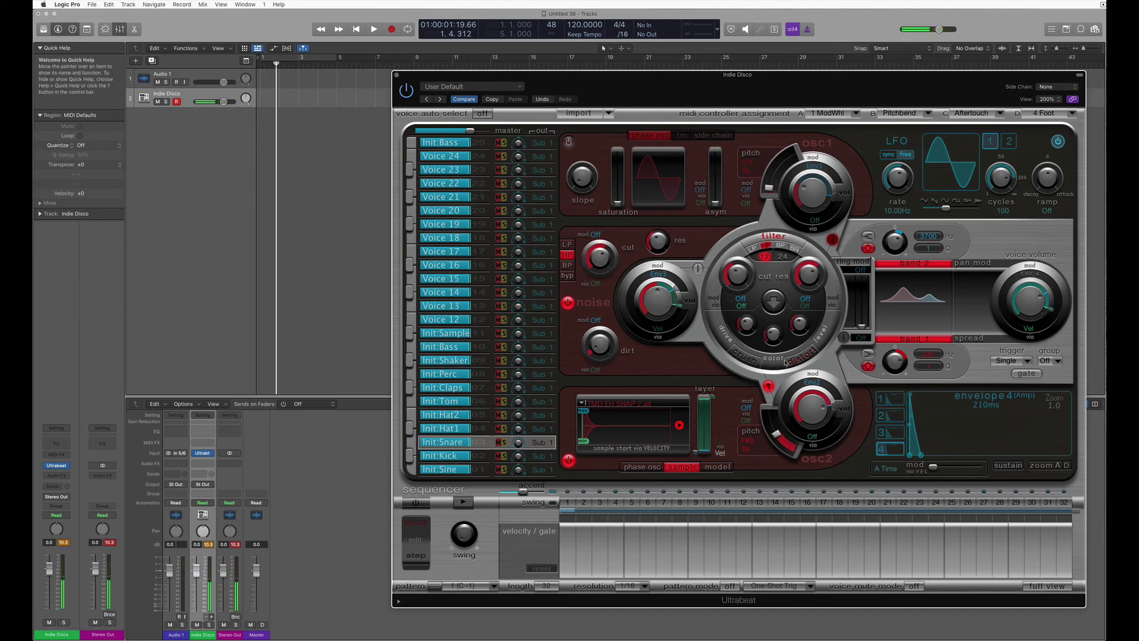
# - Enable the crush effect on the snare and turn off EQ band 2, toggling band 1 off and on again for comparison
pyautogui.click(751, 361)
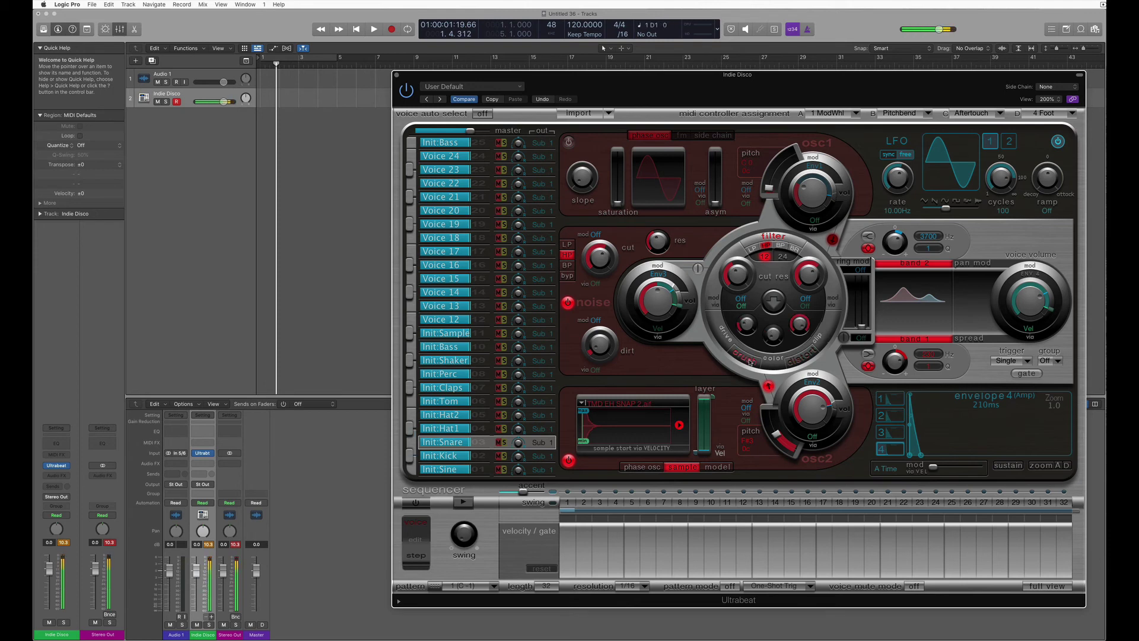
pyautogui.click(926, 264)
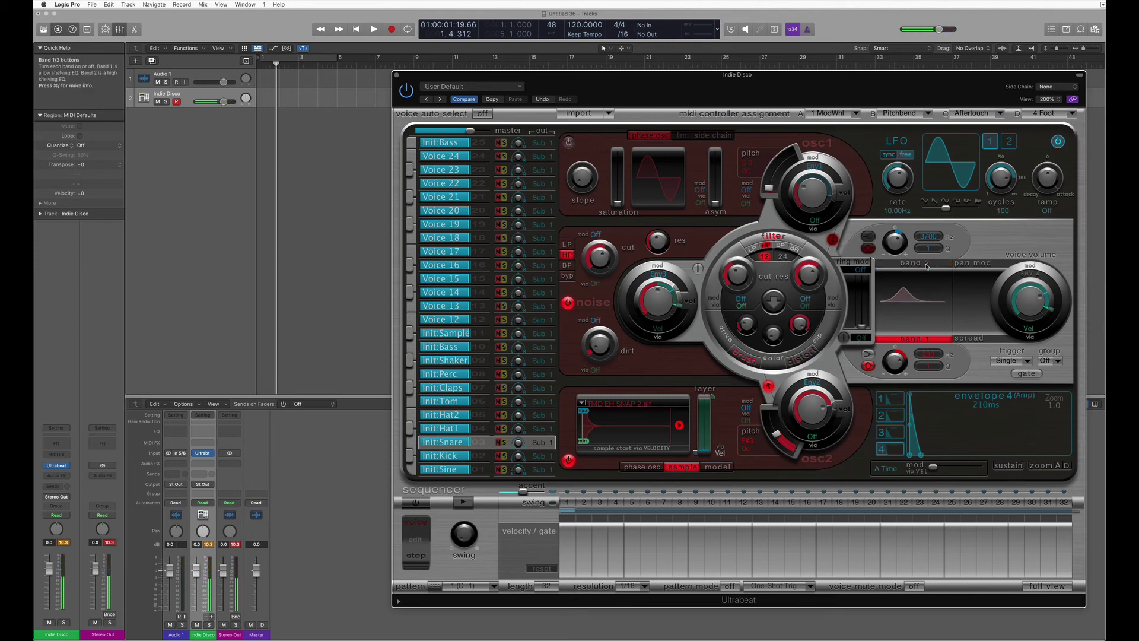
pyautogui.click(913, 339)
pyautogui.click(914, 339)
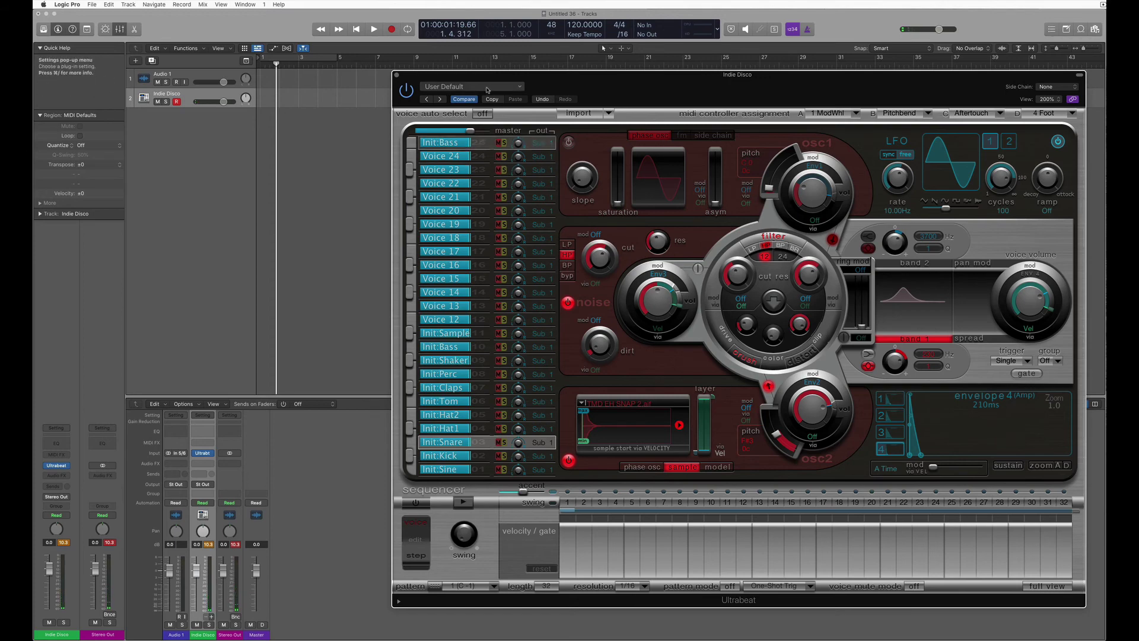
# - Save the current kit as a new setting named Dream Kit
pyautogui.click(518, 88)
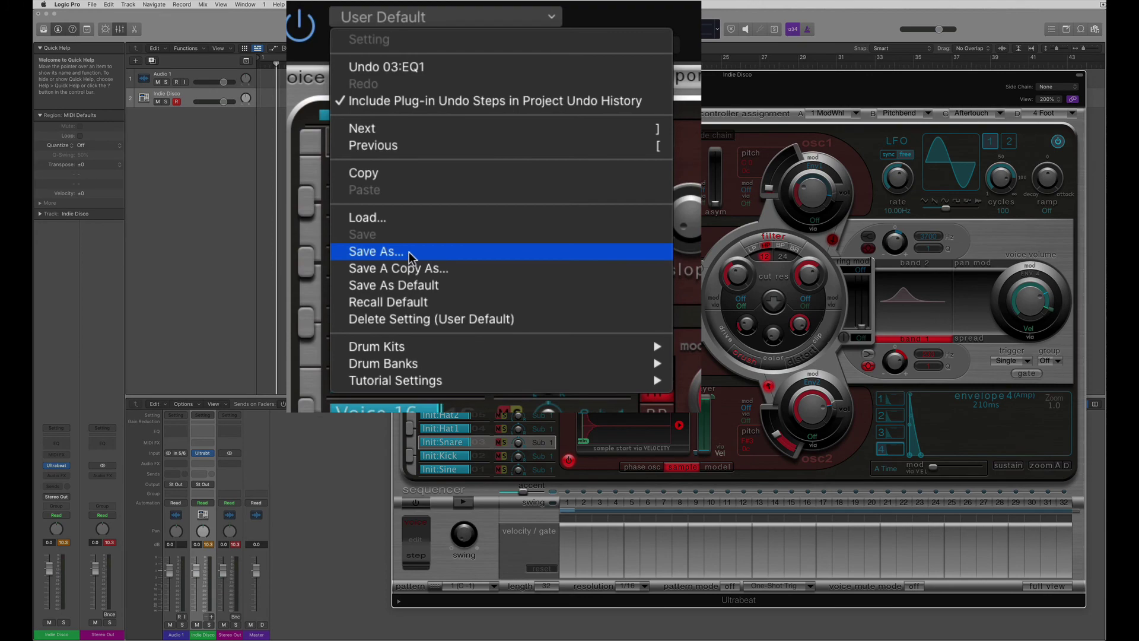
pyautogui.click(456, 191)
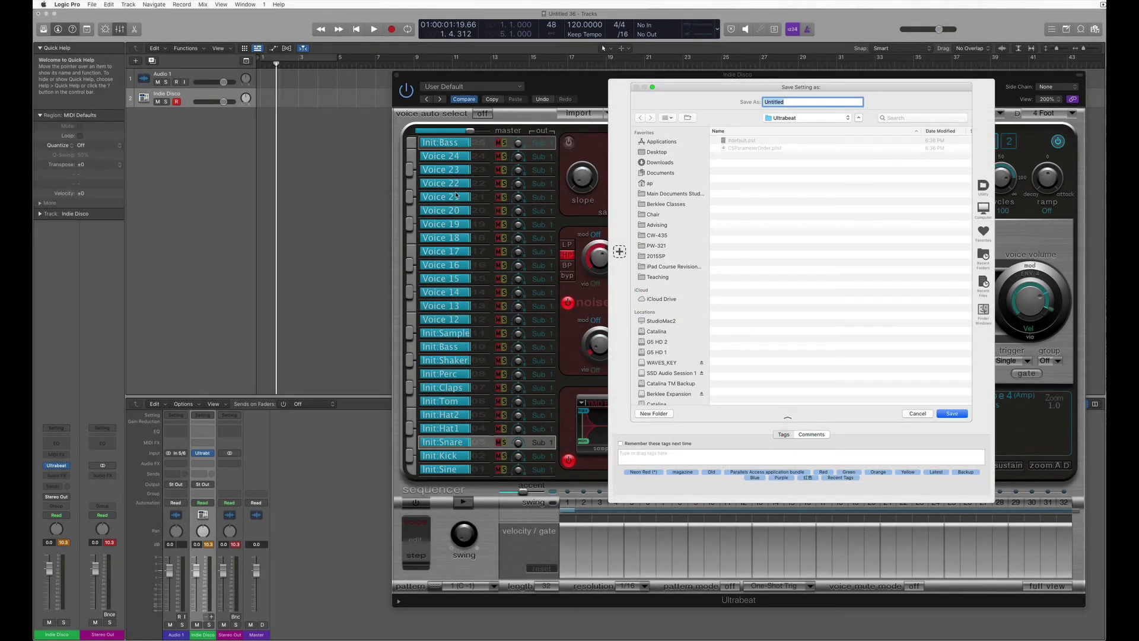
pyautogui.write('Dream Kit')
pyautogui.press('Return')
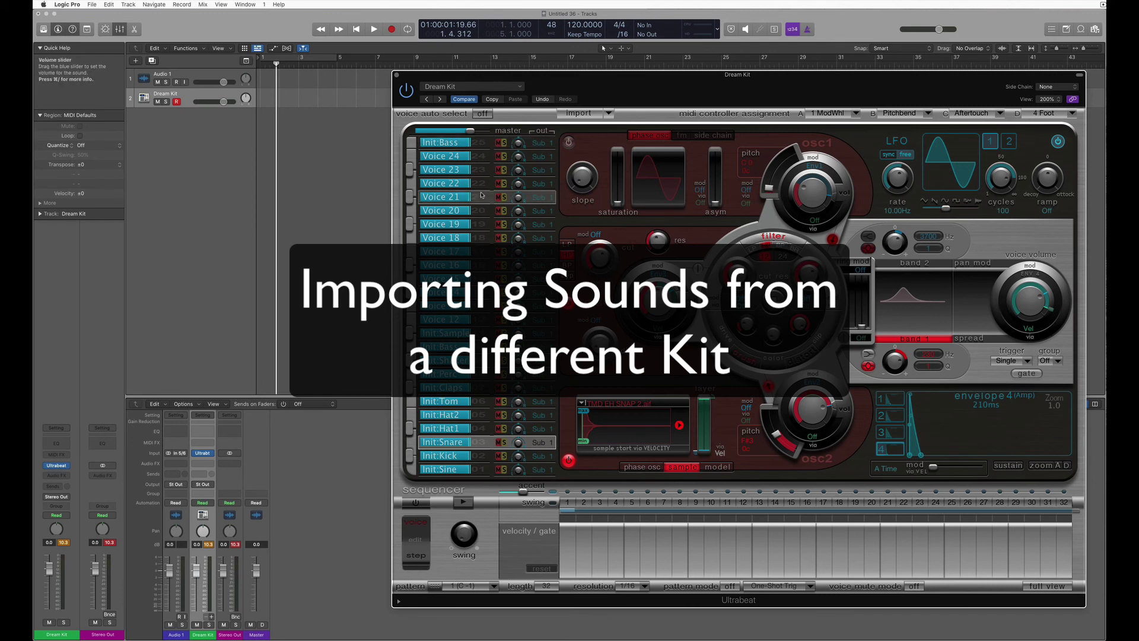
# - Load Acoustic Hi-Hat Bank.pst from the 02 Drum Banks folder as the import kit
pyautogui.click(583, 114)
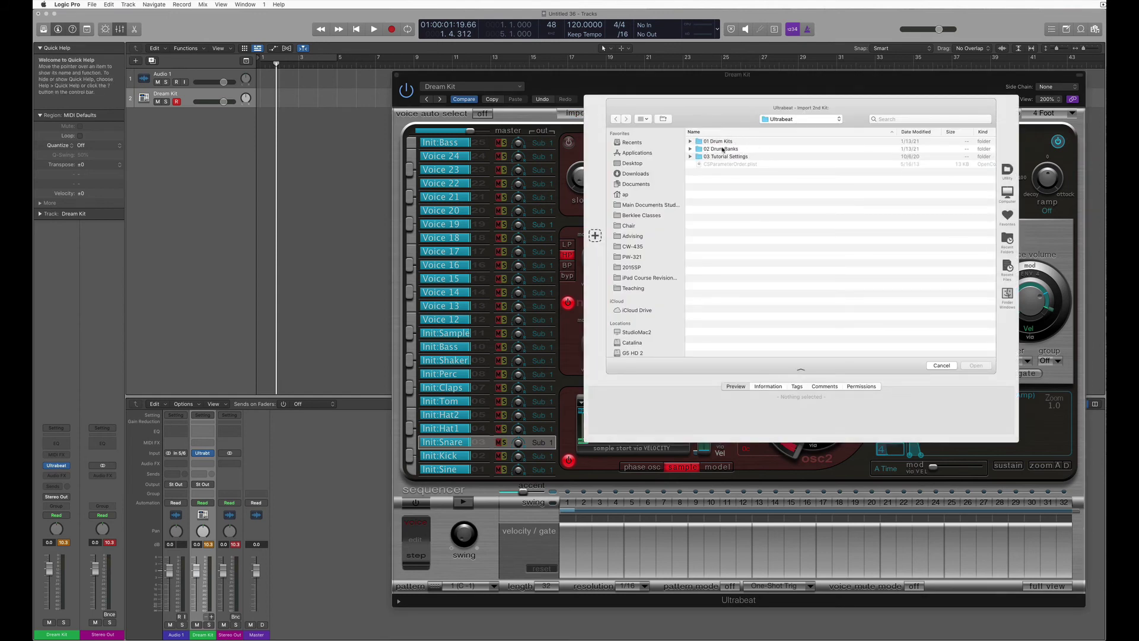
pyautogui.click(741, 150)
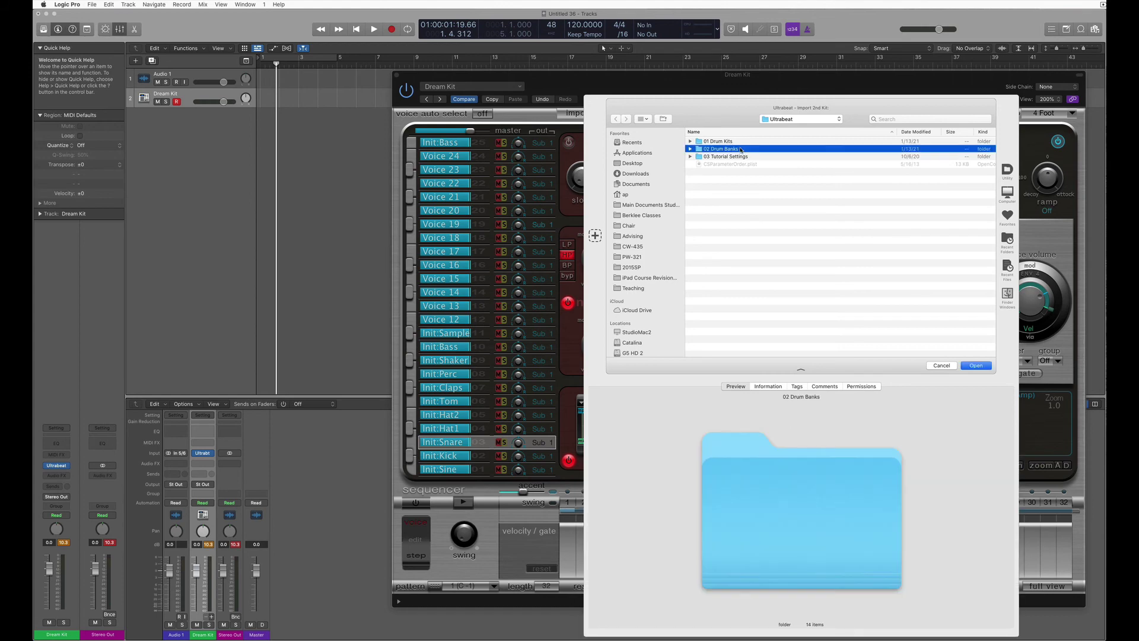
pyautogui.doubleClick(742, 149)
pyautogui.click(741, 149)
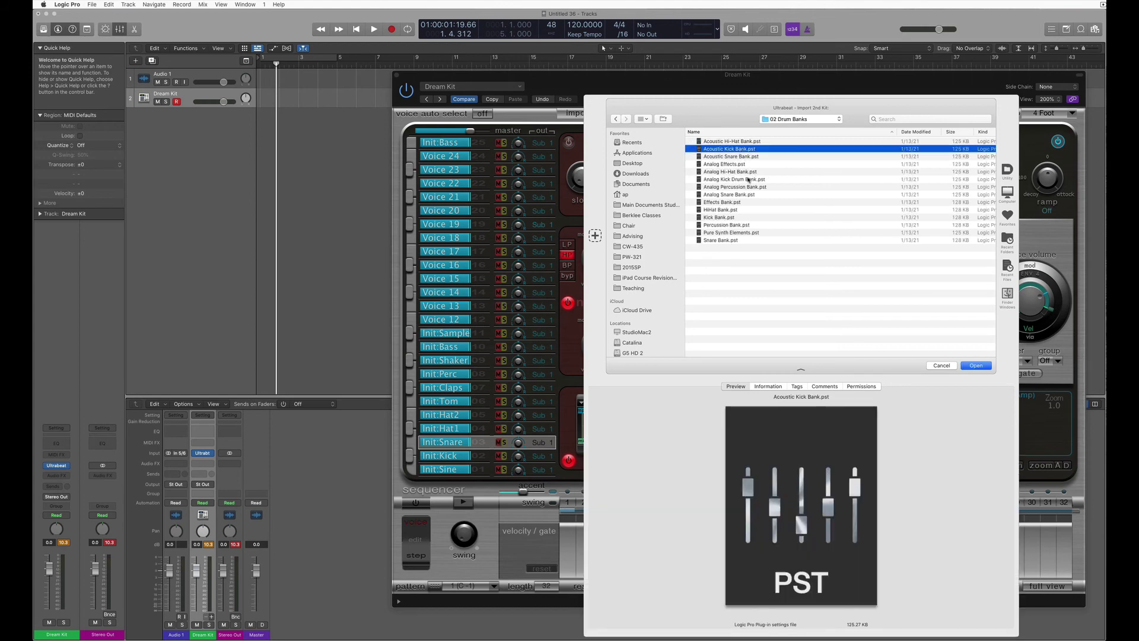
pyautogui.doubleClick(749, 143)
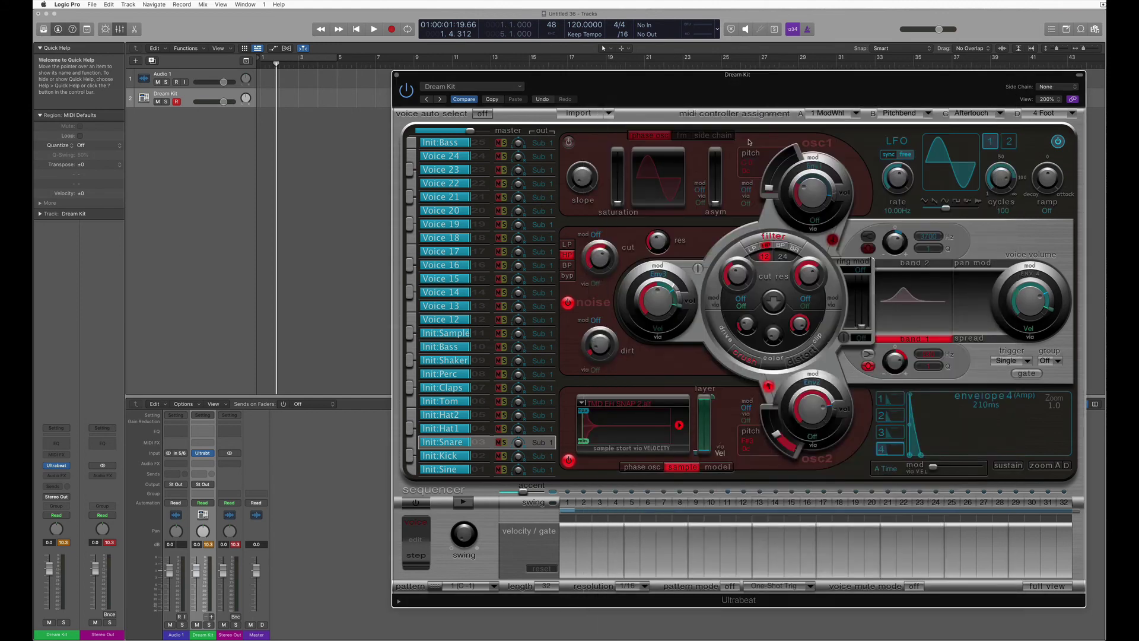
# - Copy a closed hi-hat from the import list onto the Init:Claps voice, audition it, and hide the import list
pyautogui.click(610, 115)
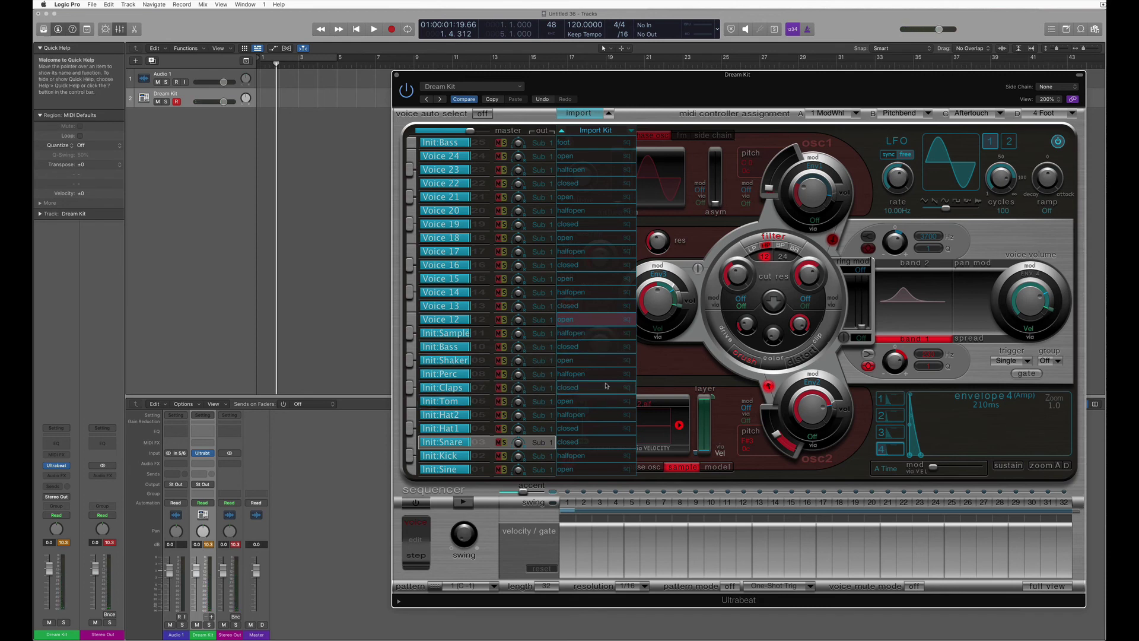
pyautogui.click(577, 430)
pyautogui.moveTo(577, 430); pyautogui.dragTo(436, 390)
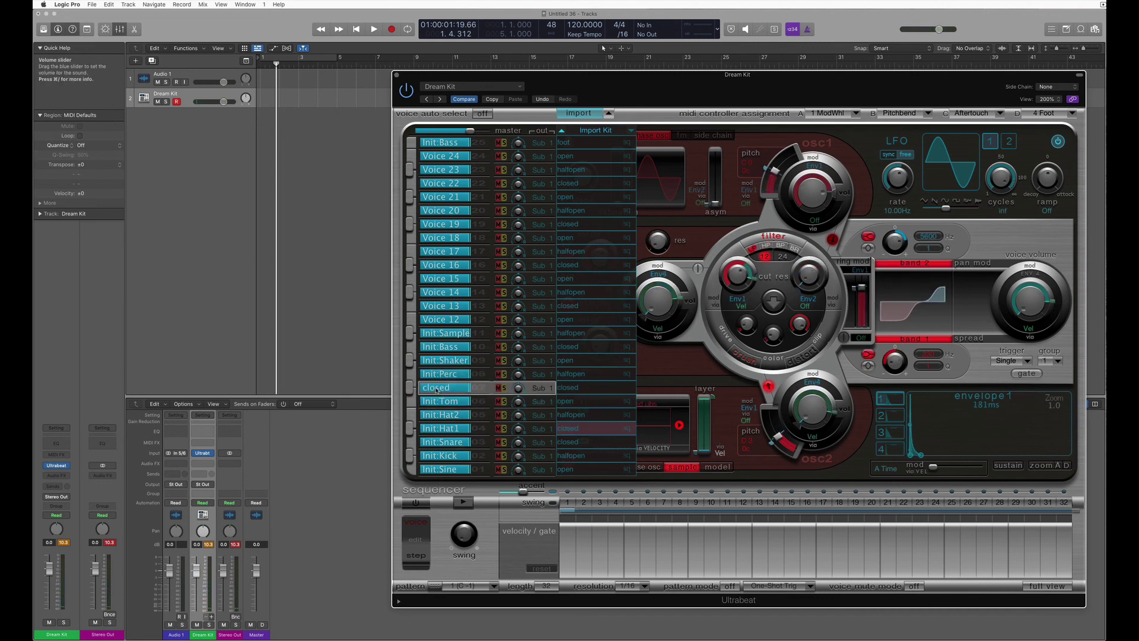
pyautogui.click(409, 389)
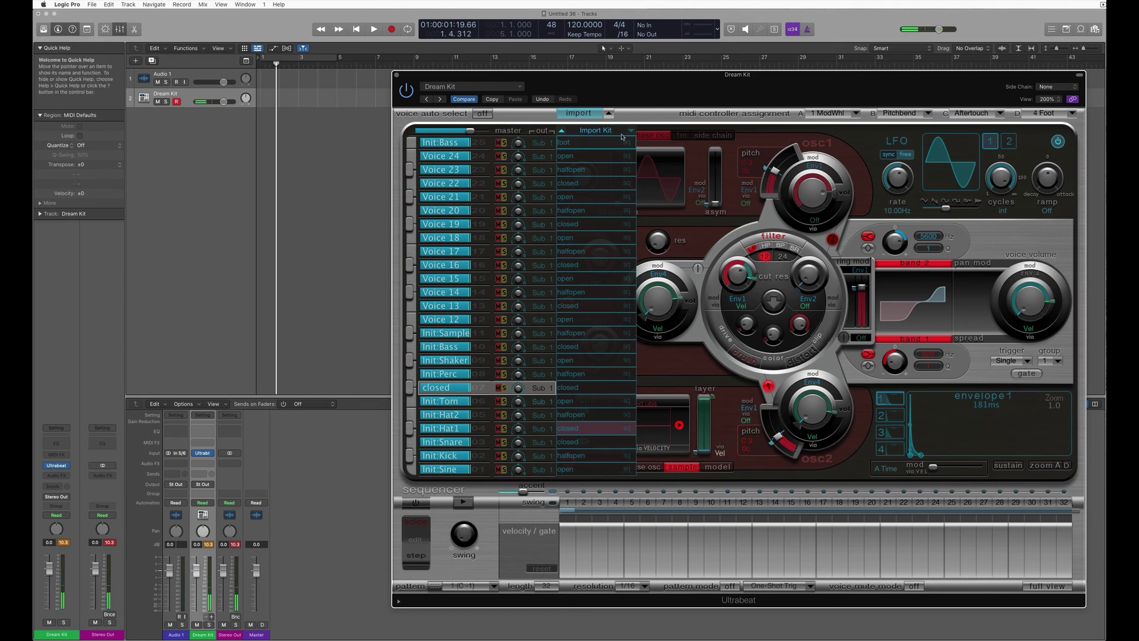
pyautogui.click(610, 114)
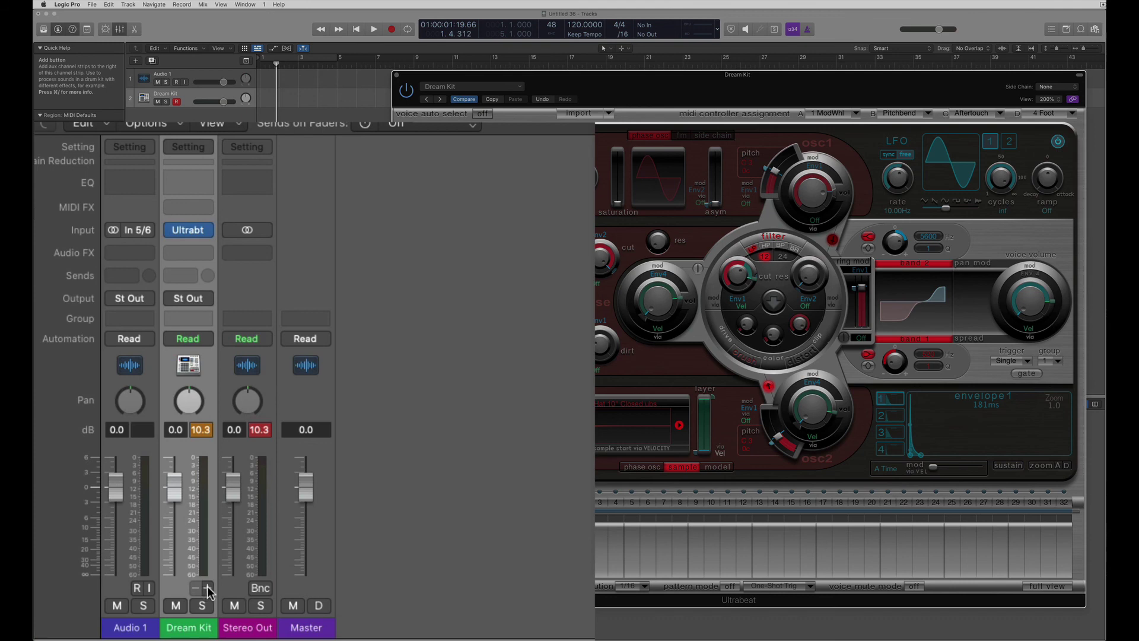
# - Add three aux channel strips to the Dream Kit channel for the separate Ultrabeat outputs
pyautogui.click(208, 589)
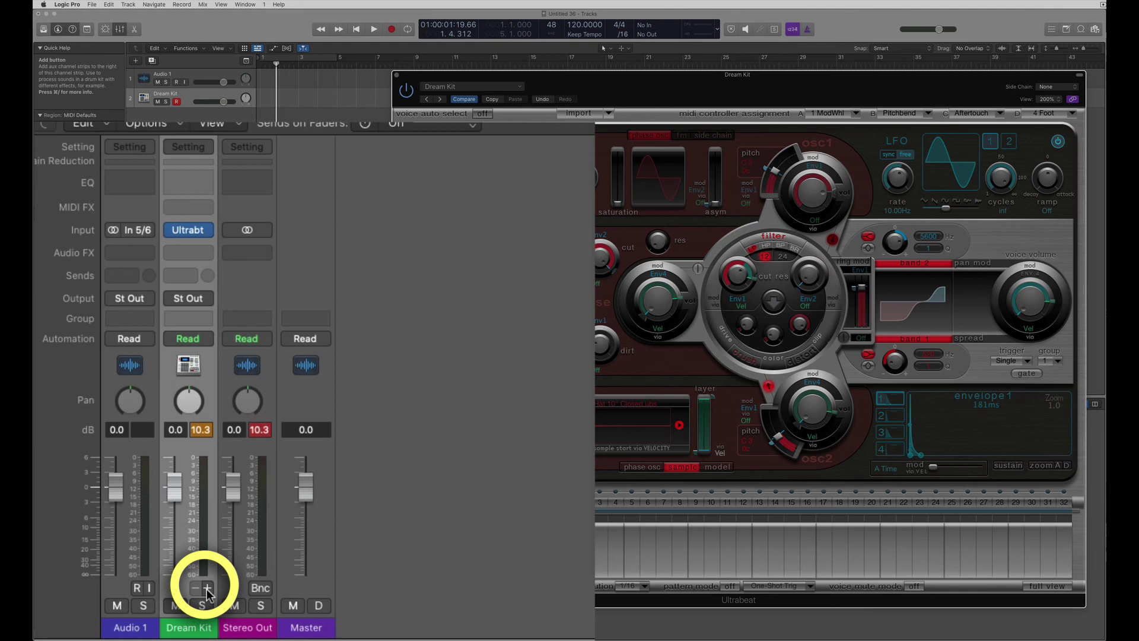
pyautogui.click(208, 590)
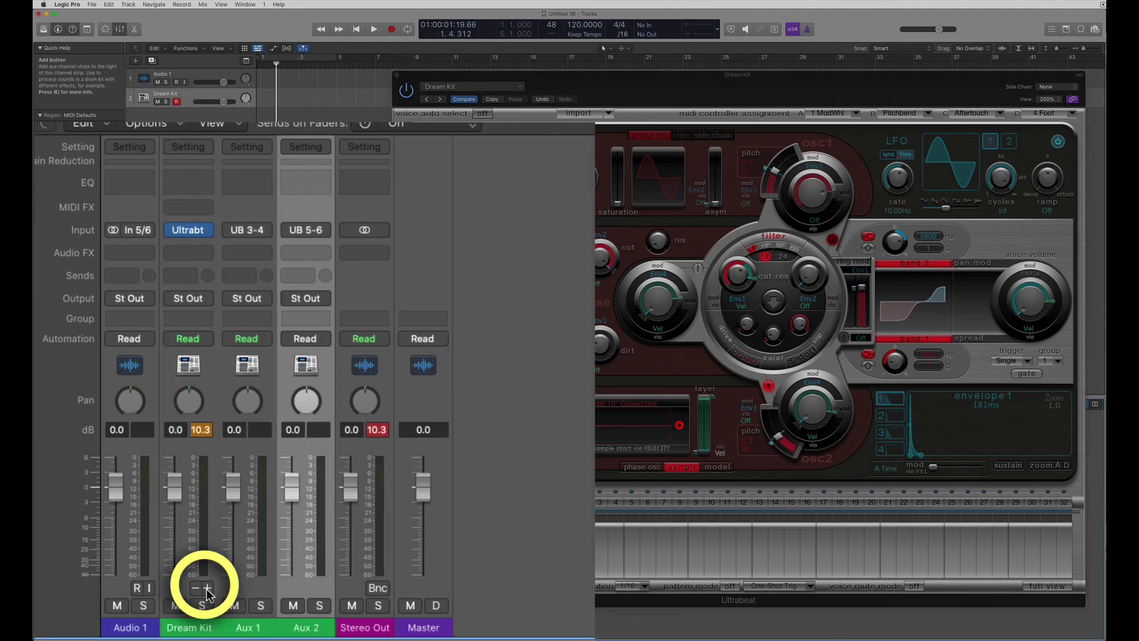
pyautogui.click(208, 590)
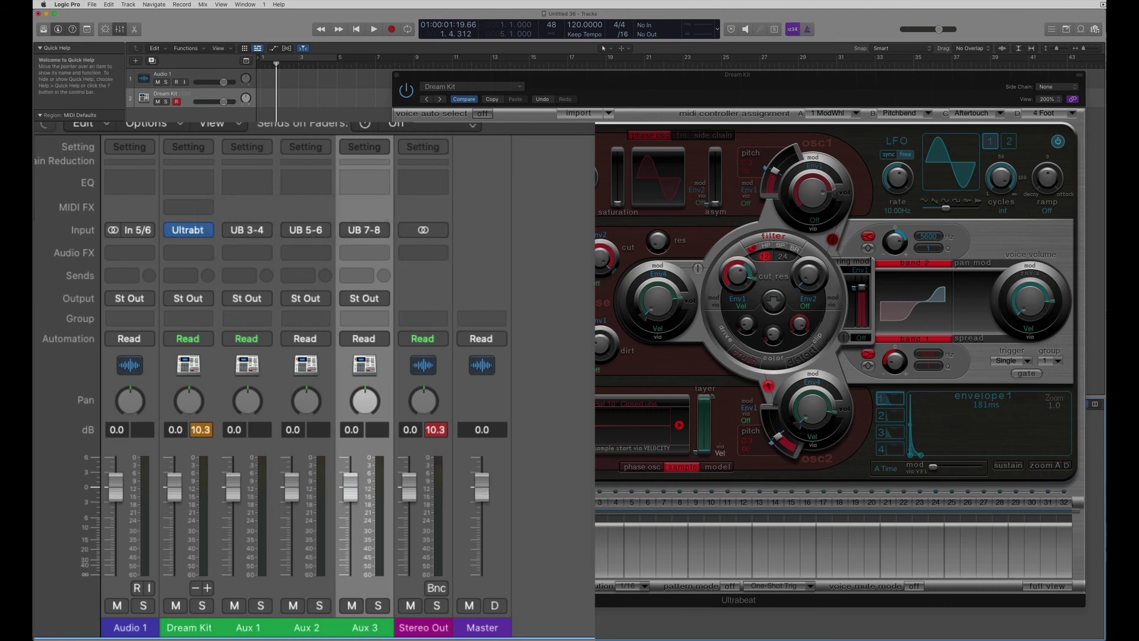
# - Route the Init:Sine voice's output to Sub Group 2 (3-4)
pyautogui.click(442, 472)
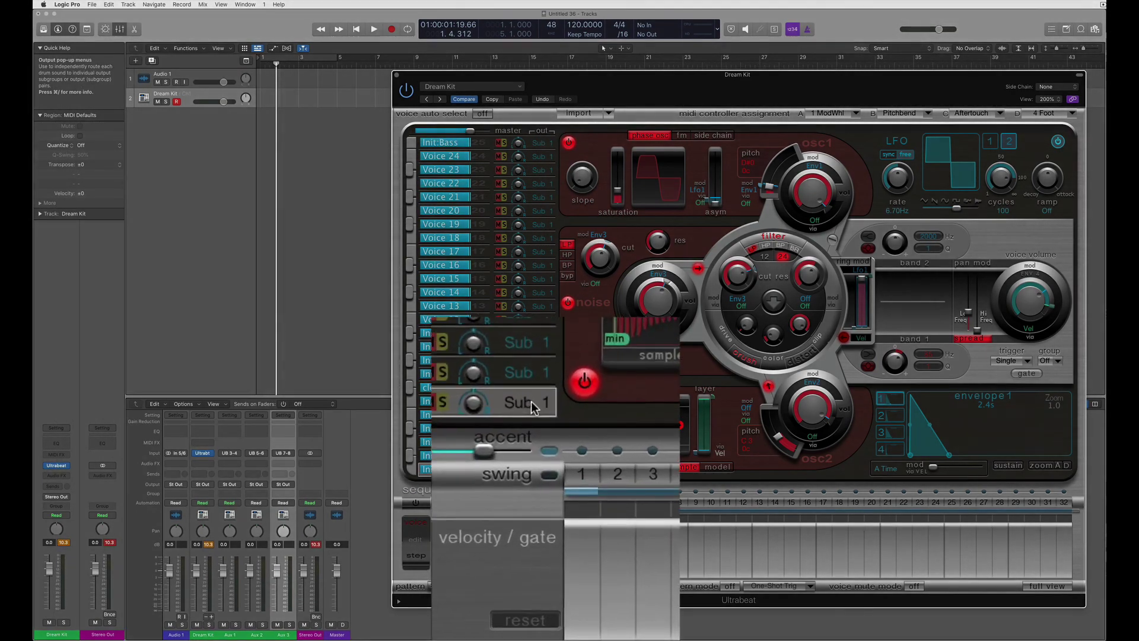
pyautogui.click(537, 469)
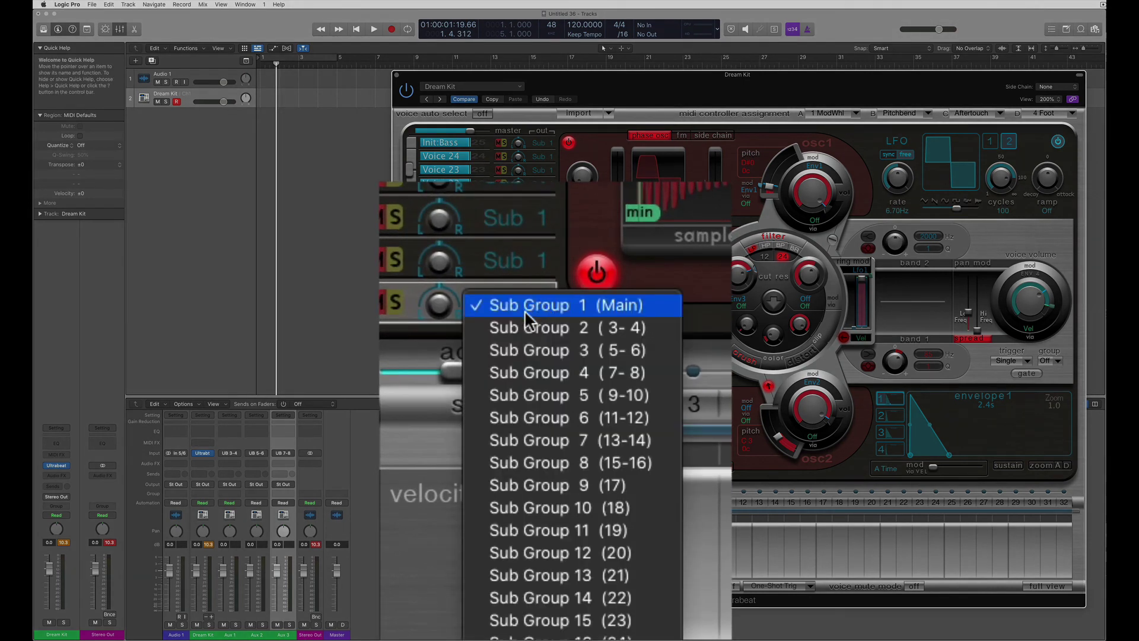
pyautogui.click(636, 328)
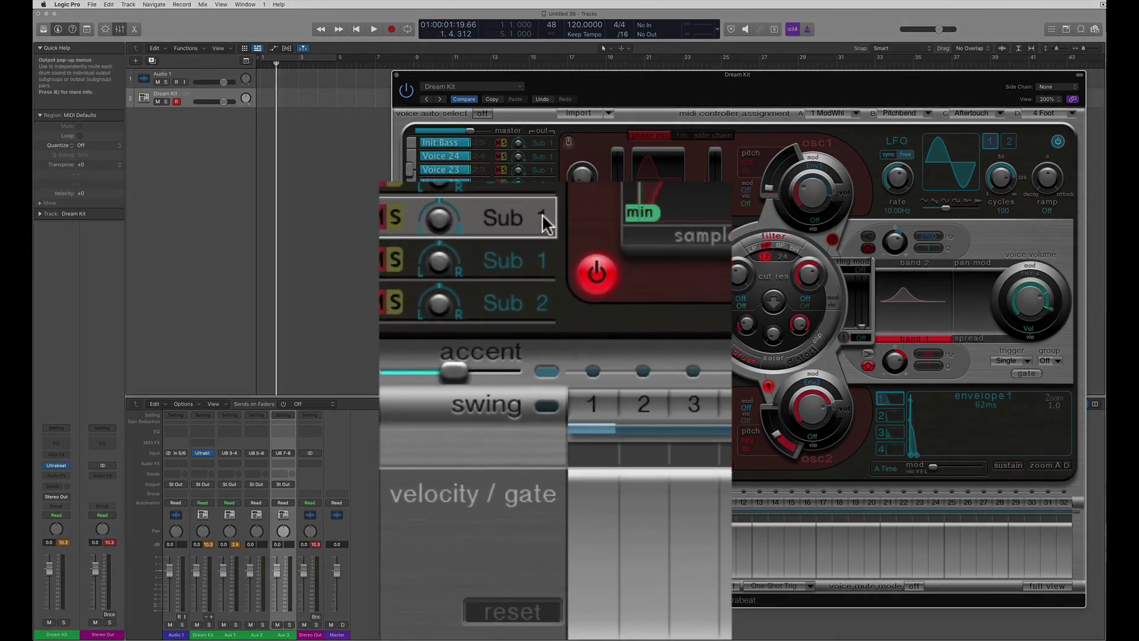
# - Route the Init:Snare voice's output to Sub Group 3 (5-6) and select the imported closed hi-hat voice
pyautogui.click(543, 216)
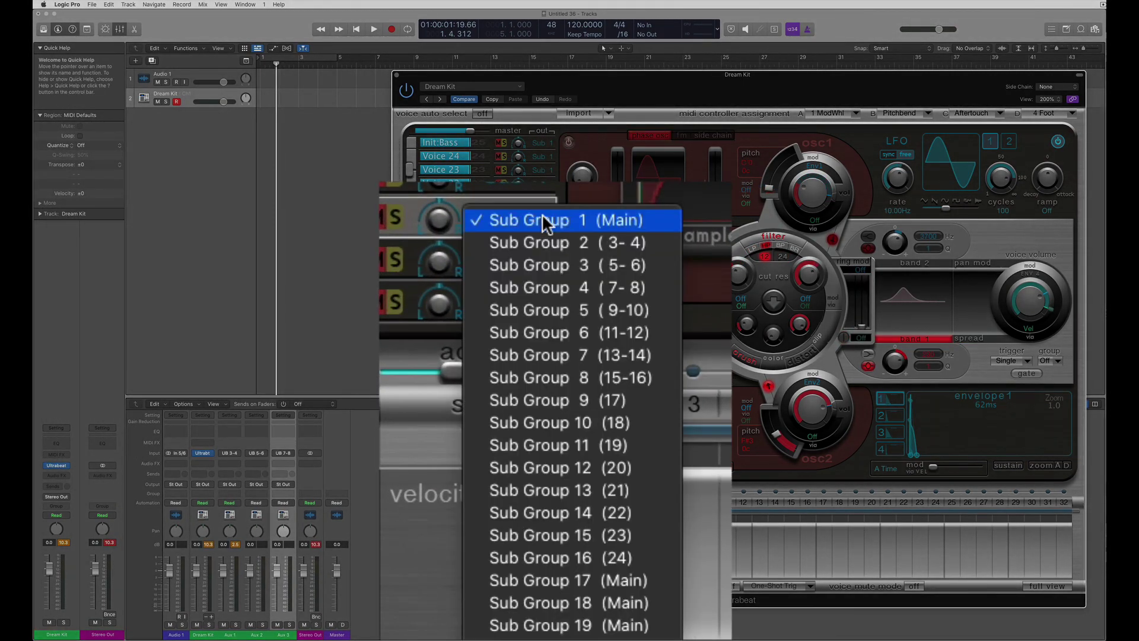
pyautogui.click(643, 265)
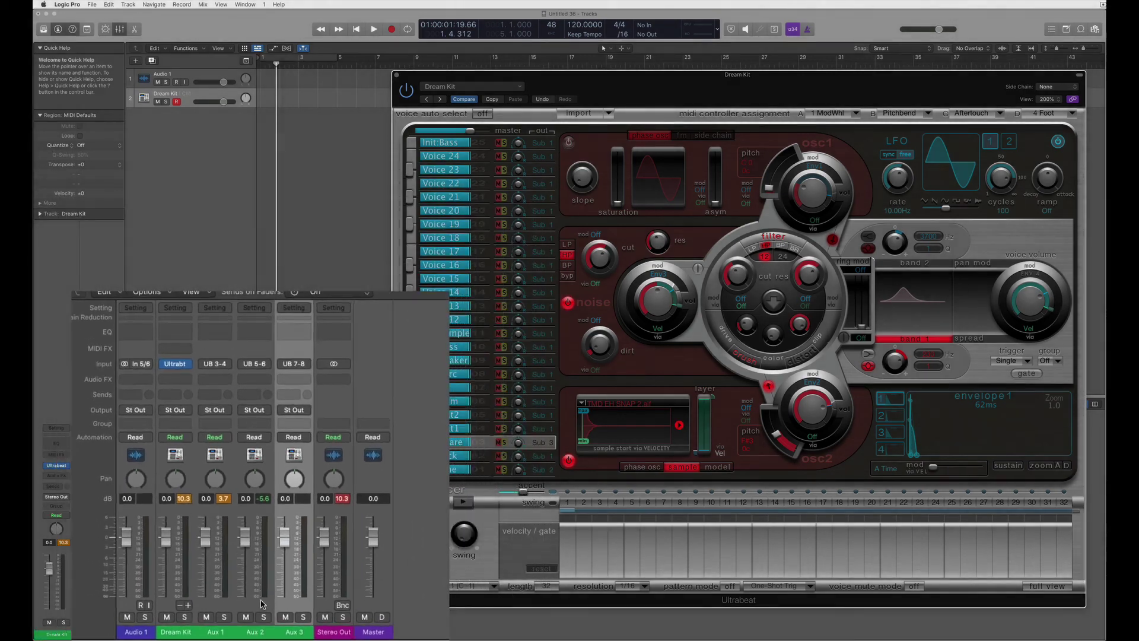
pyautogui.click(436, 387)
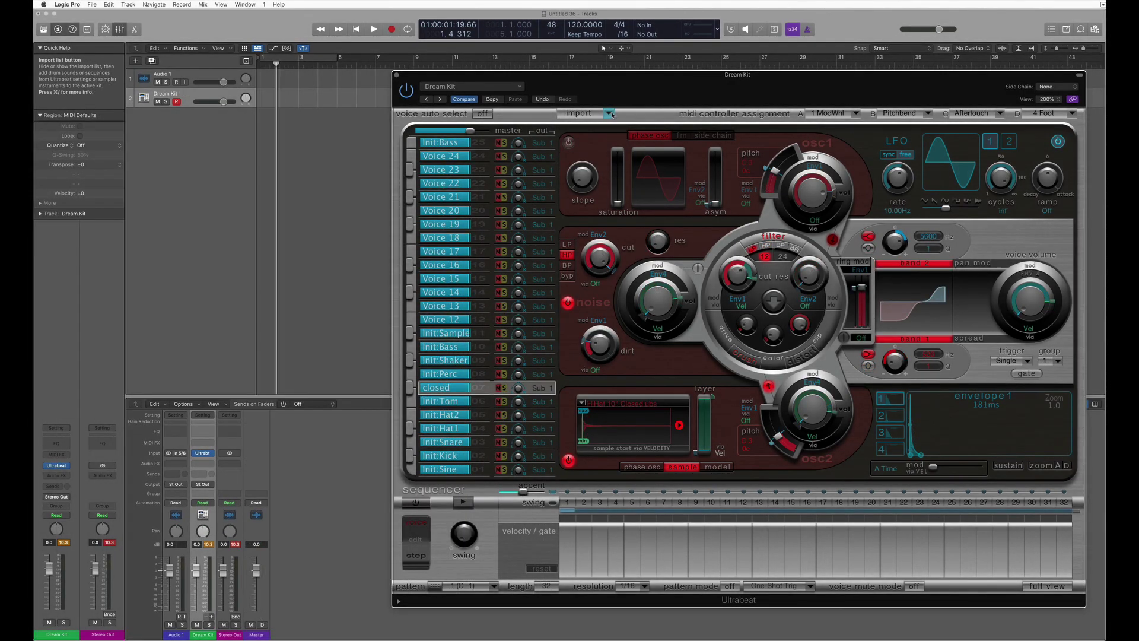